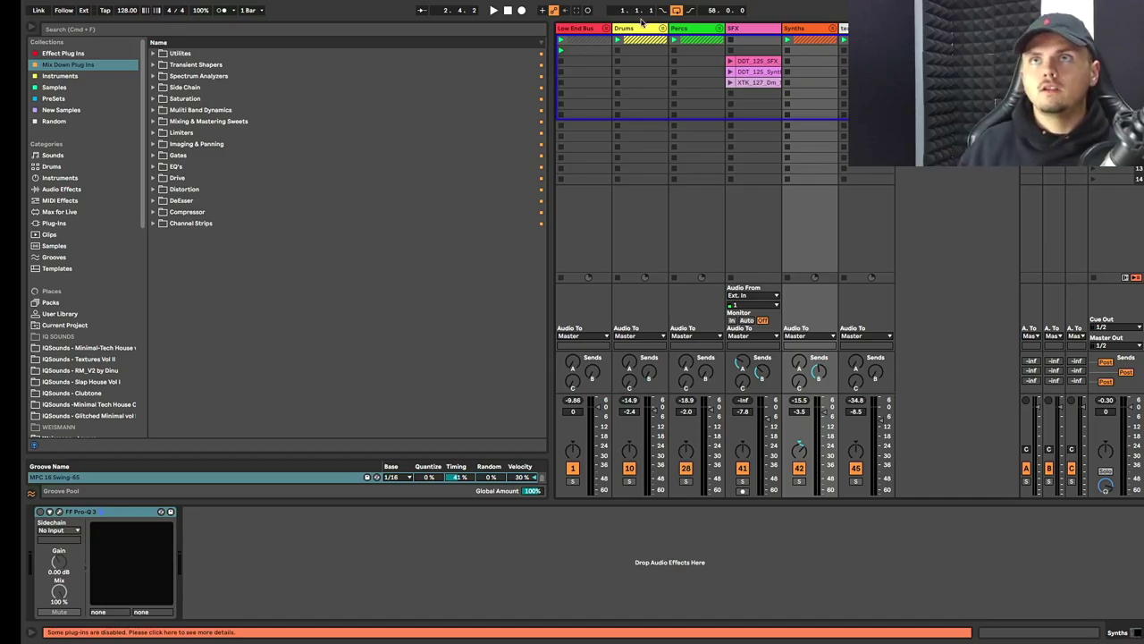
Expand the Low End Bus group to reveal its bass tracks.
click(605, 32)
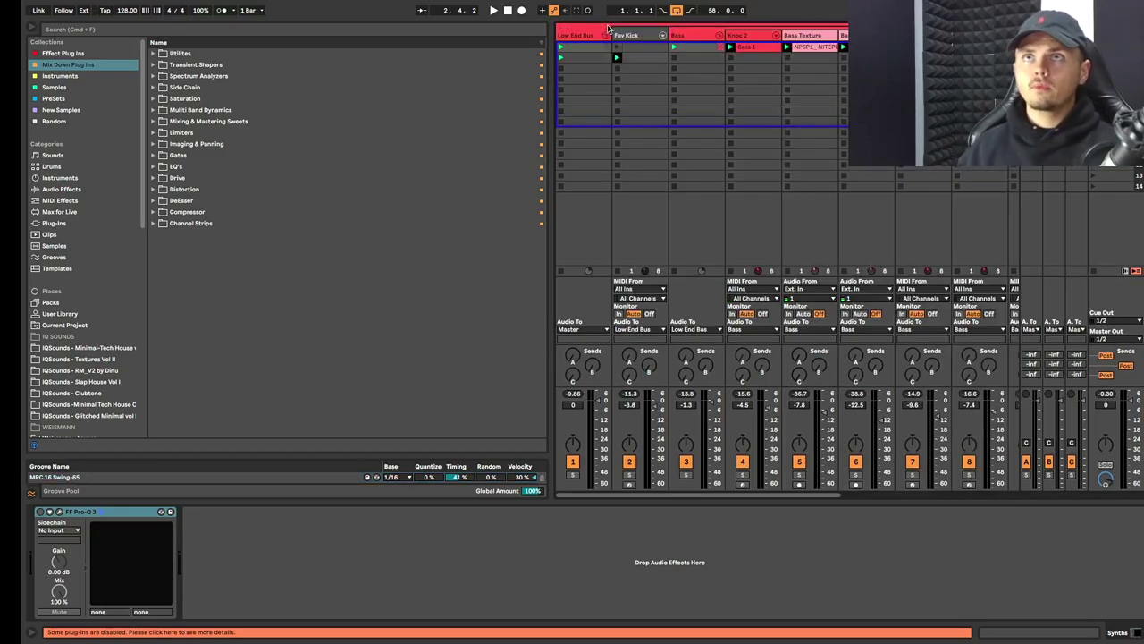
click(605, 35)
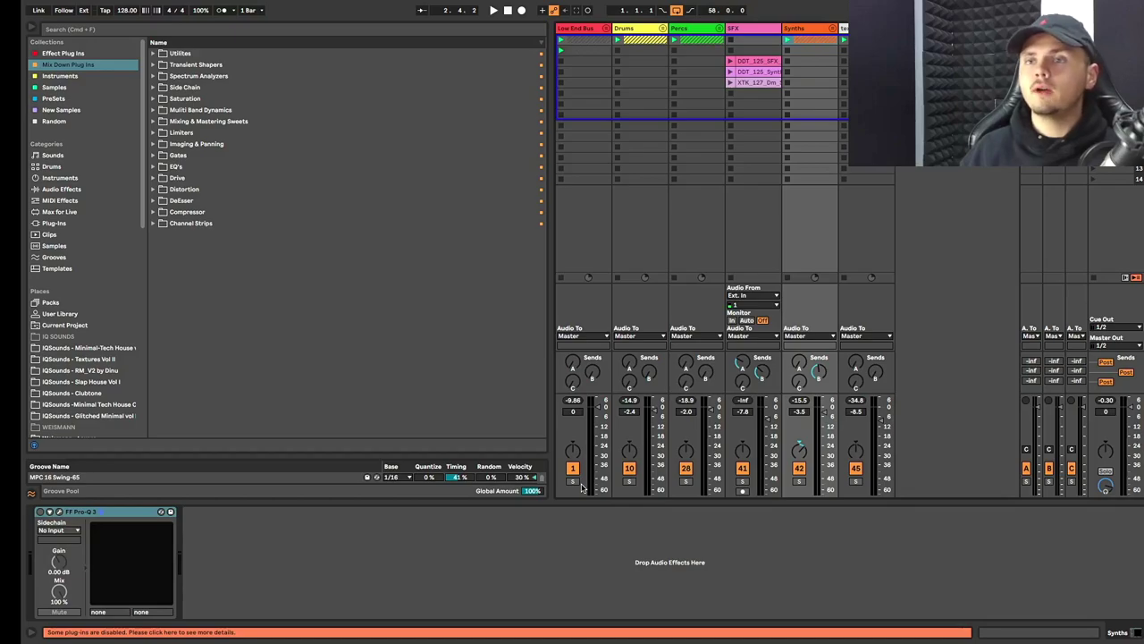
click(606, 28)
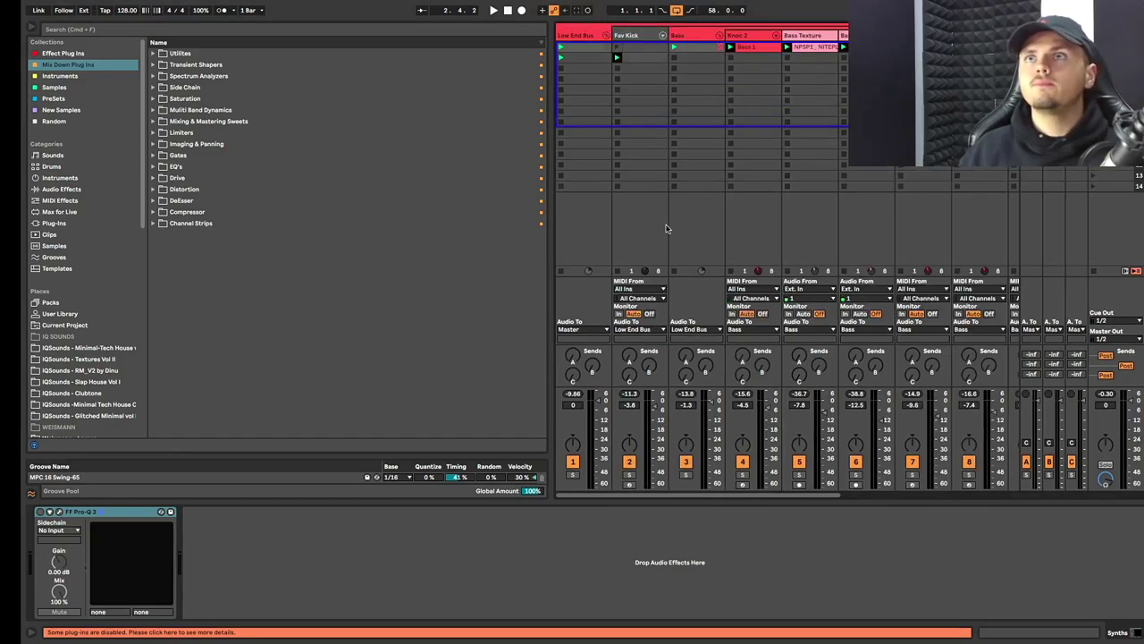
scroll(702, 268, right, 2)
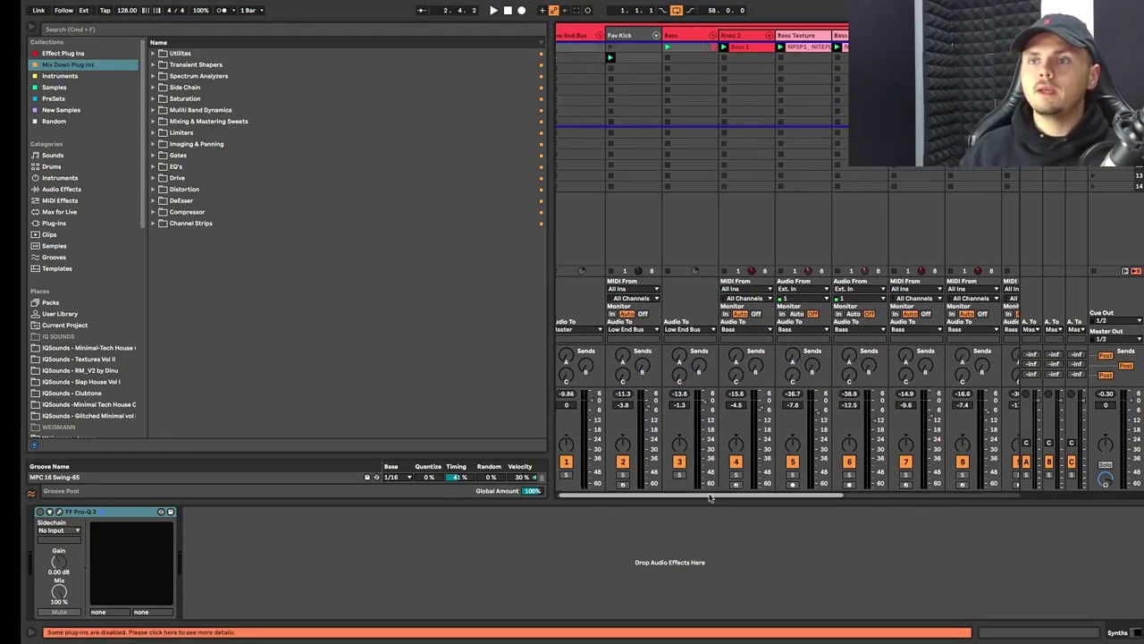
scroll(722, 235, right, 5)
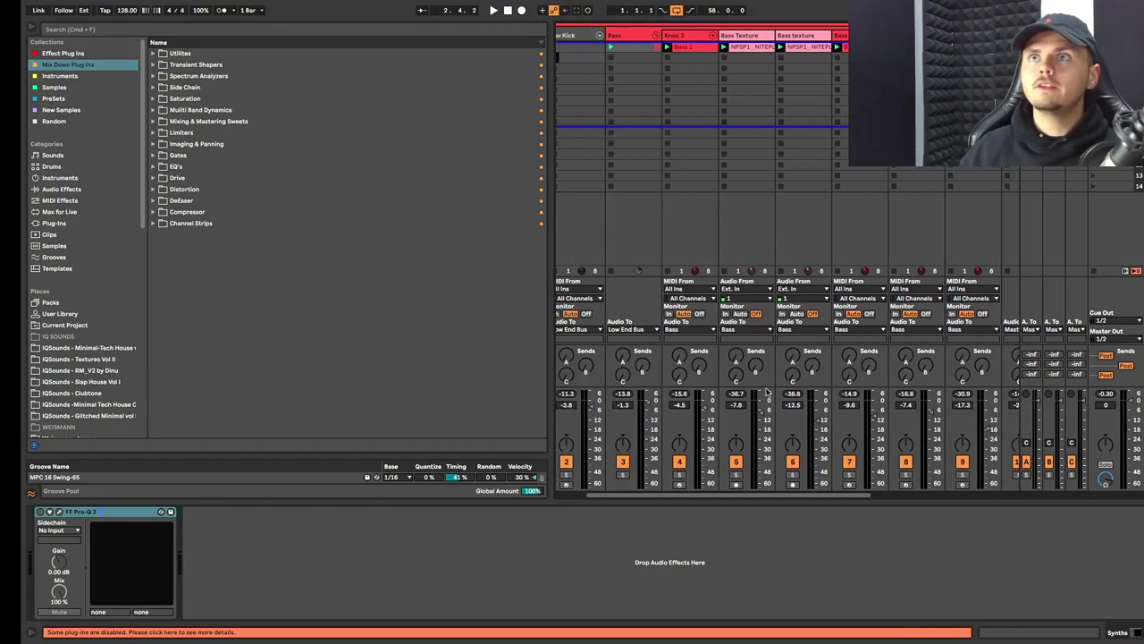
Solo the Bass Texture and second bass texture tracks and start playback.
click(735, 475)
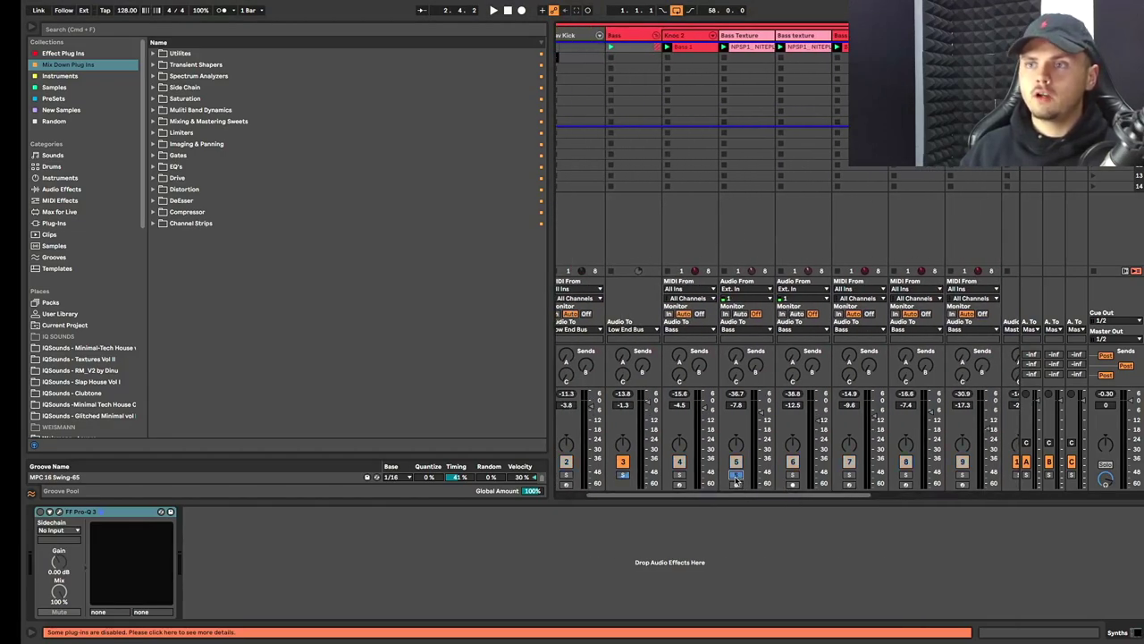
click(791, 475)
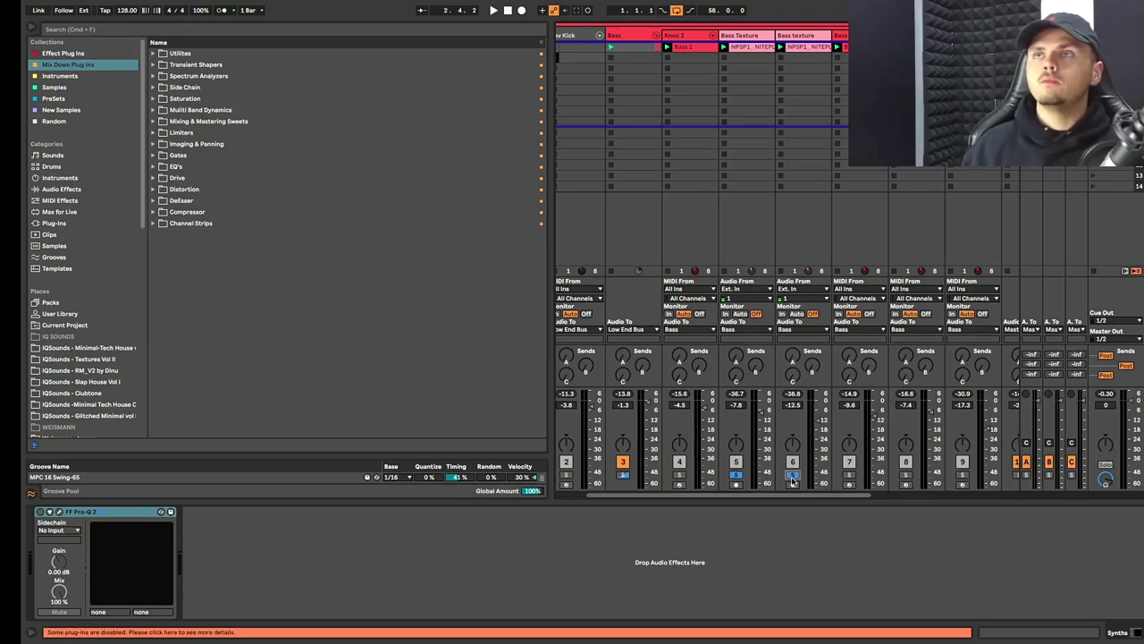
key(space)
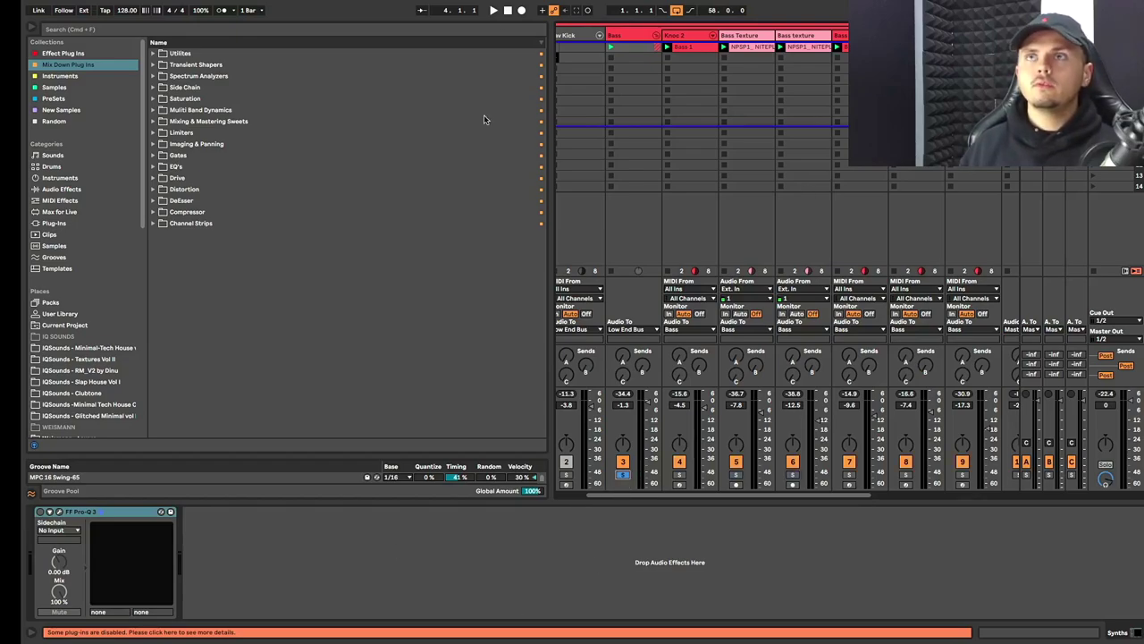
Play the Bass track's OneKnob, Glue Compressor and RBass Stereo chain, then open the Fav Kick clip's notes.
click(615, 37)
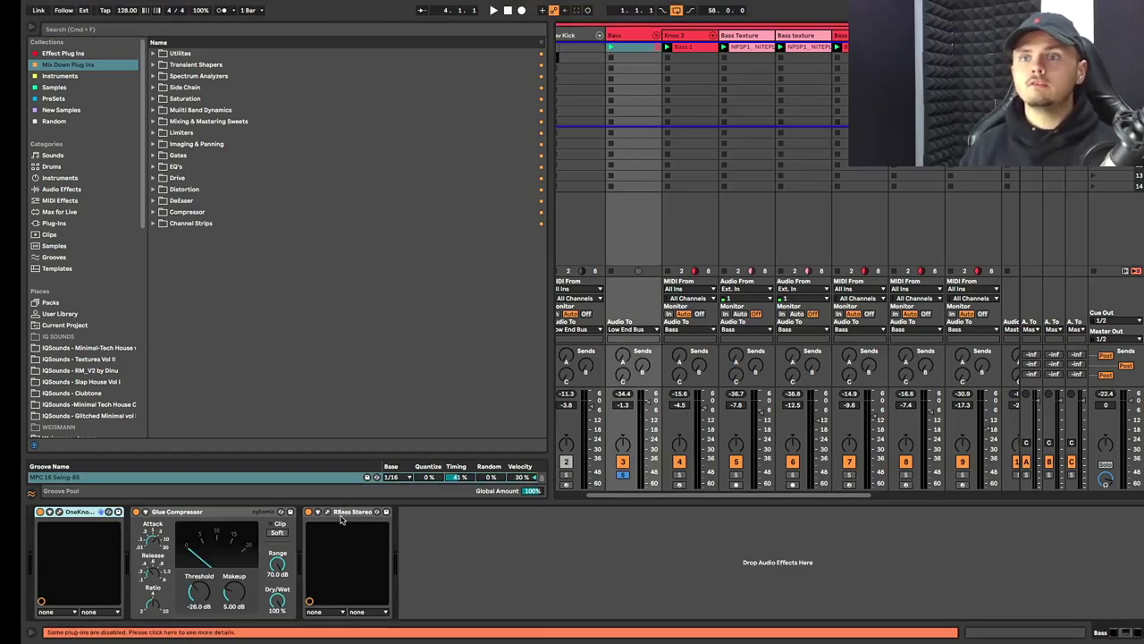
scroll(658, 235, right, 3)
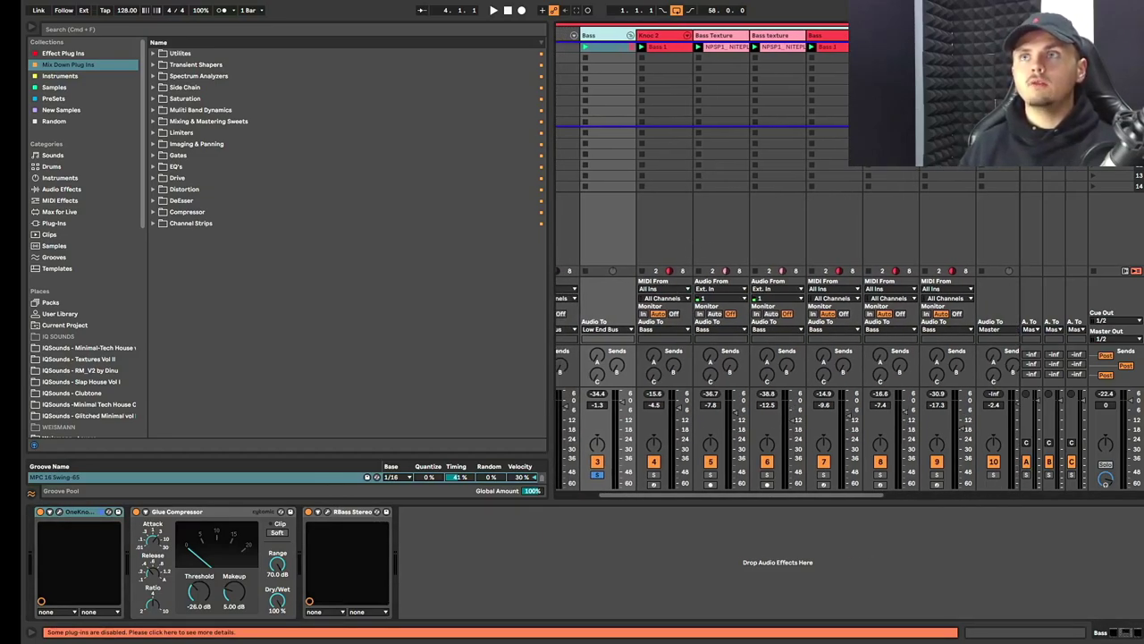
key(space)
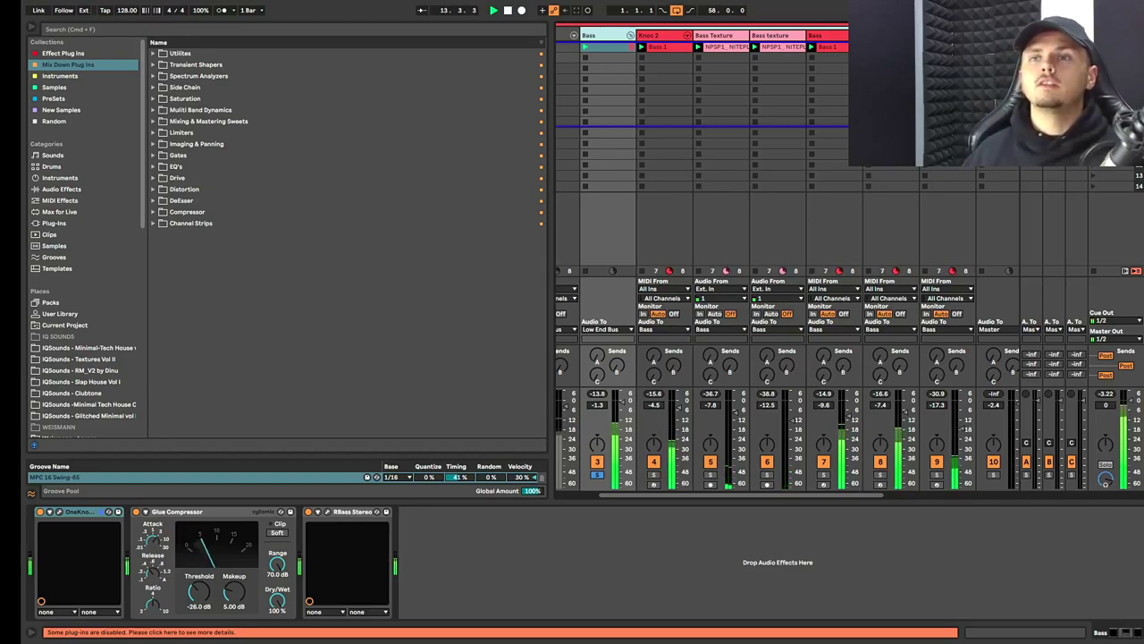
scroll(616, 447, left, 3)
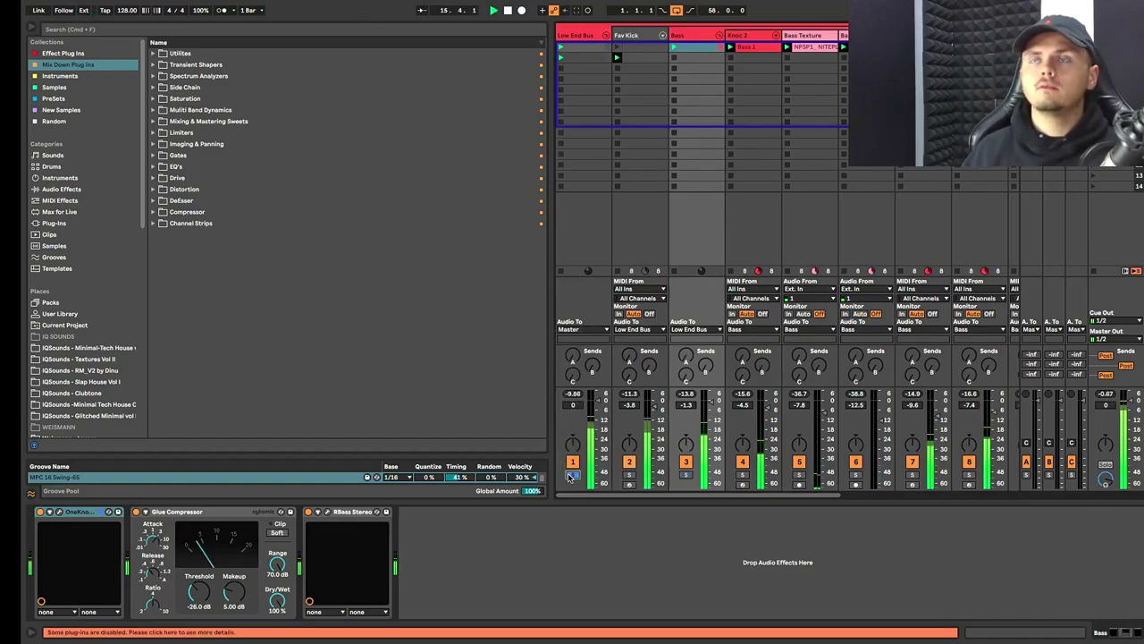
double_click(652, 58)
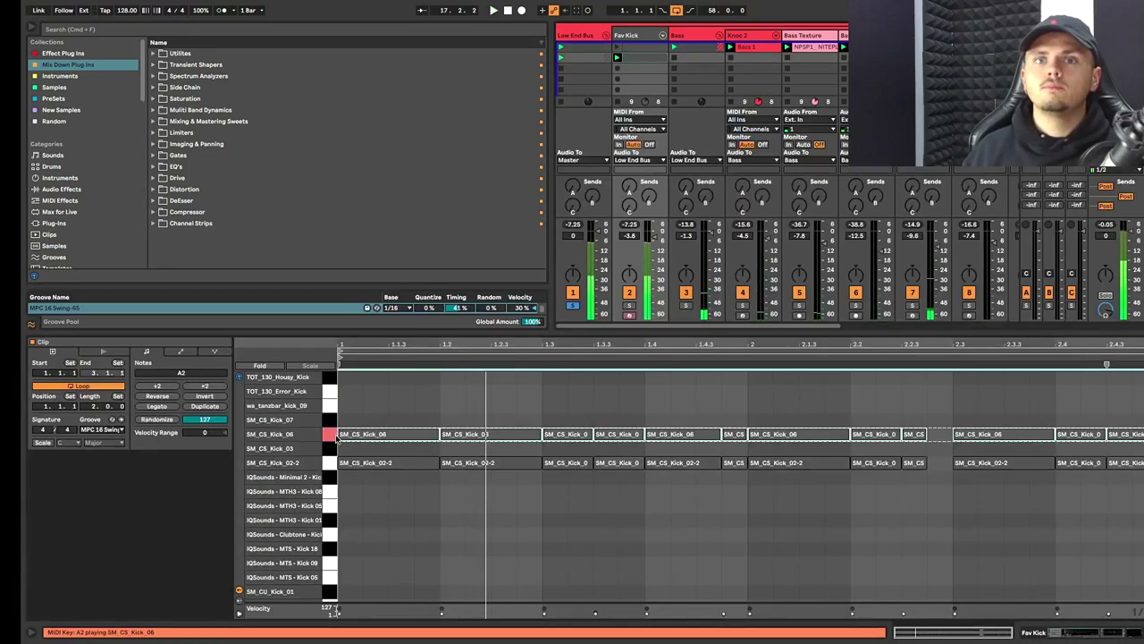
Delete Fav Kick's SM_CS_Kick_06 notes, play the clip, and fold the Low End Bus group.
key(Delete)
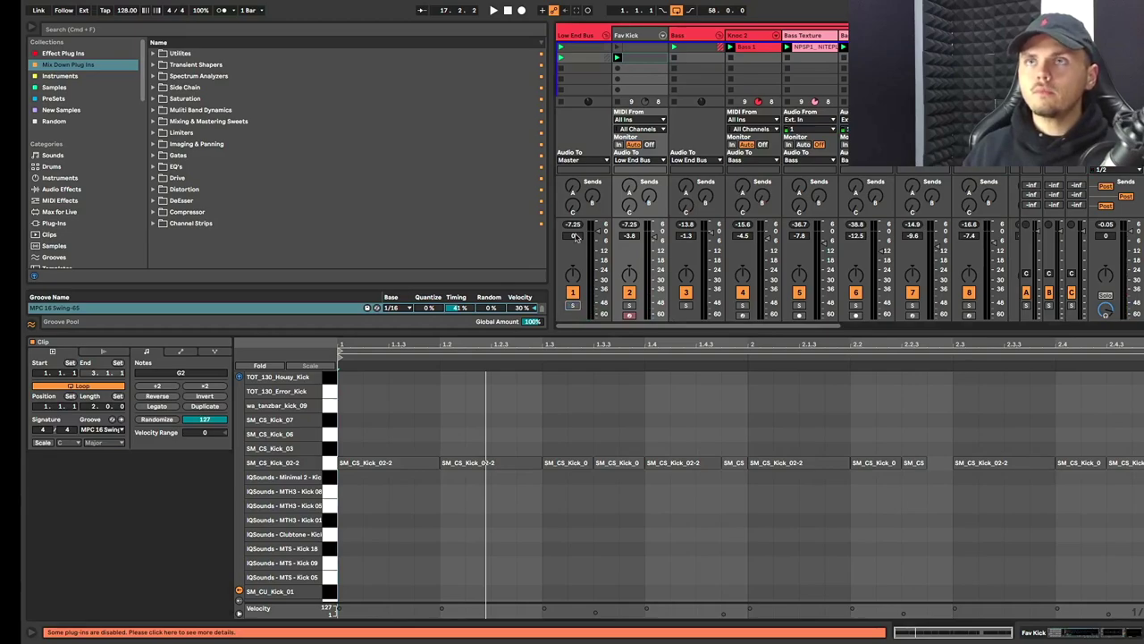
key(space)
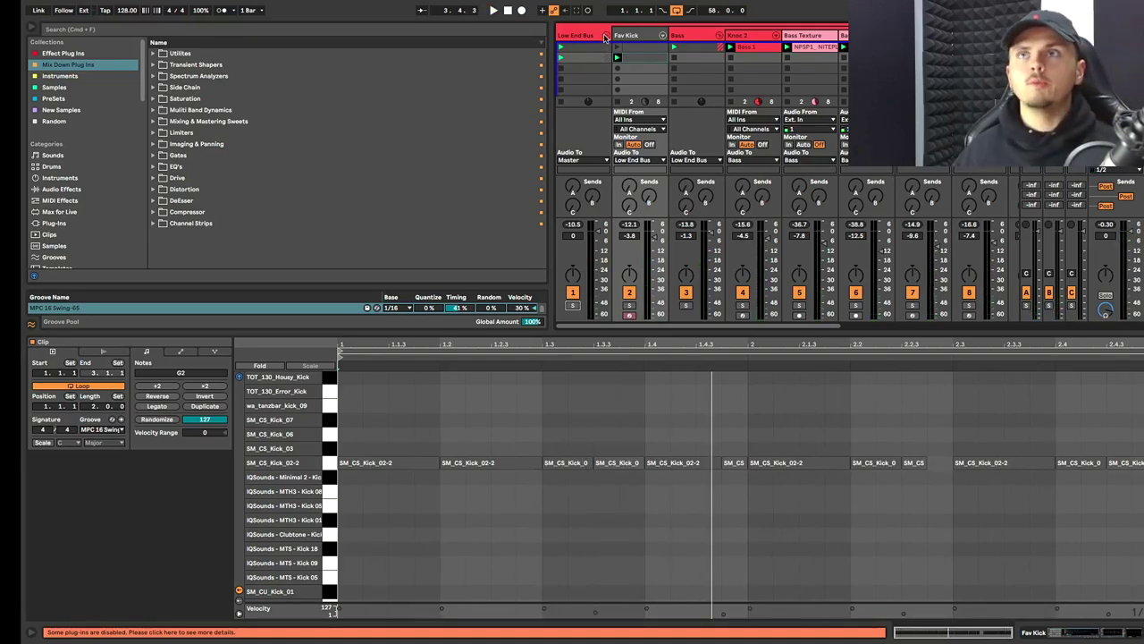
click(604, 37)
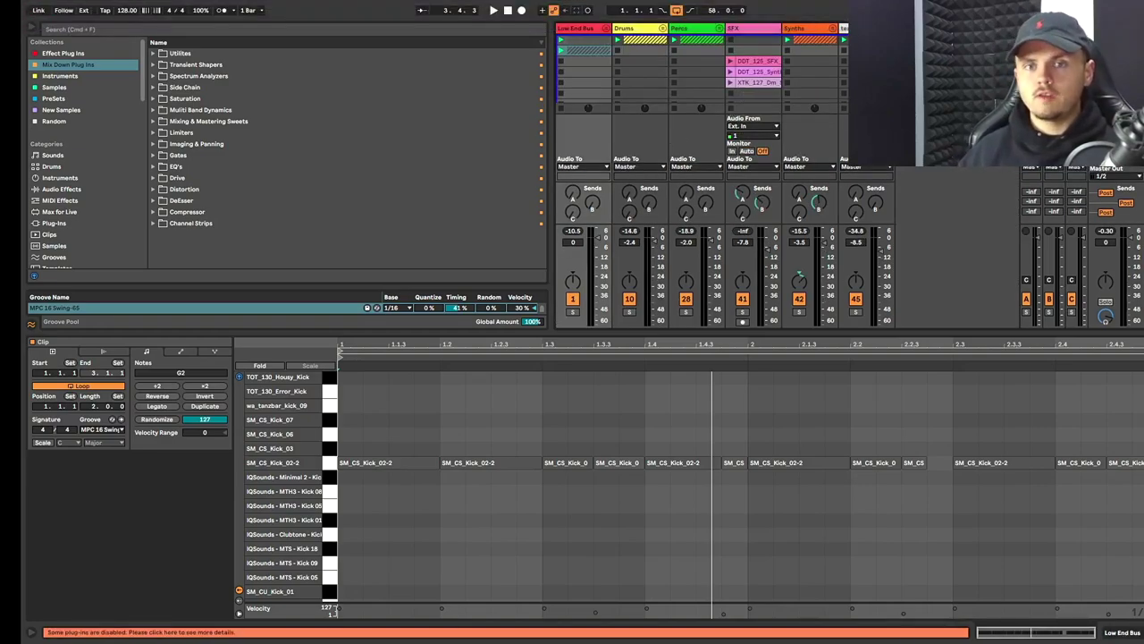
click(586, 39)
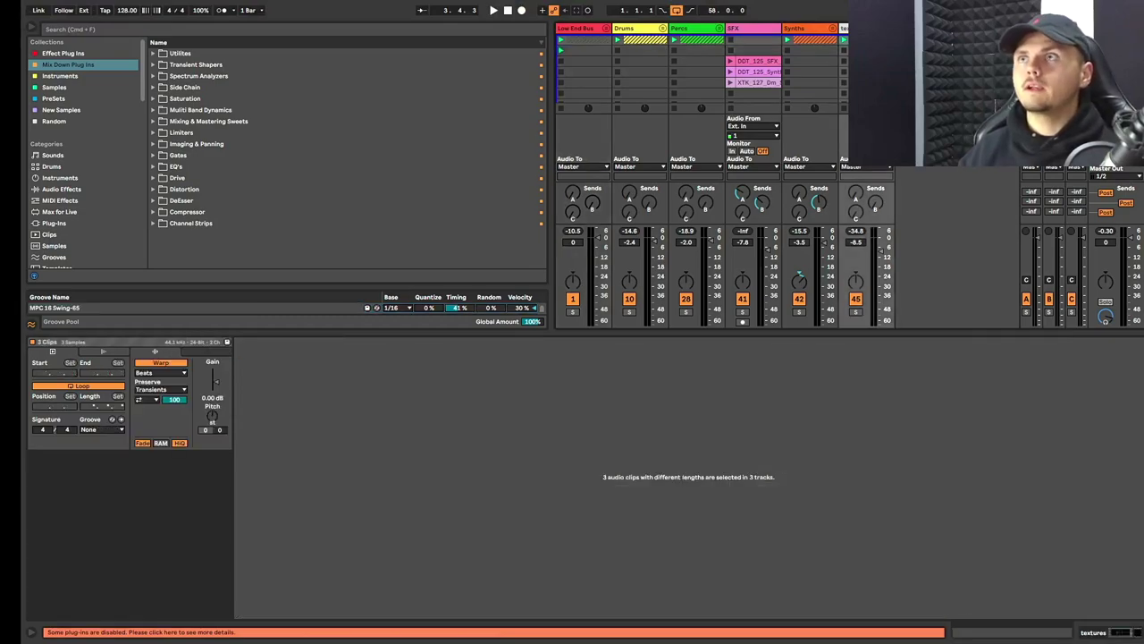
Add three empty MIDI tracks, numbered 49 to 51, at the end of the set.
key(super+shift+t)
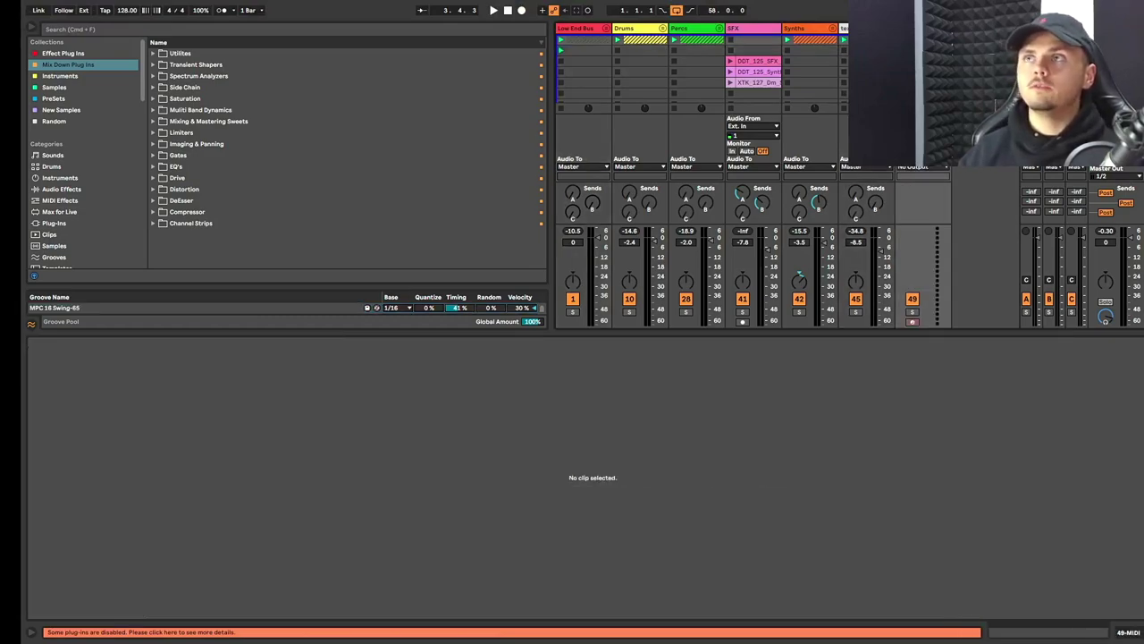
key(space)
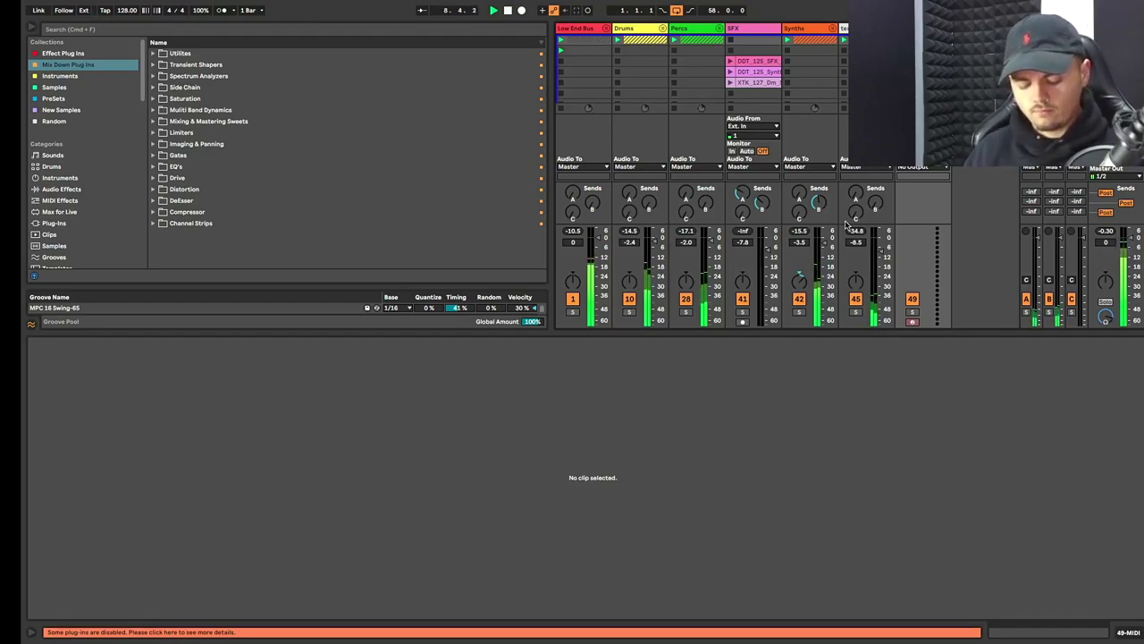
key(space)
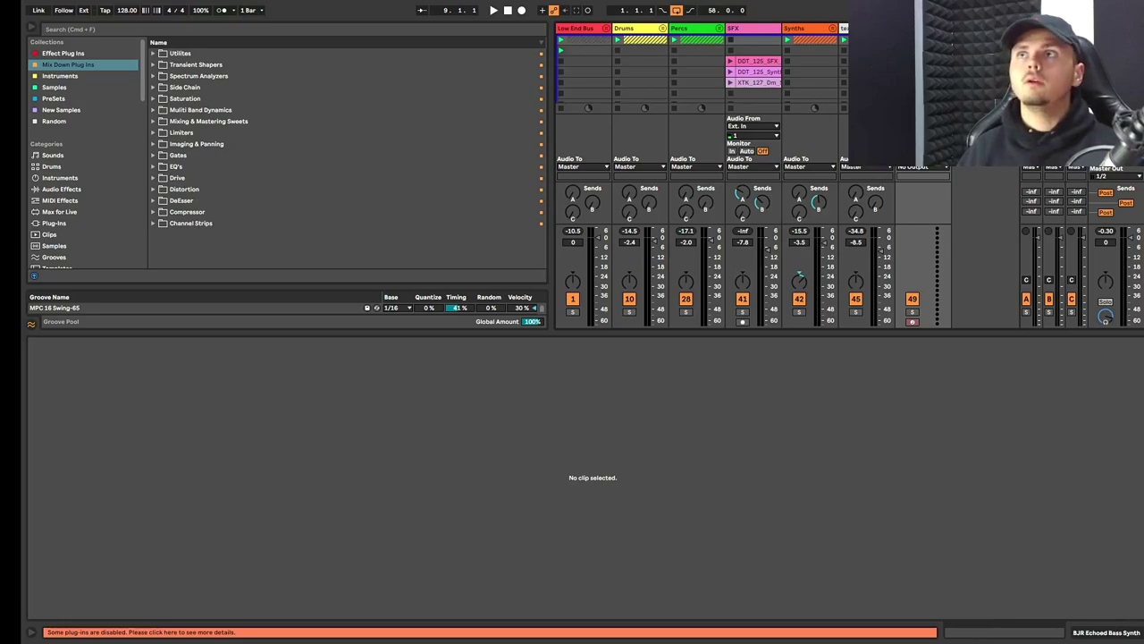
key(super+shift+t)
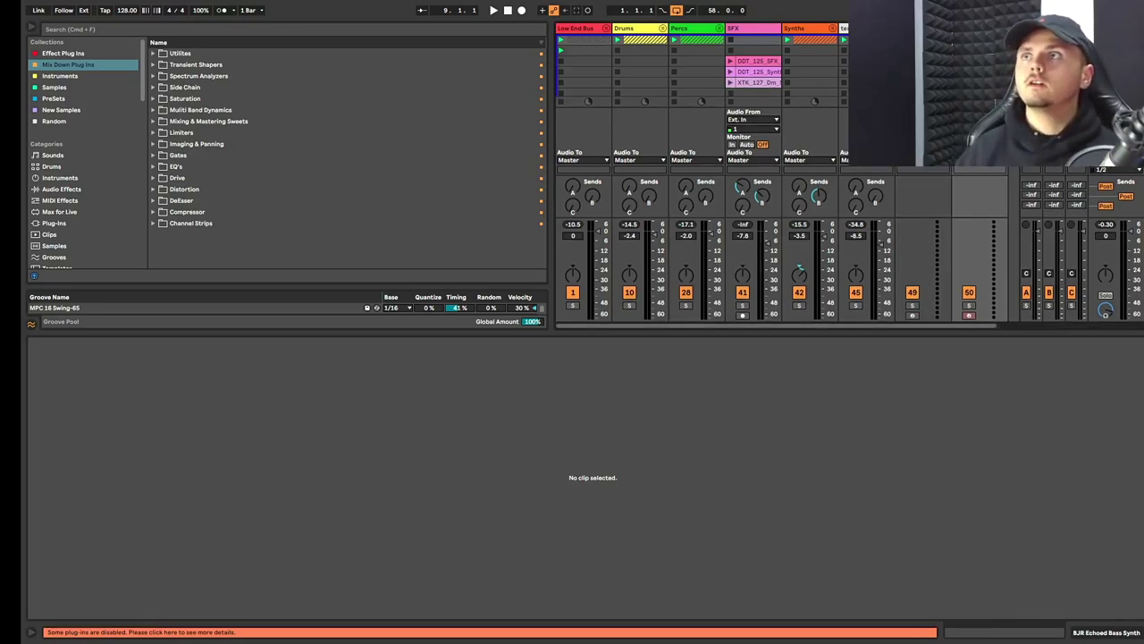
scroll(701, 170, right, 2)
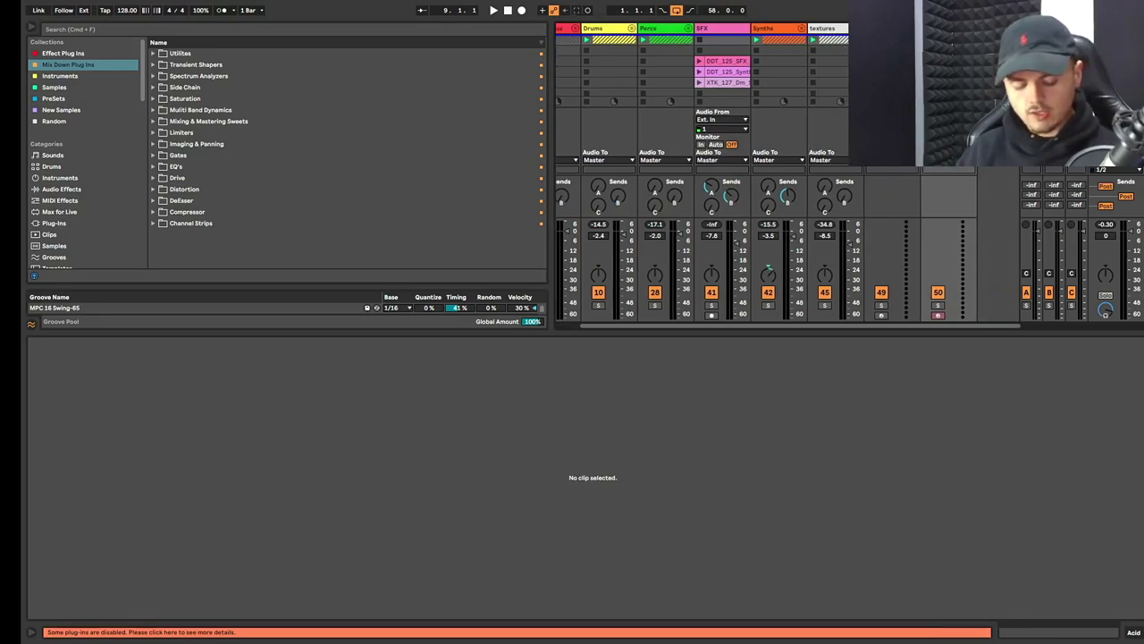
key(super+shift+t)
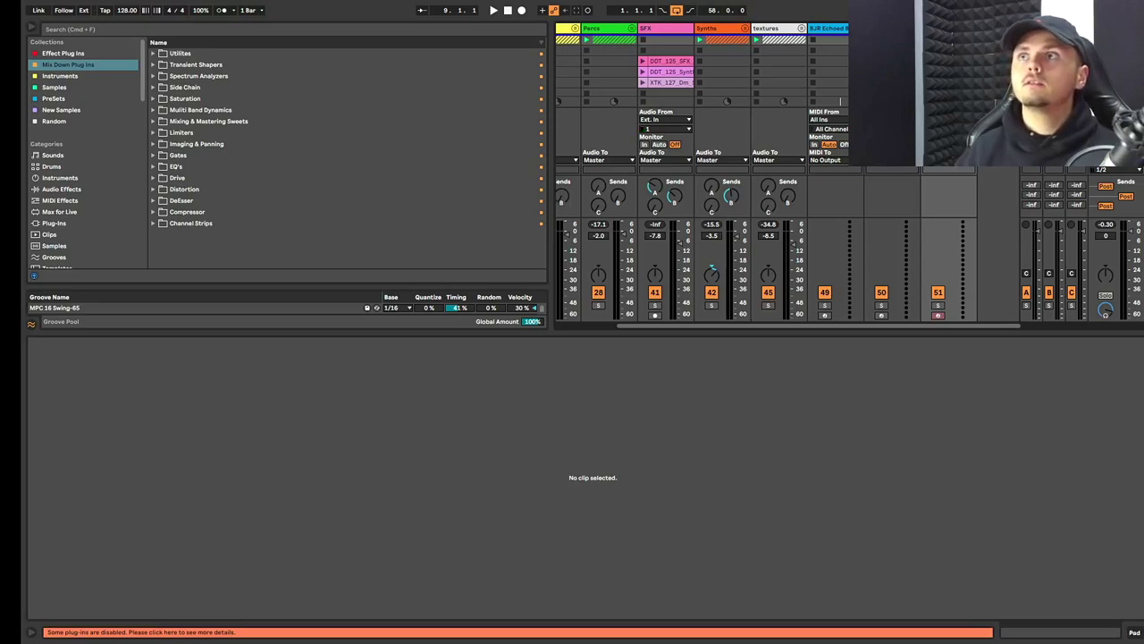
Set the browser to search all results and audition the session's playback.
key(super+f)
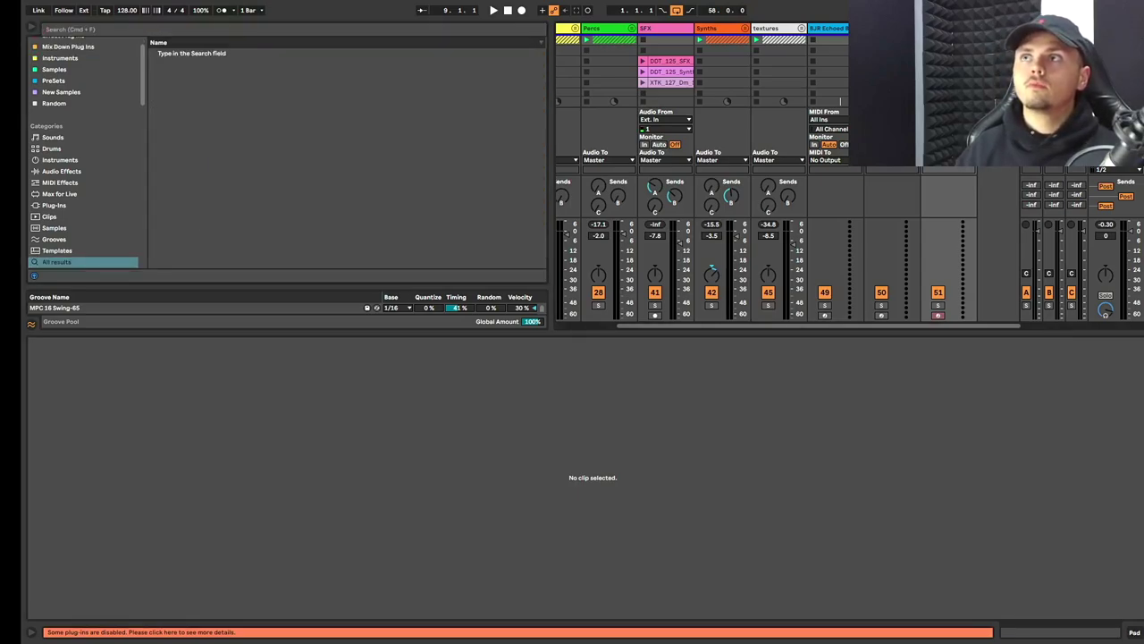
scroll(701, 179, right, 2)
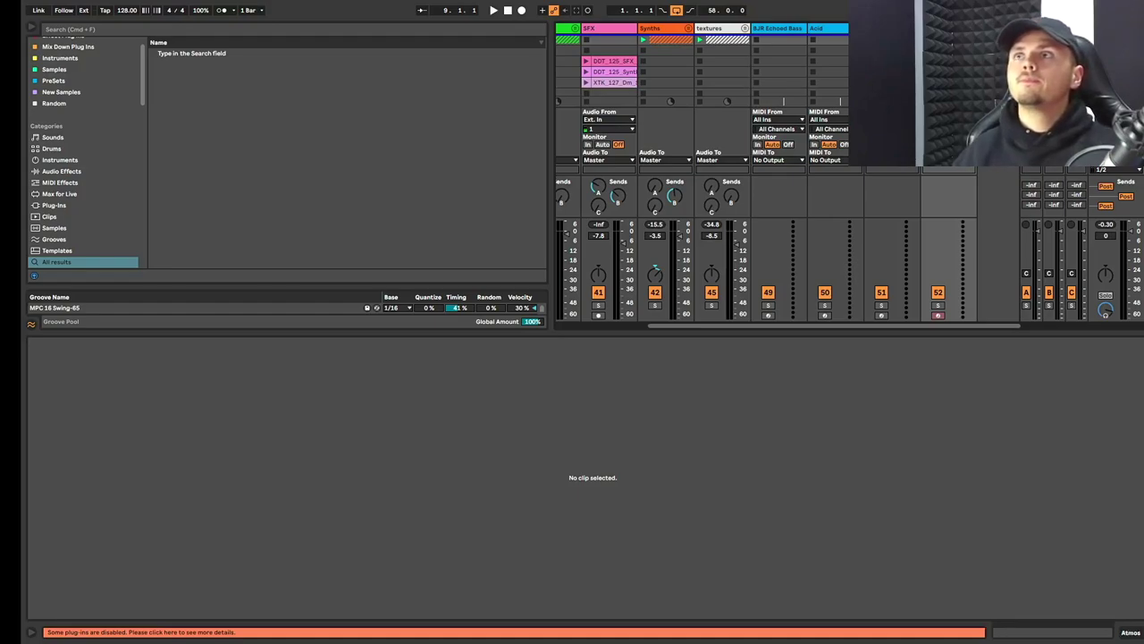
scroll(823, 147, left, 5)
key(space)
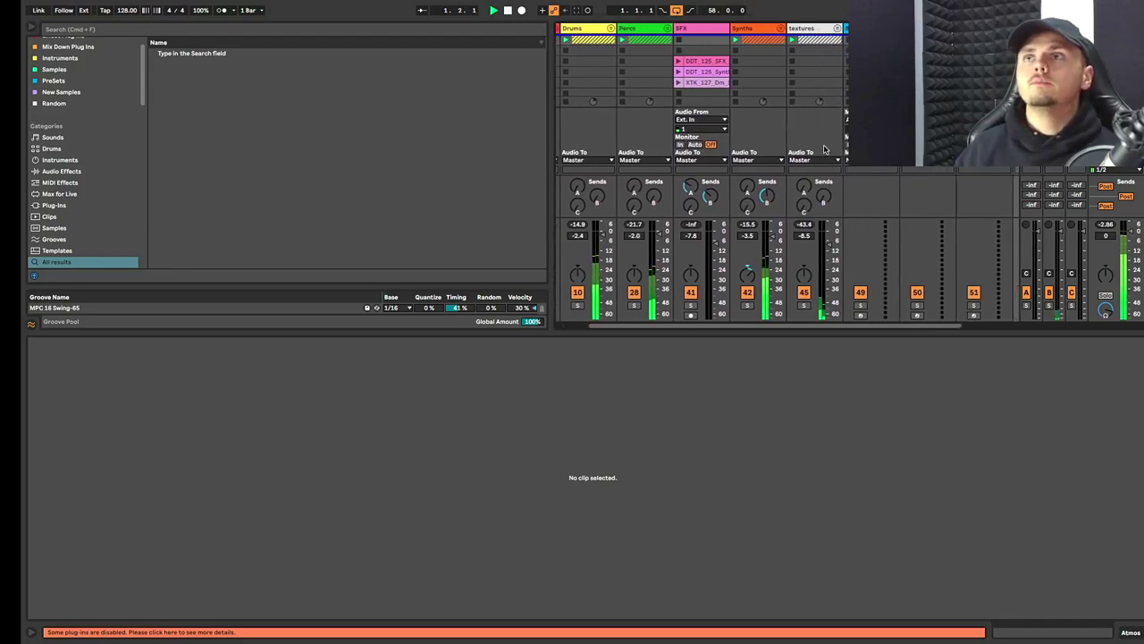
scroll(823, 148, right, 4)
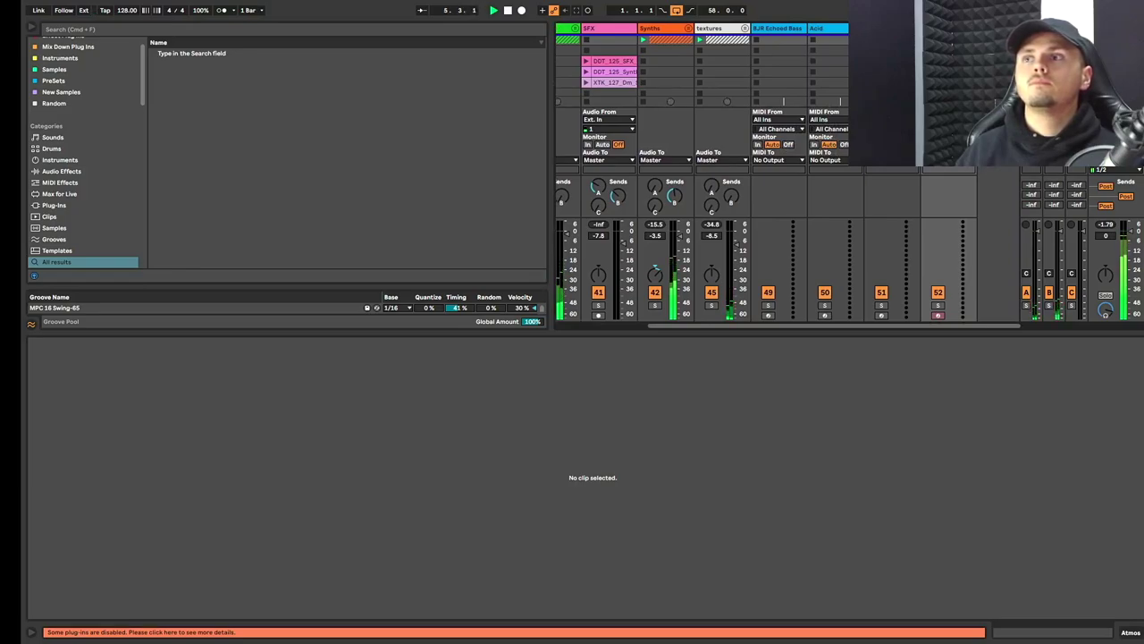
key(space)
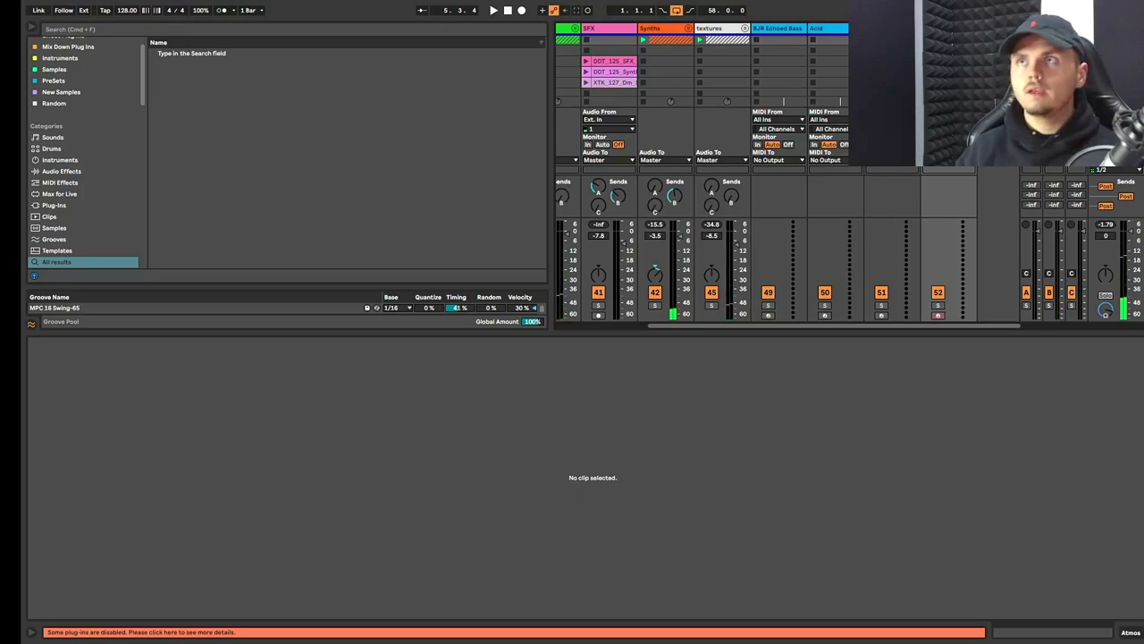
scroll(786, 179, right, 1)
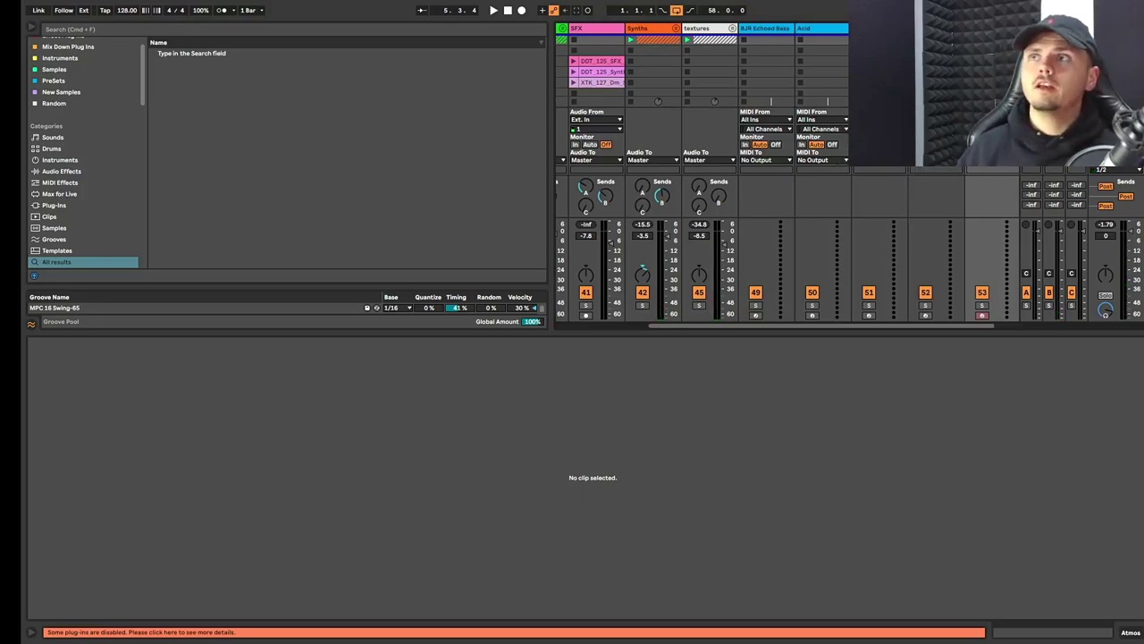
scroll(702, 178, right, 3)
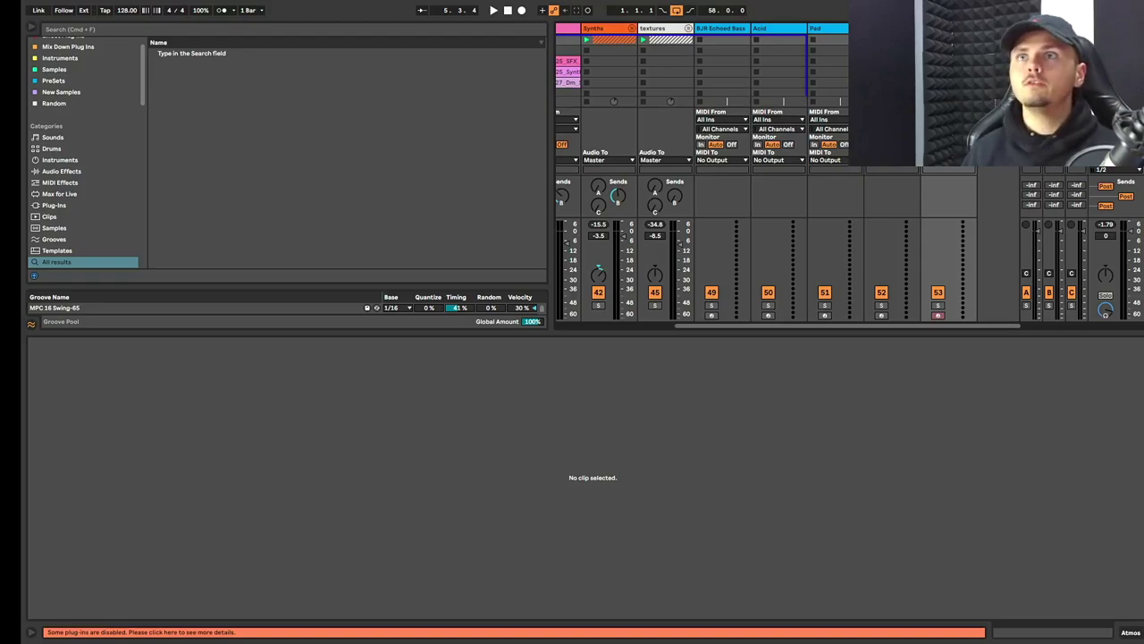
scroll(749, 92, left, 10)
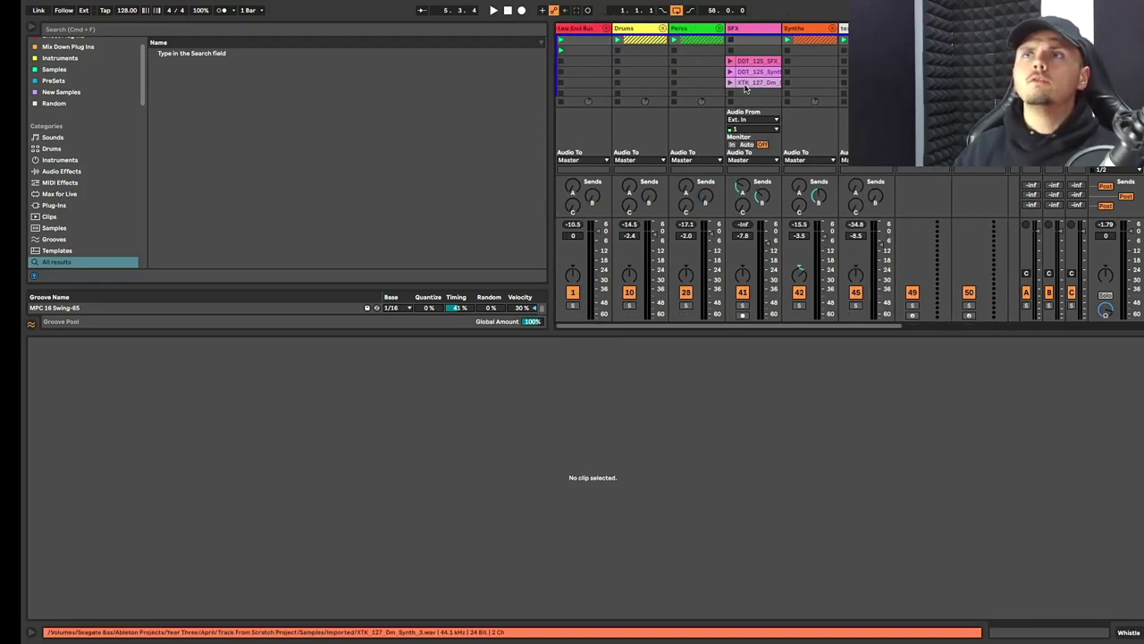
Inspect the XTK_127_Dm_Synth_3 clip and insert a new empty track 54 after track 53.
click(749, 83)
scroll(783, 170, right, 10)
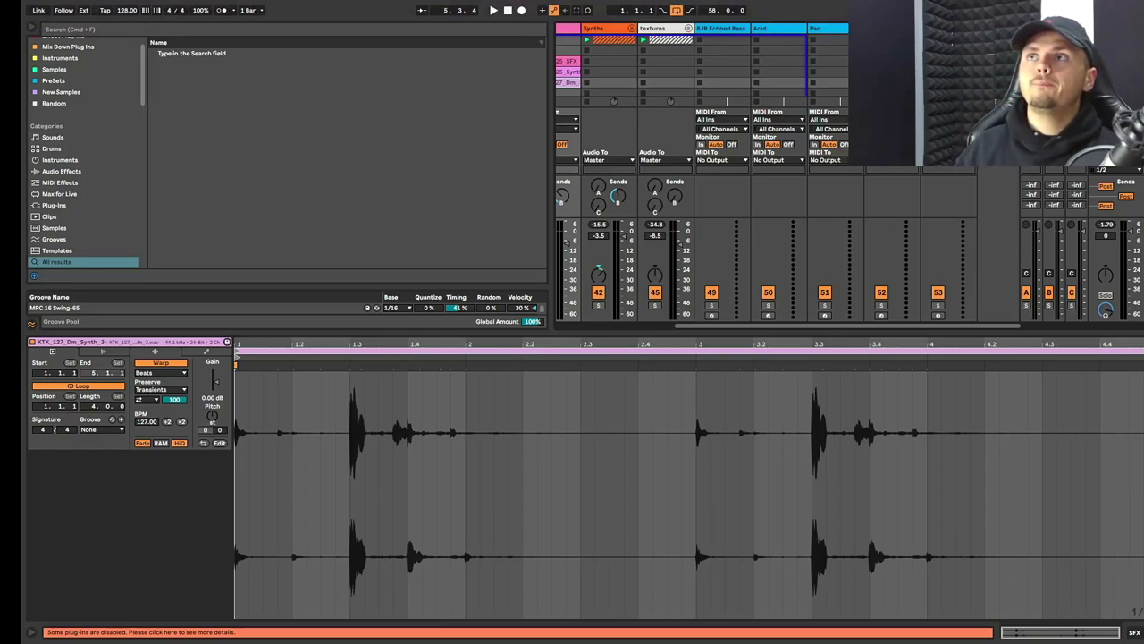
click(937, 314)
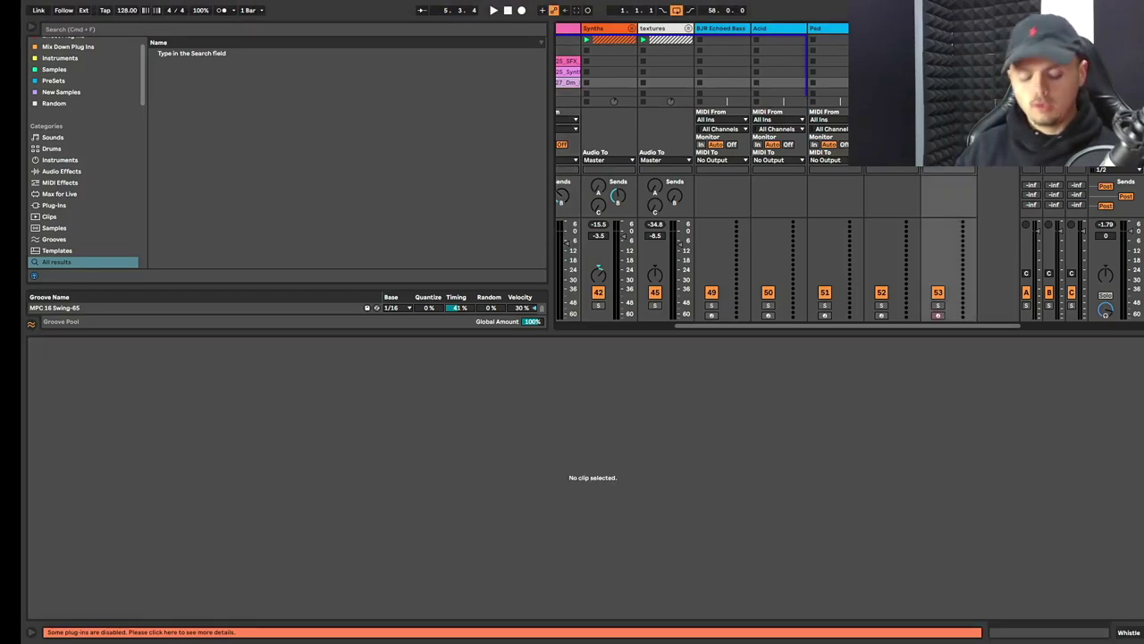
key(super+shift+t)
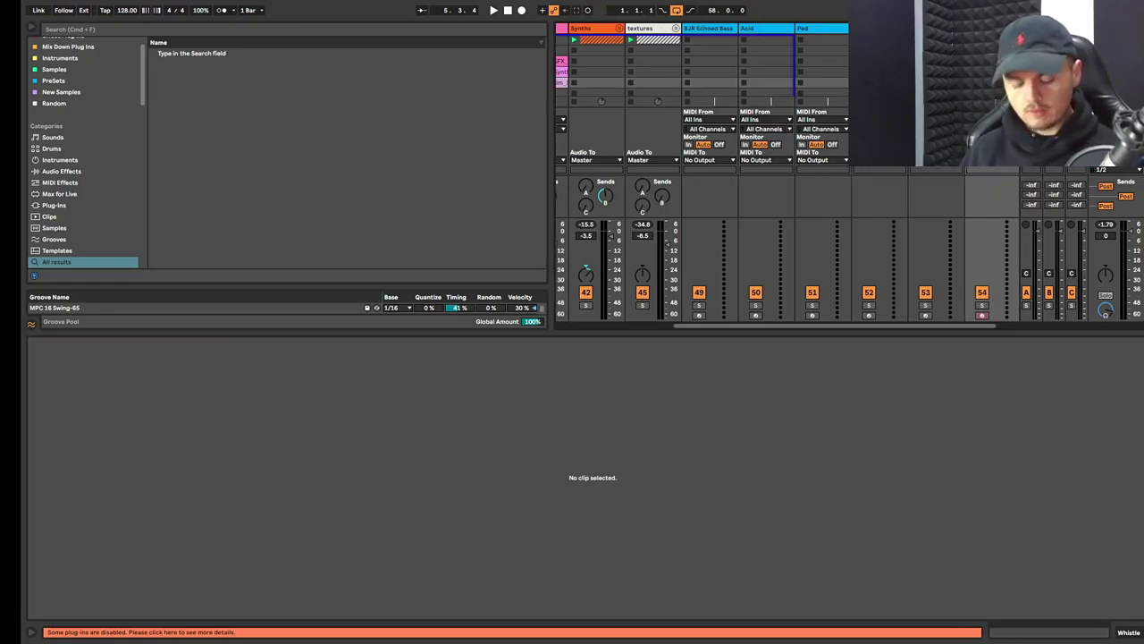
scroll(686, 31, right, 2)
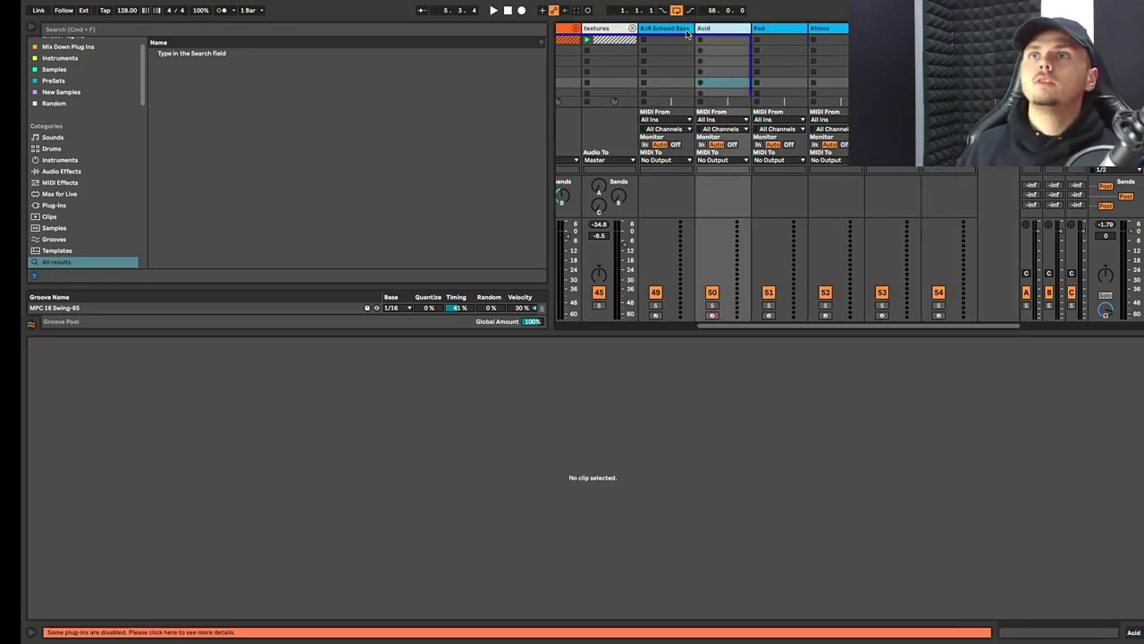
Select the BJR Echoed Bass track and browse the User Library files.
click(686, 31)
scroll(760, 44, left, 3)
scroll(841, 59, right, 3)
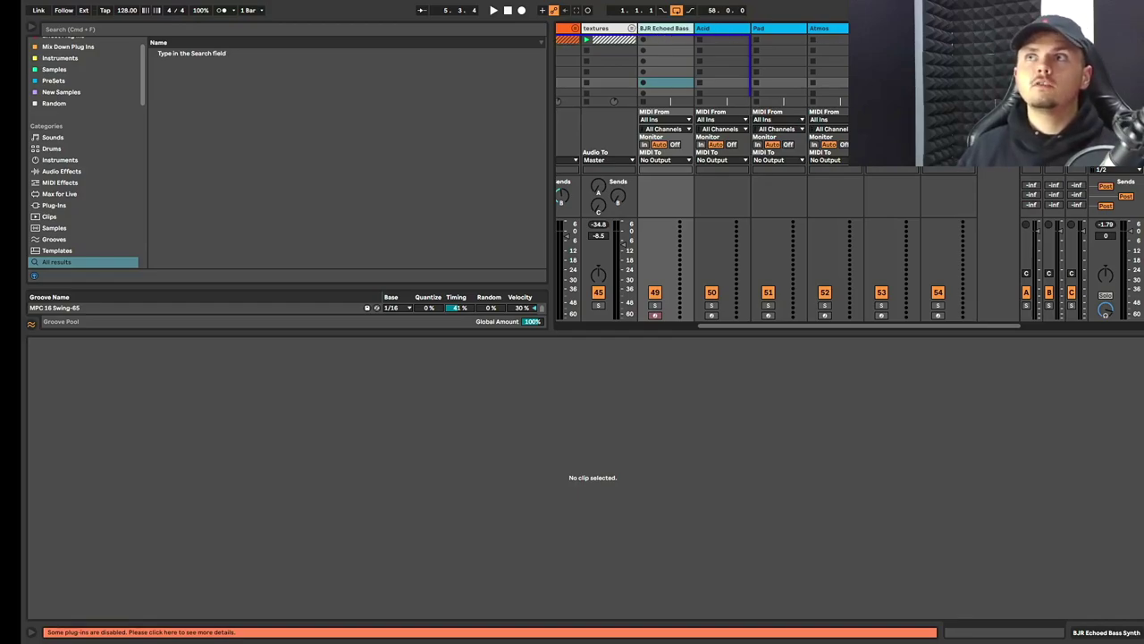
scroll(730, 35, left, 5)
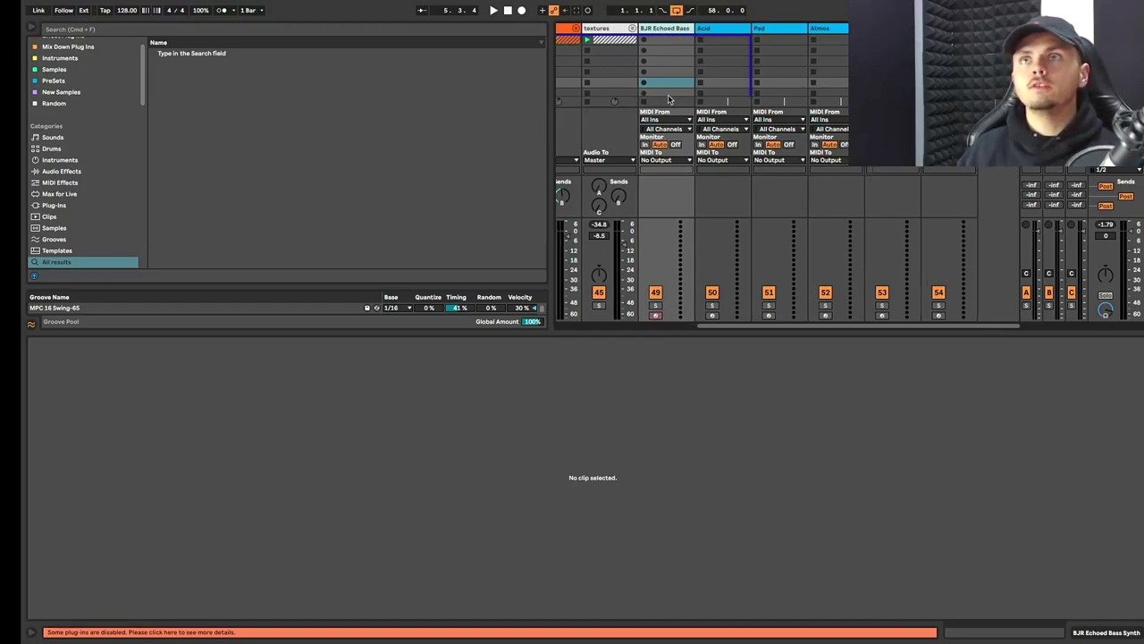
scroll(701, 259, left, 2)
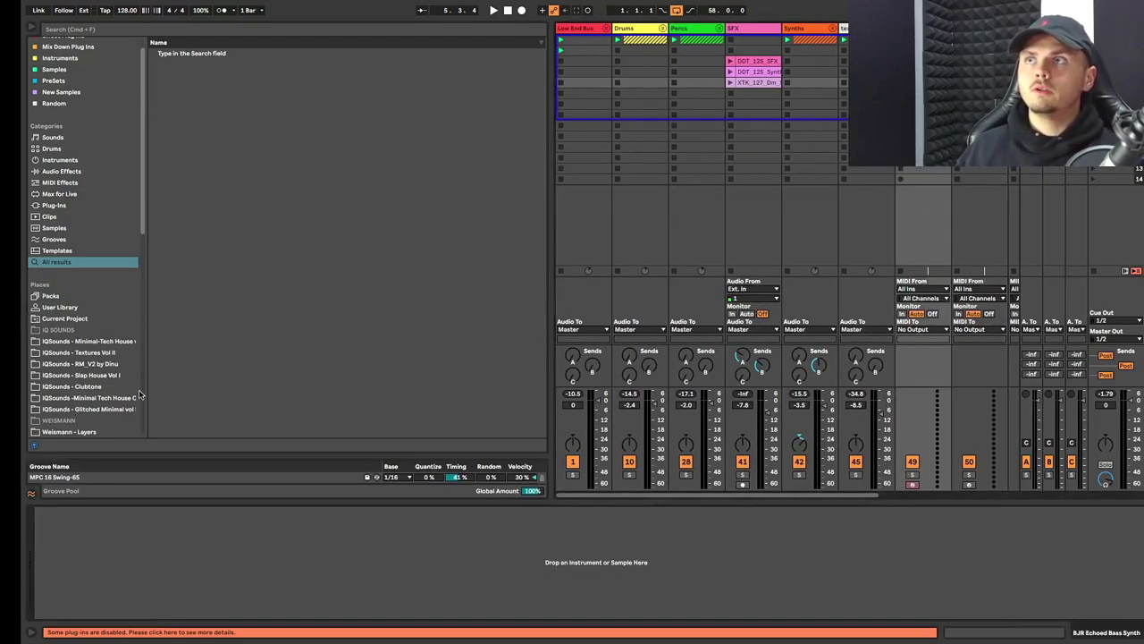
click(61, 309)
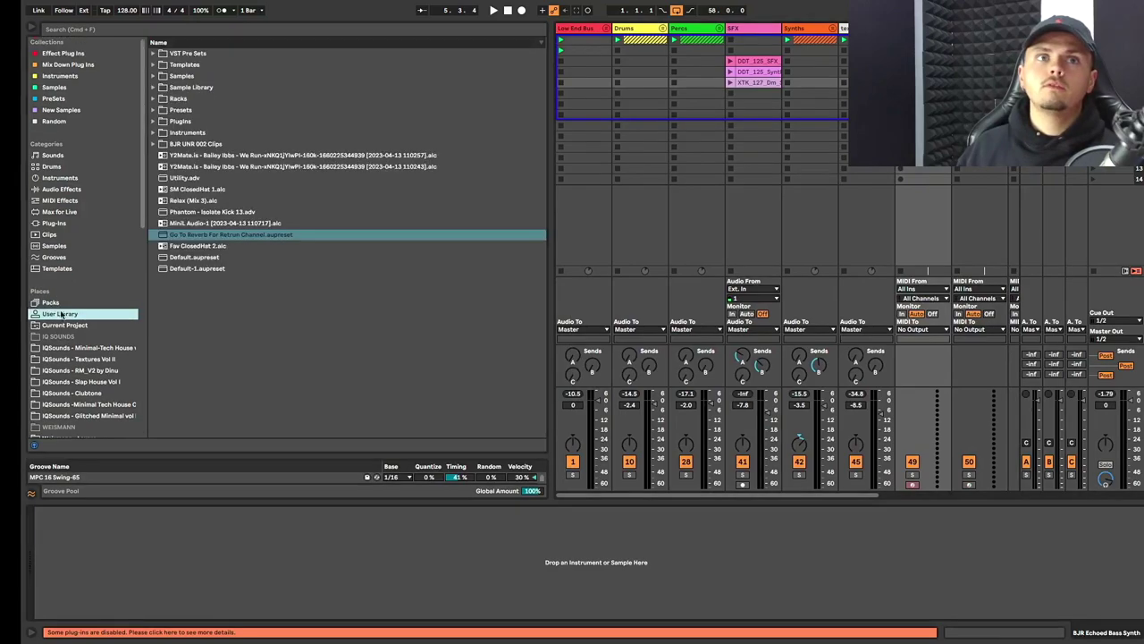
Load MiniL Audio-1 into a Simpler on BJR Echoed Bass, move its start later, and add an empty MIDI clip.
click(206, 224)
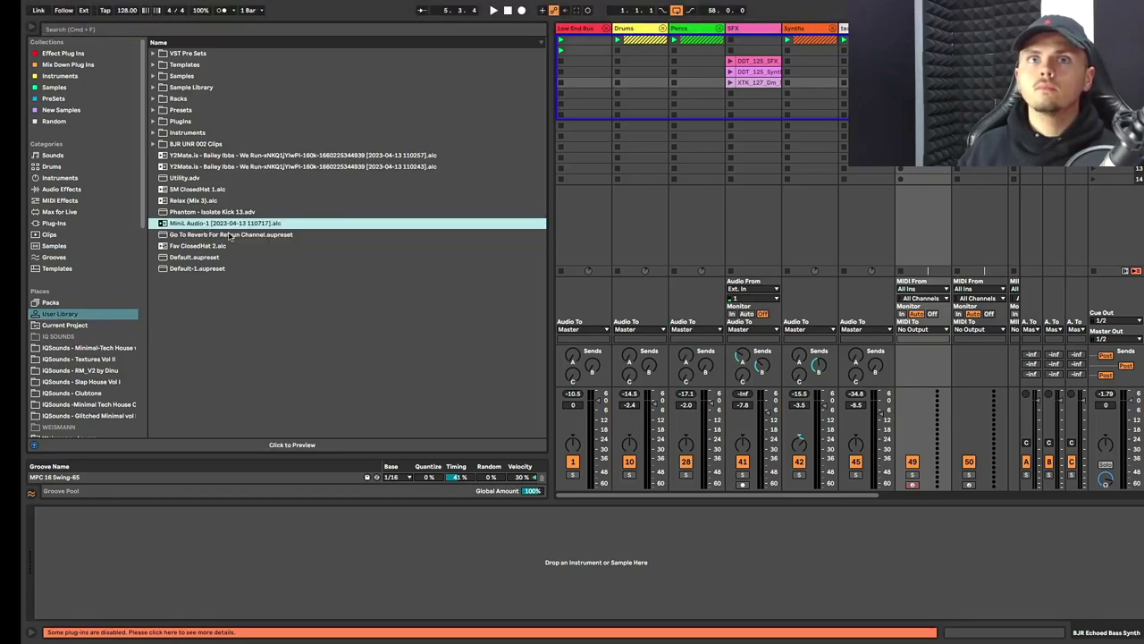
drag(239, 226, 179, 579)
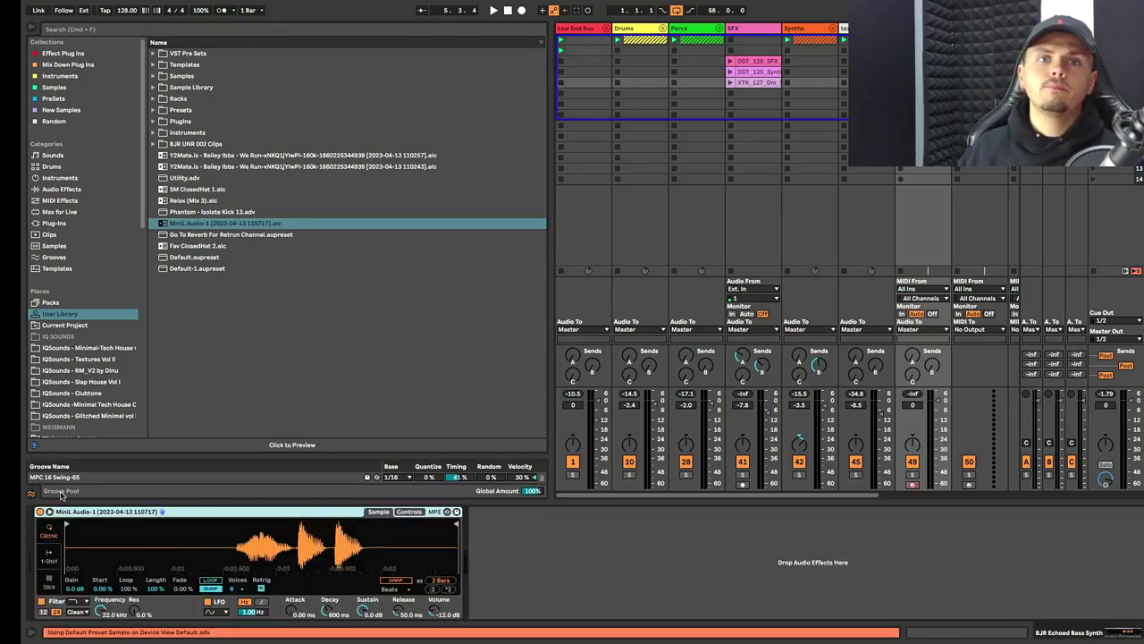
drag(66, 516, 338, 519)
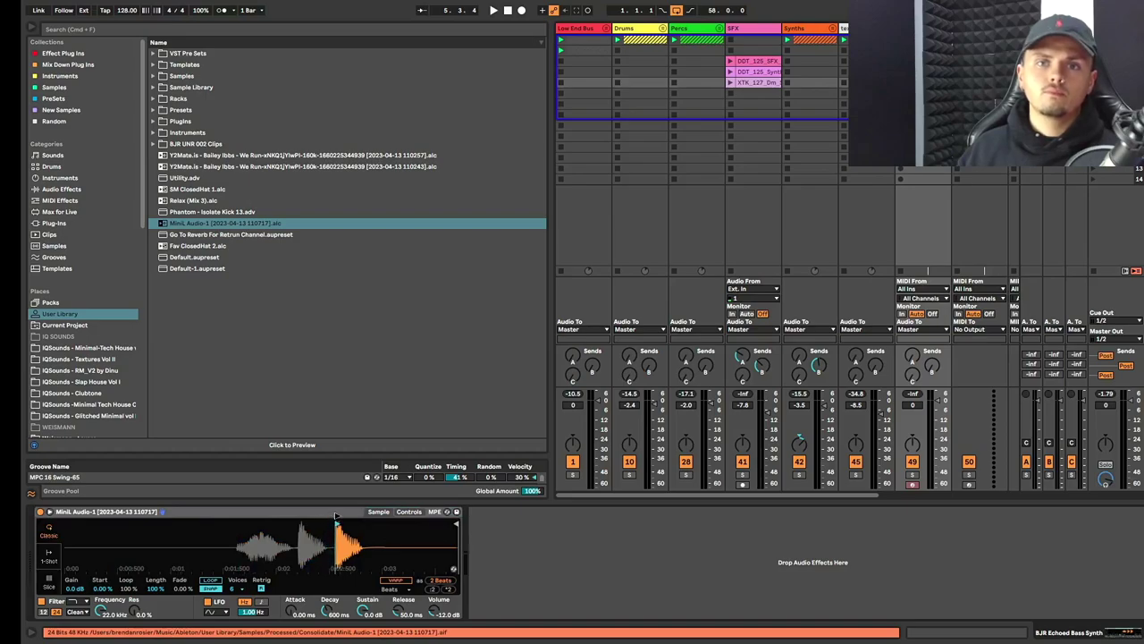
scroll(350, 523, up, 5)
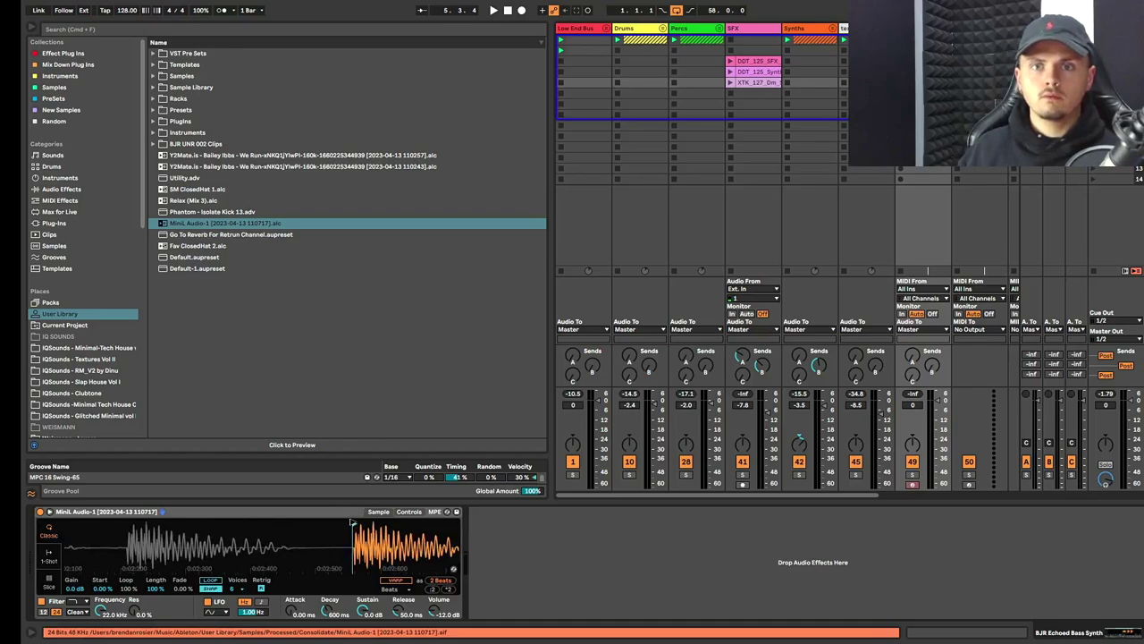
scroll(316, 572, right, 3)
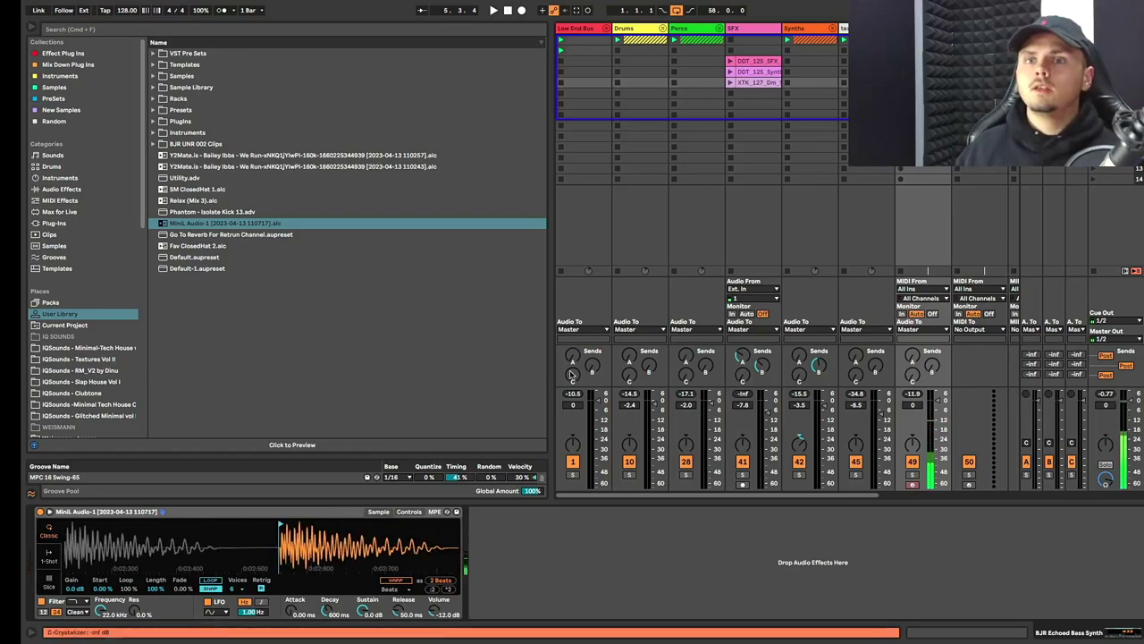
scroll(316, 572, right, 3)
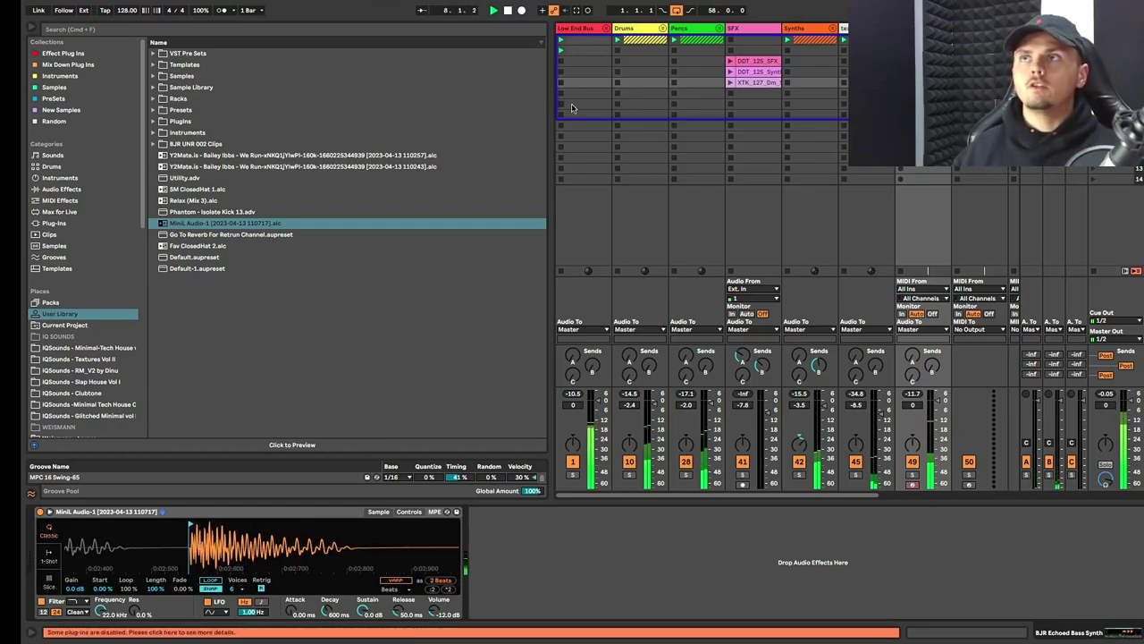
key(ctrl+shift+m)
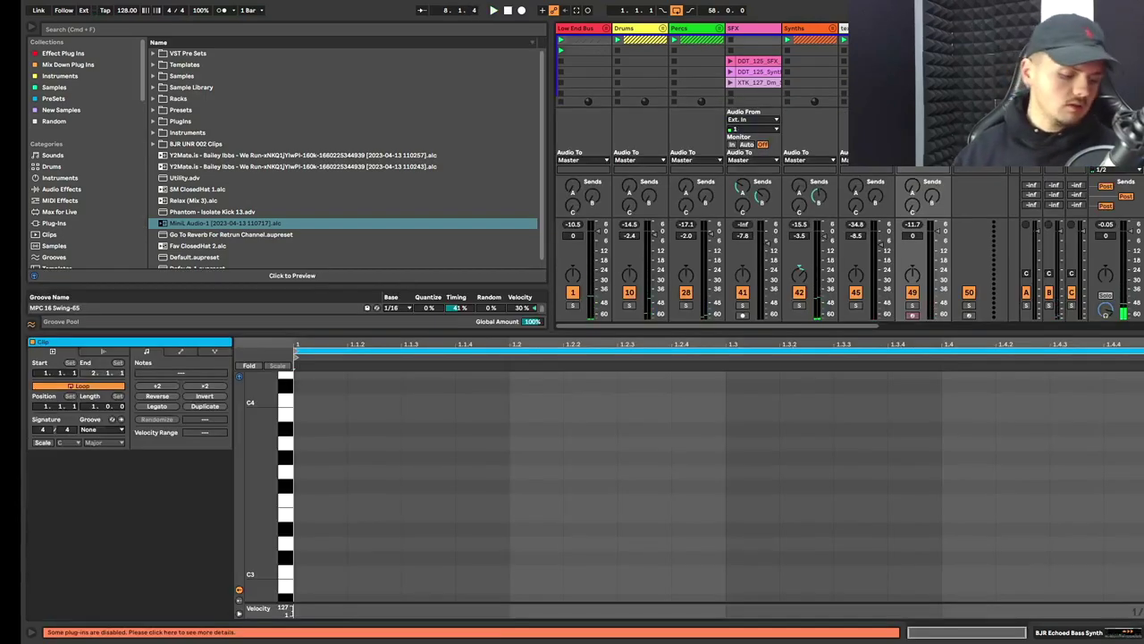
Draw a G#2 note in the one-bar clip and move it to beat 1.1.1.
scroll(421, 473, down, 5)
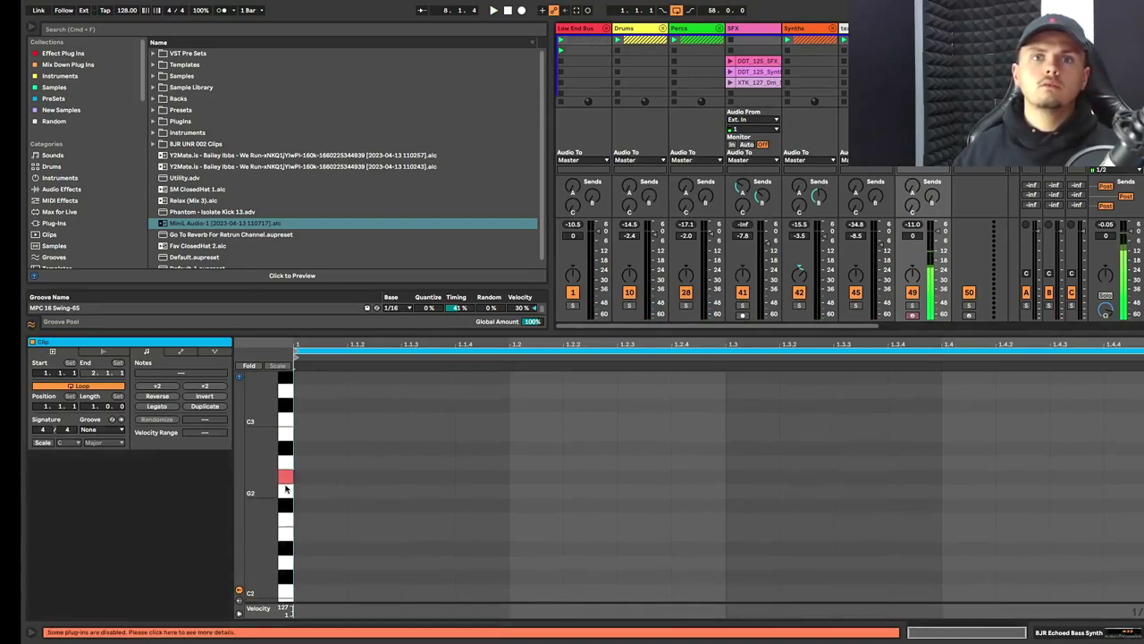
click(363, 474)
double_click(365, 473)
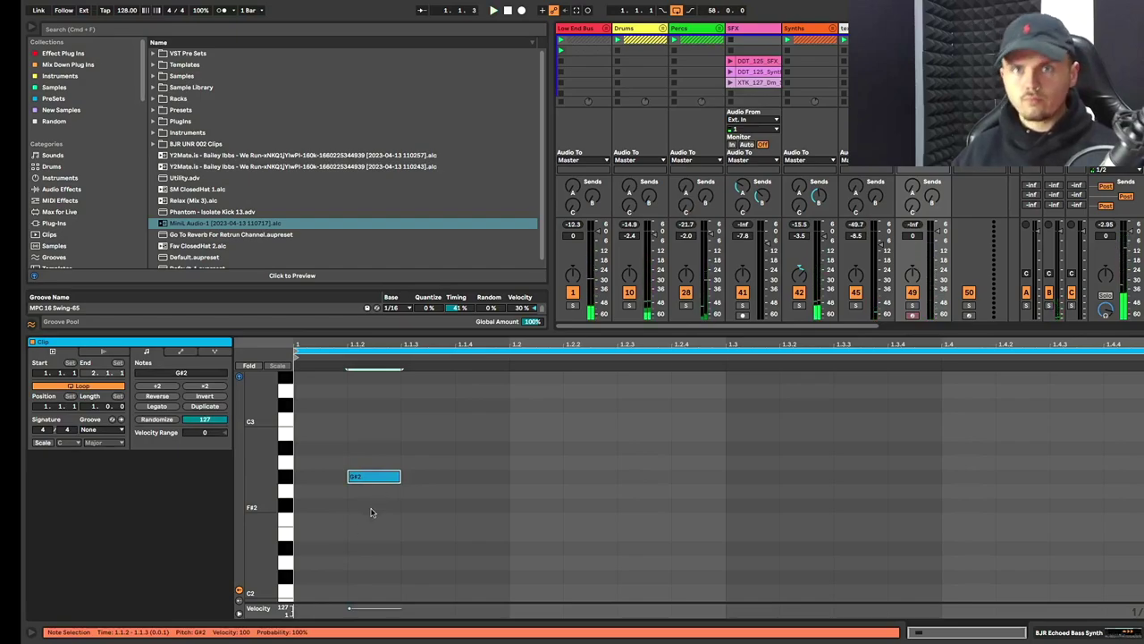
click(380, 476)
drag(381, 477, 328, 477)
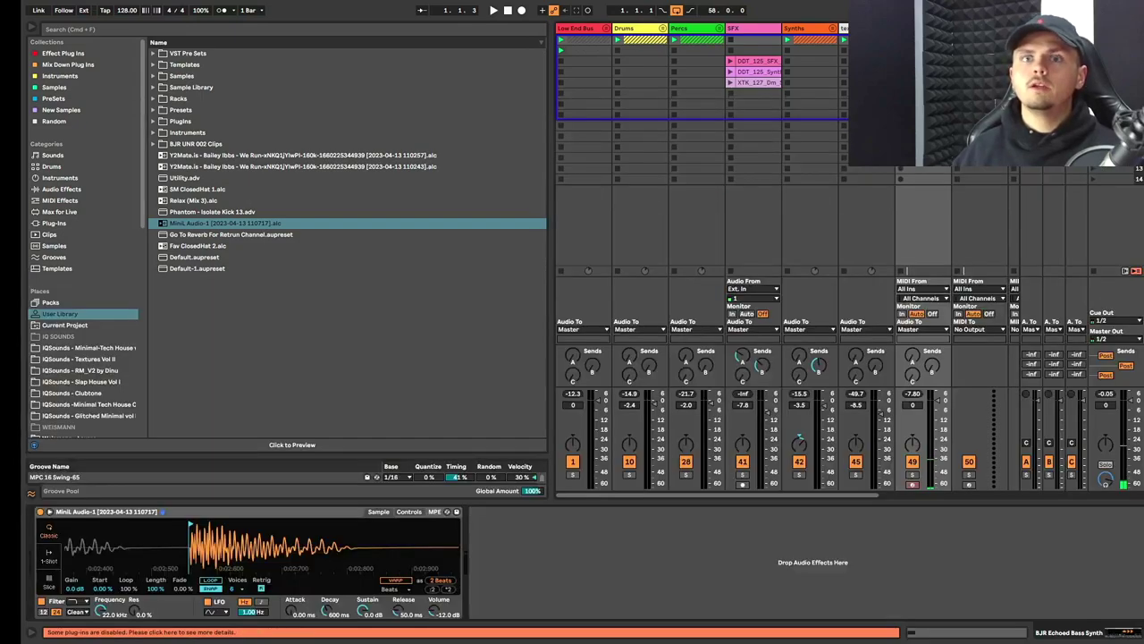
Nudge Simpler's sample start slightly earlier and pull the end in for a short slice.
key(shift+Tab)
drag(156, 564, 159, 590)
drag(174, 525, 106, 525)
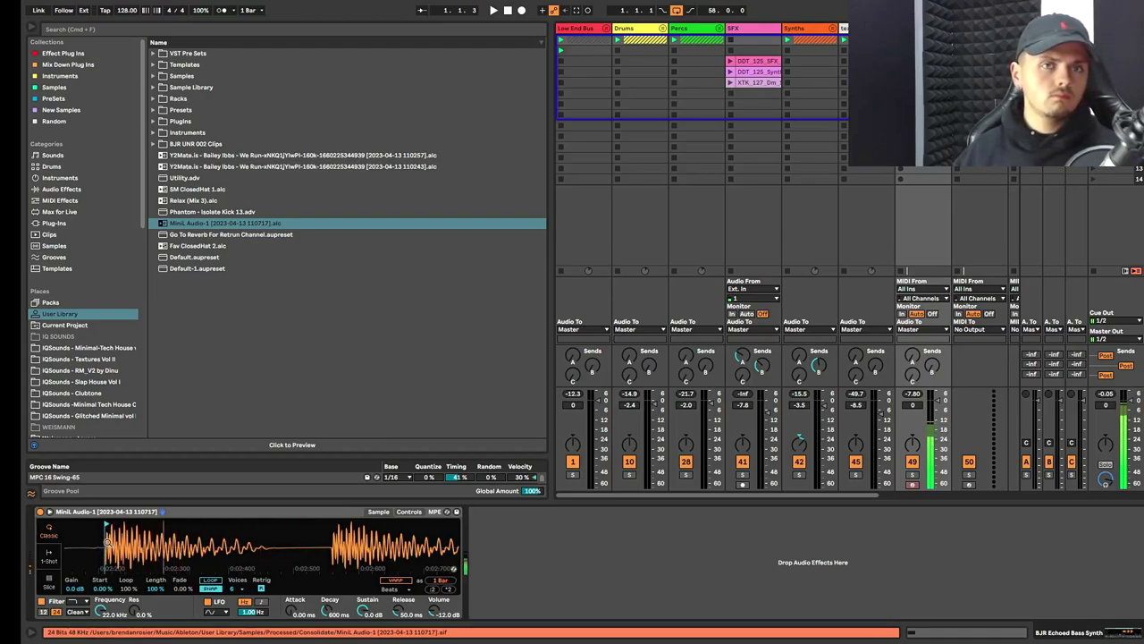
drag(255, 576, 262, 561)
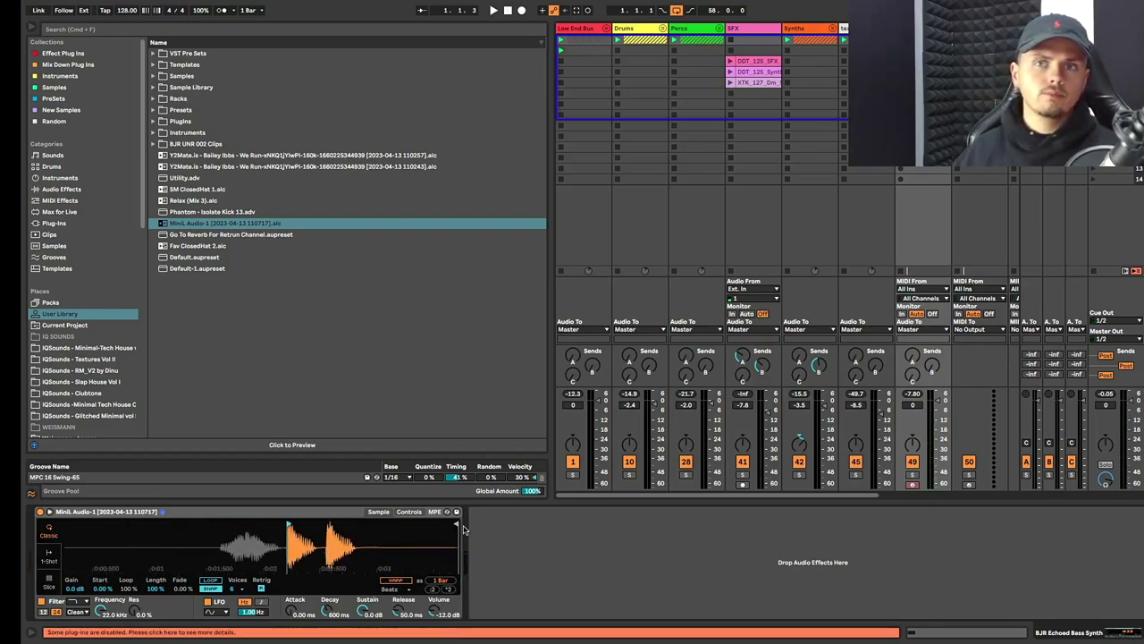
mouse_move(458, 528)
mouse_down()
mouse_move(285, 528)
mouse_move(313, 525)
mouse_up()
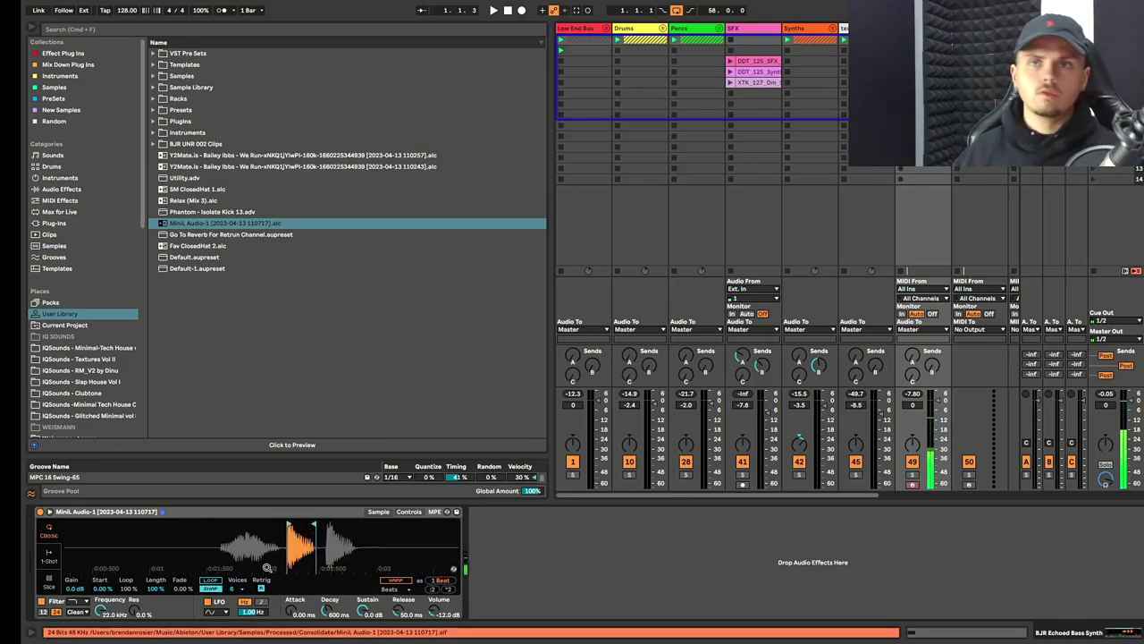
scroll(649, 217, right, 3)
scroll(695, 54, right, 2)
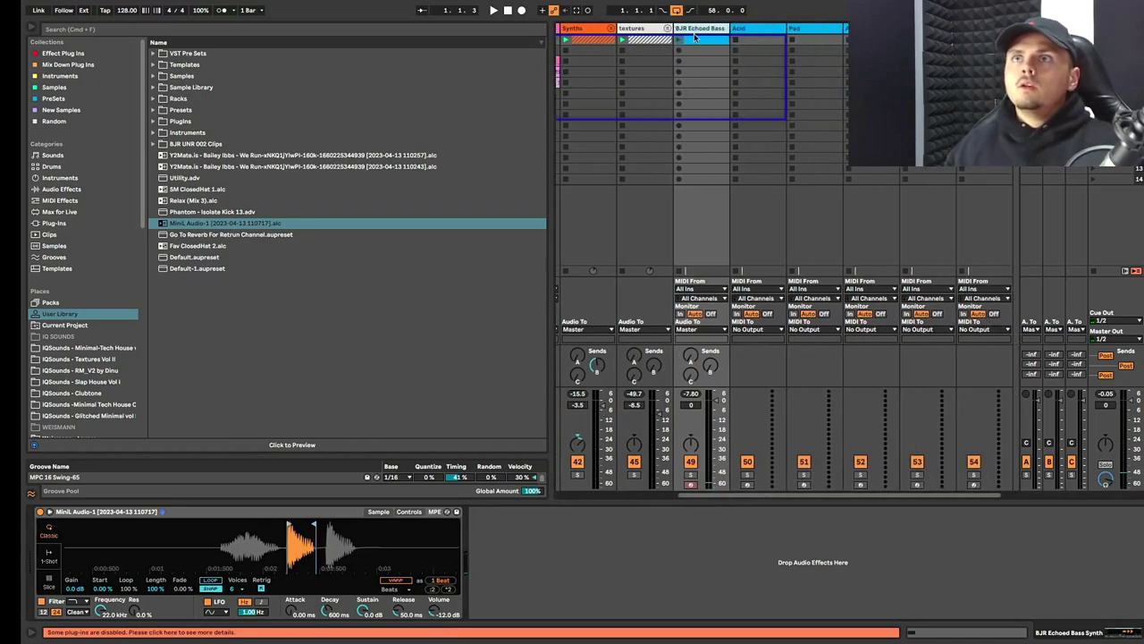
Load the Roland TB-303 from Collections > Instruments onto the Acid track.
click(749, 29)
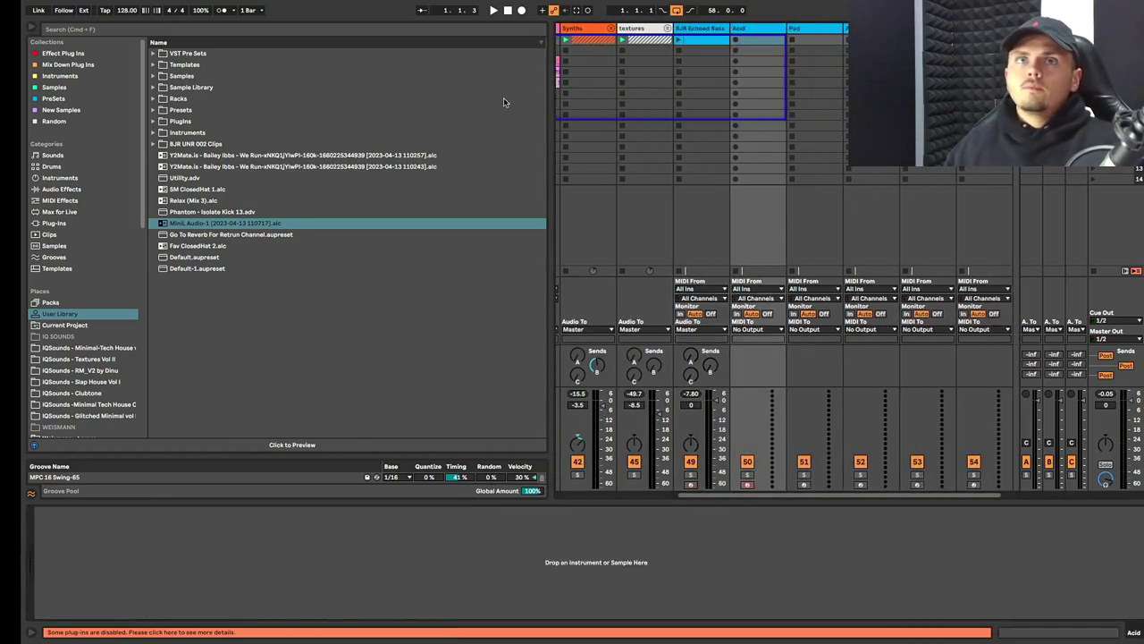
click(60, 77)
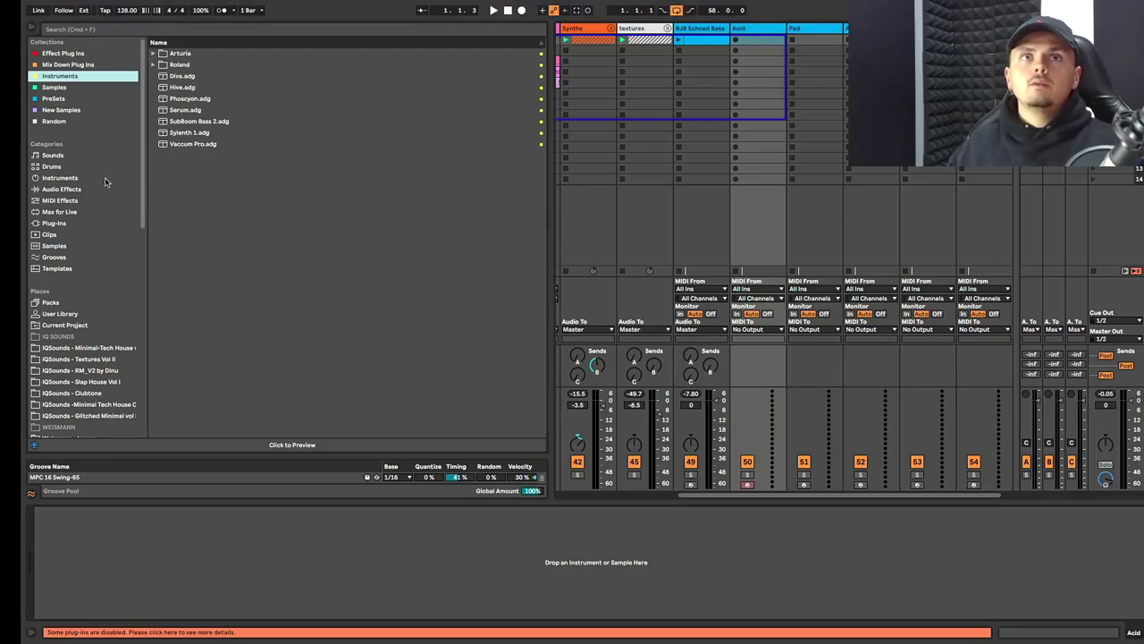
click(153, 65)
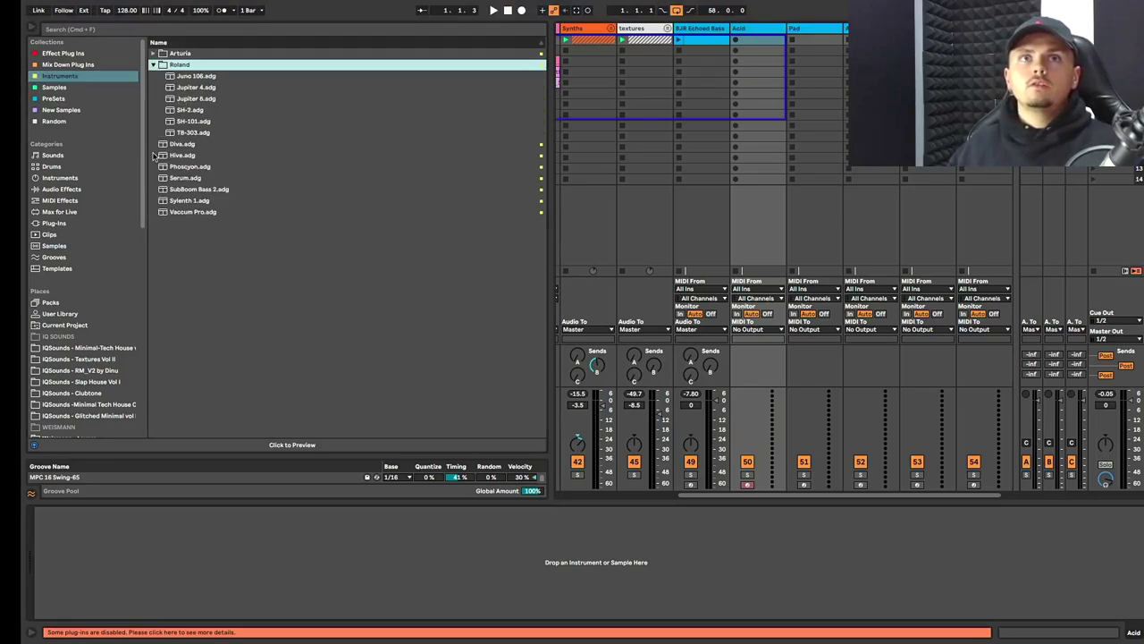
click(190, 132)
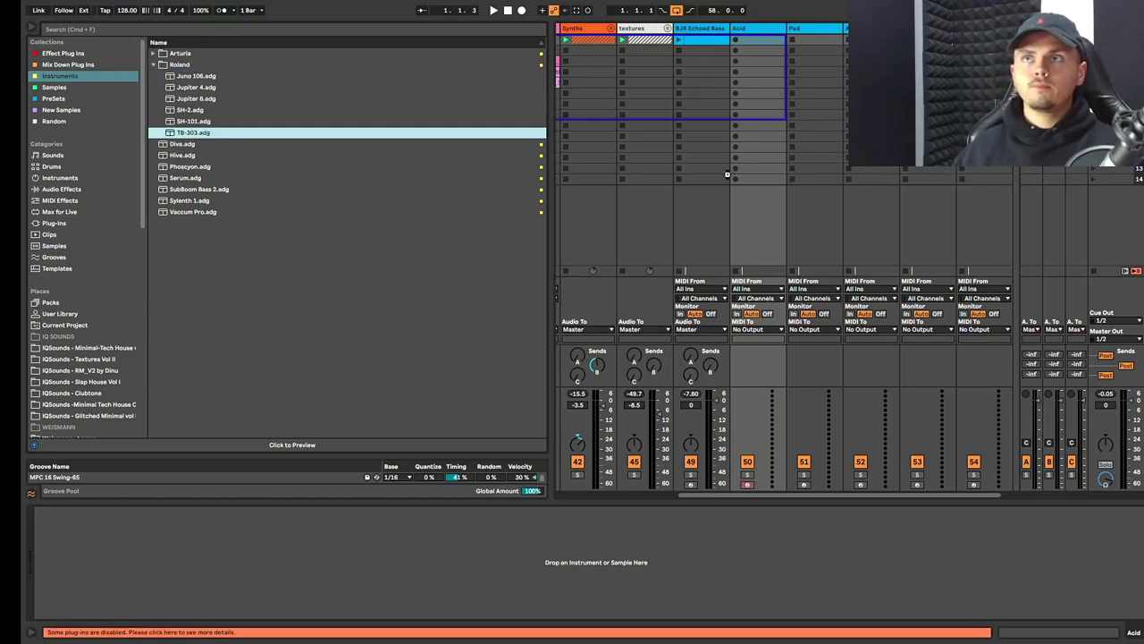
drag(727, 174, 735, 174)
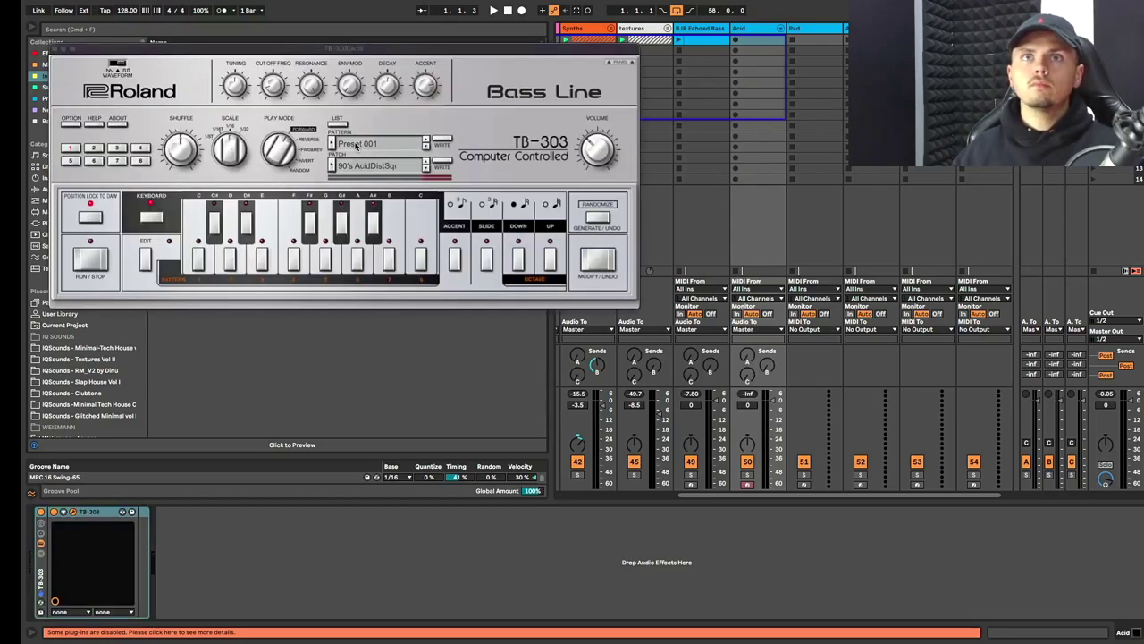
Set the TB-303 to empty pattern 47 from Rob-Acid-TB-303 and the Acid Clean Saw patch.
click(377, 144)
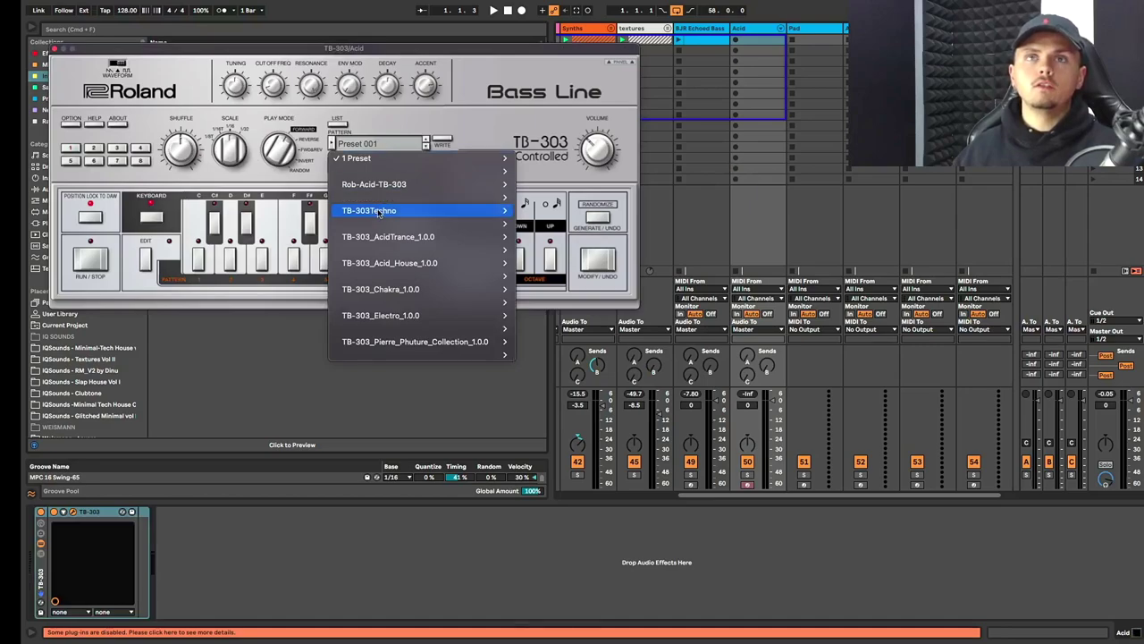
mouse_move(390, 211)
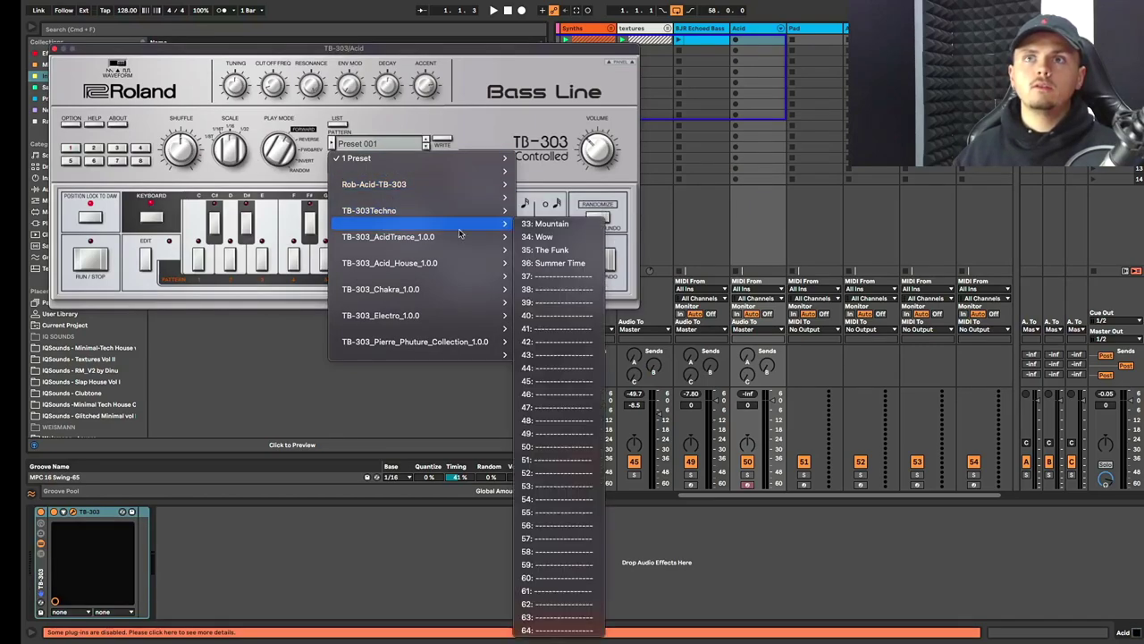
click(552, 276)
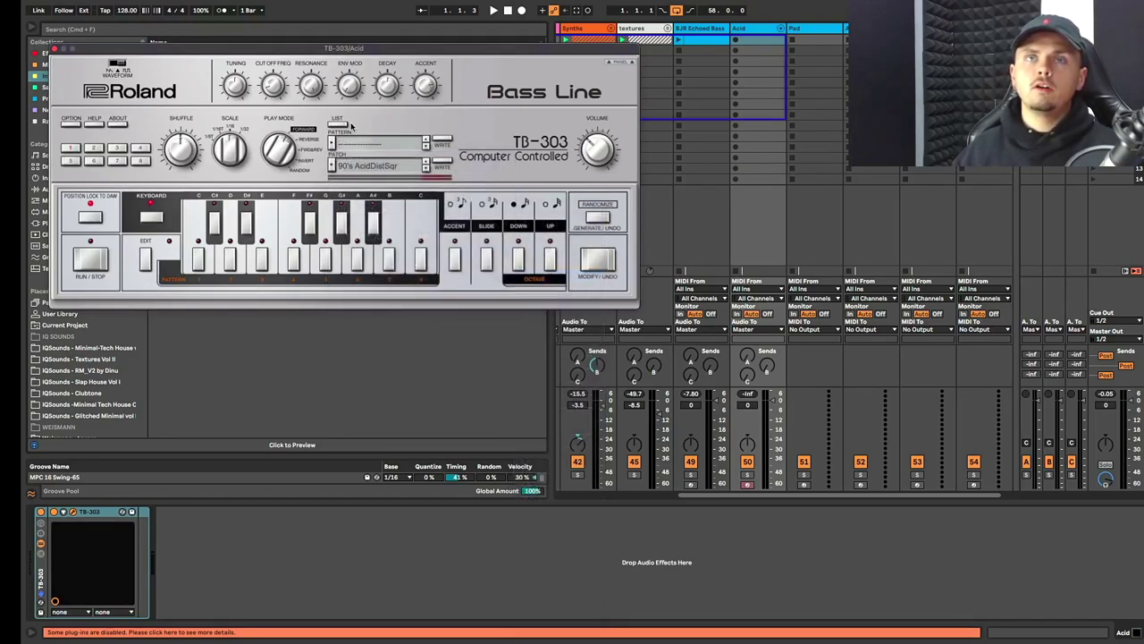
click(367, 145)
mouse_move(375, 159)
click(544, 176)
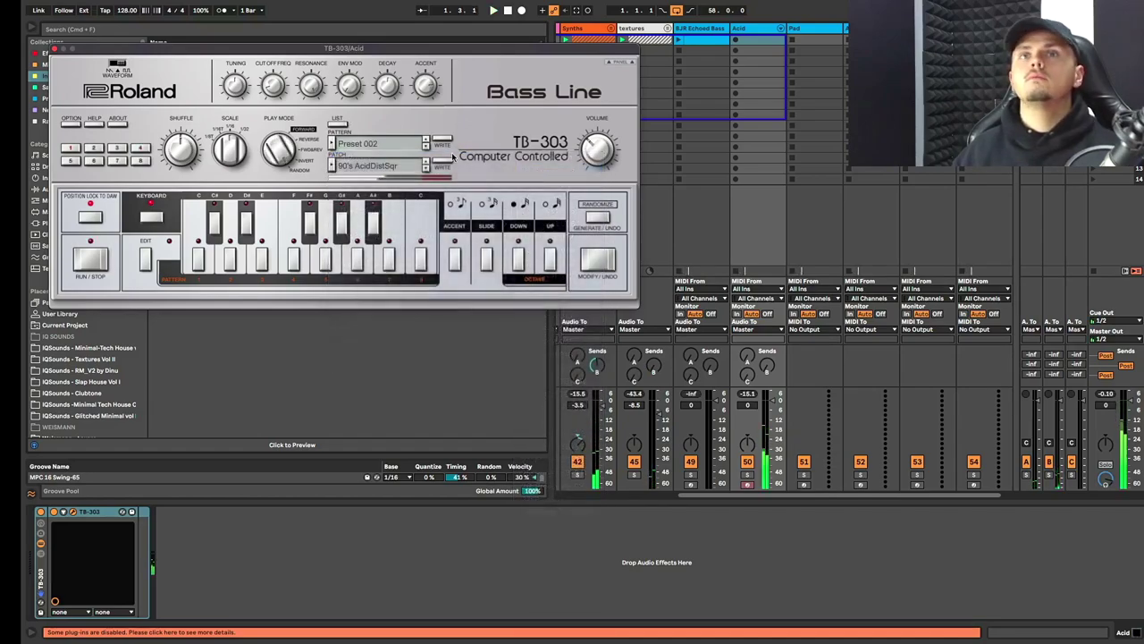
click(369, 145)
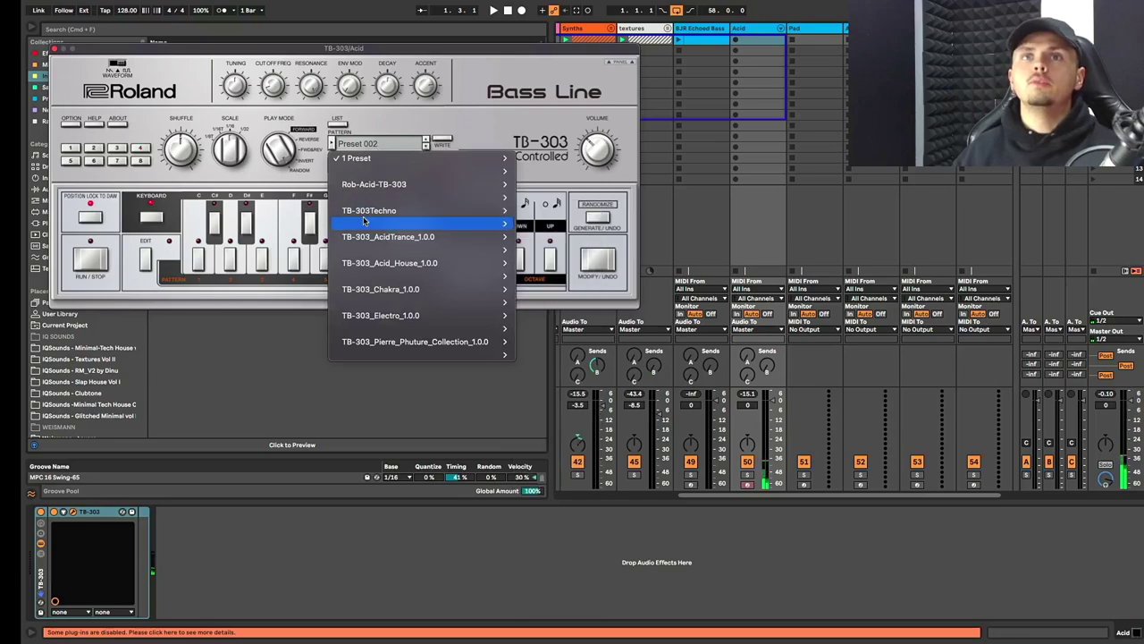
mouse_move(401, 189)
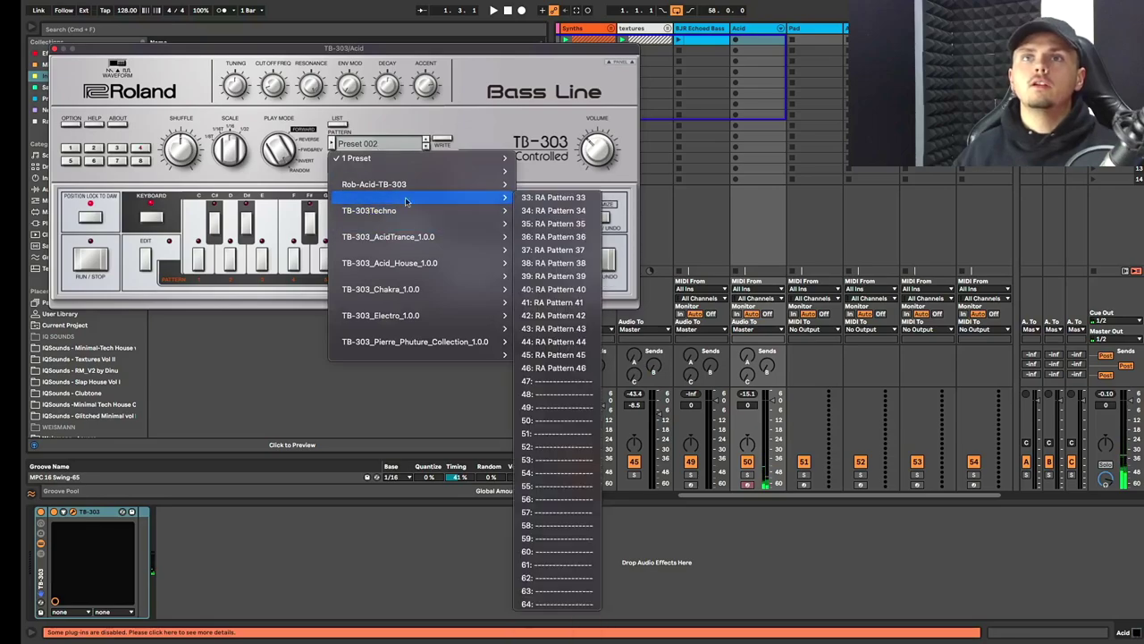
click(549, 391)
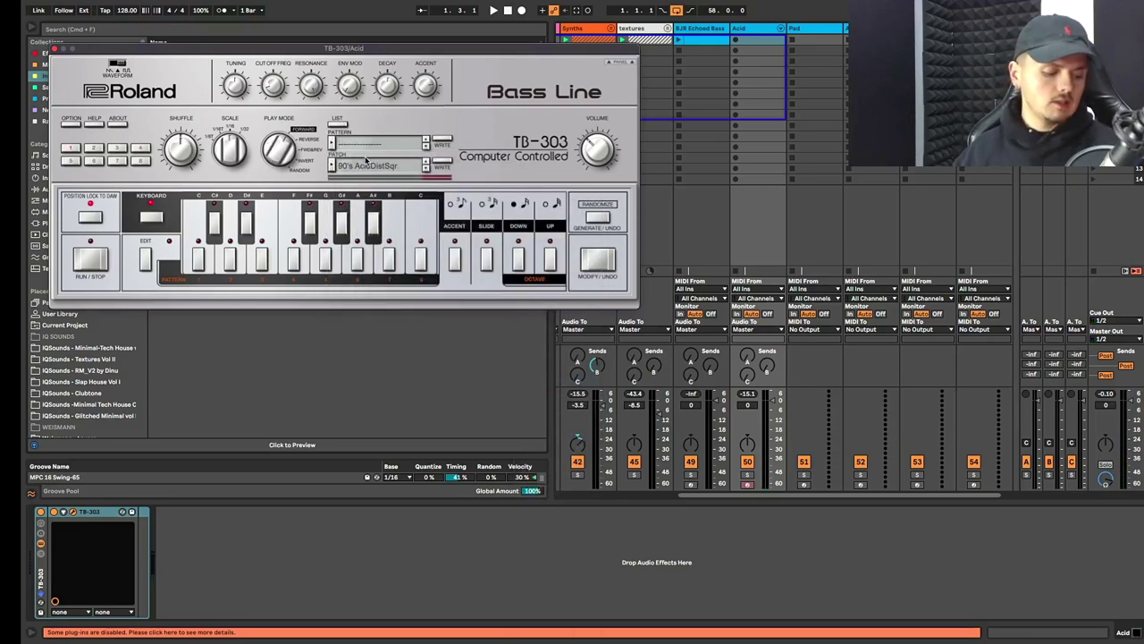
click(425, 169)
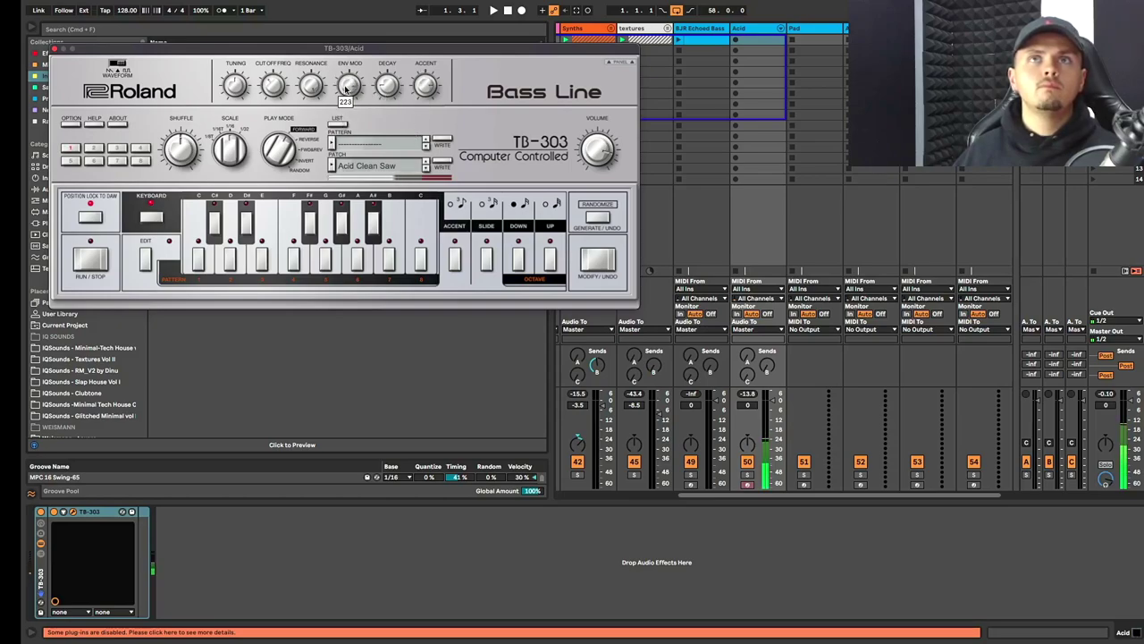
Turn the TB-303's ENV MOD knob up to its maximum of 255.
drag(347, 87, 347, 79)
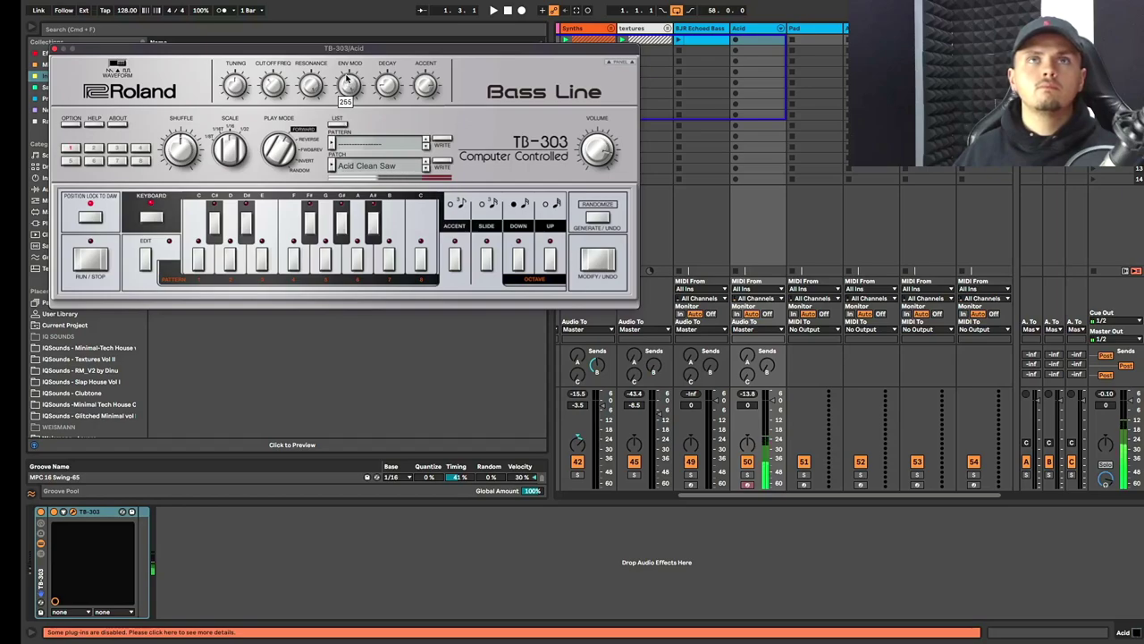
Sketch a short A0 note at 1.2.4 with velocity 35, then delete both A0 notes.
key(shift+Tab)
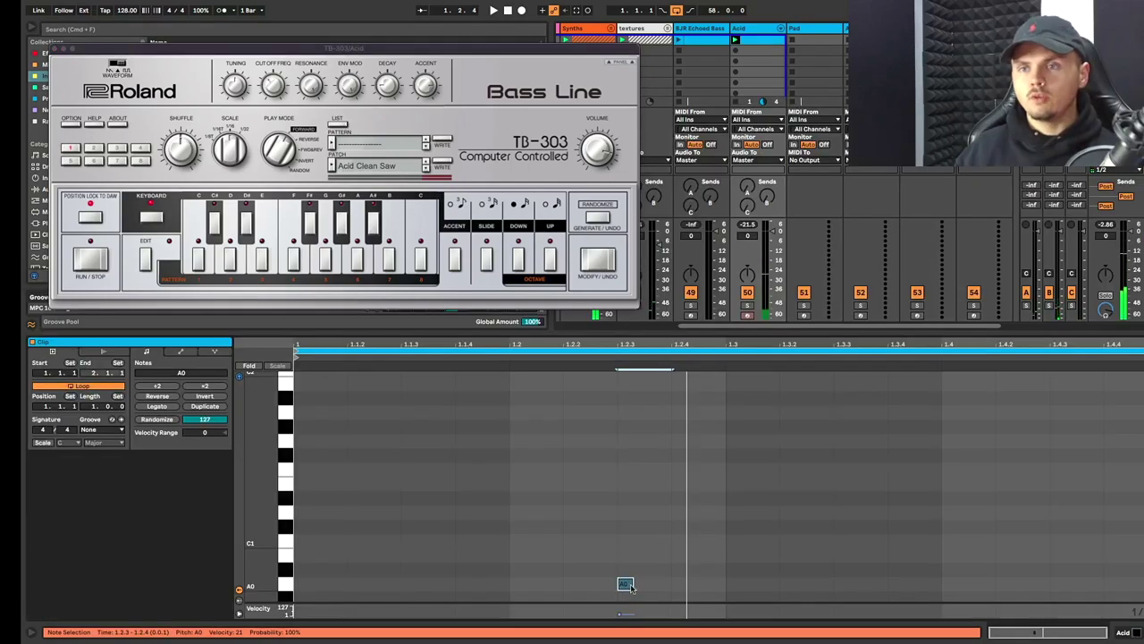
double_click(684, 586)
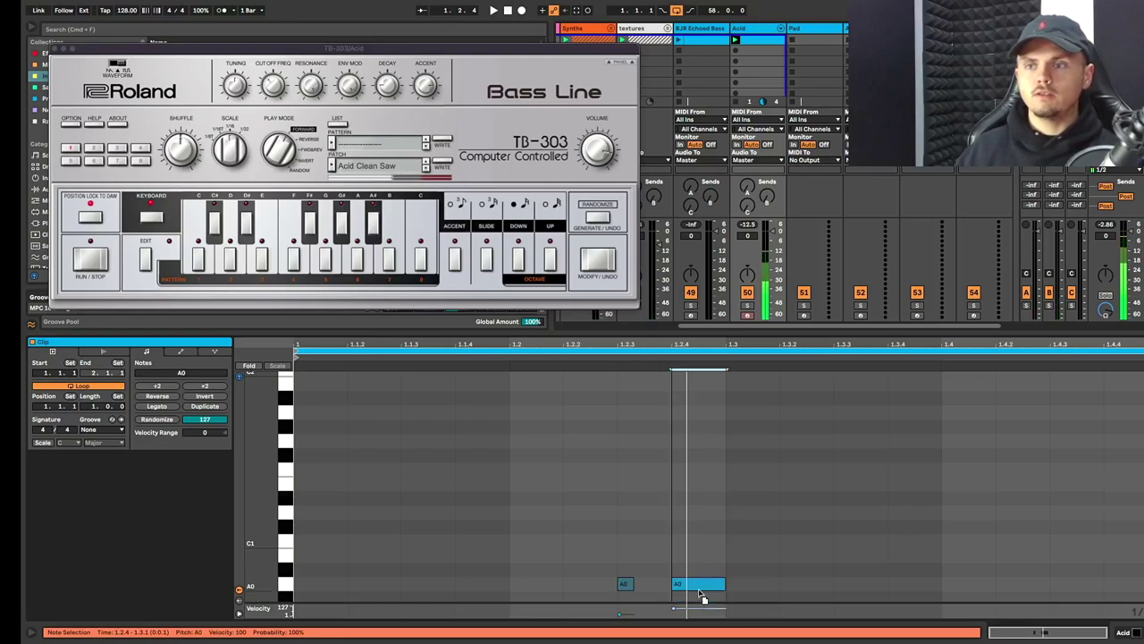
drag(729, 586, 676, 585)
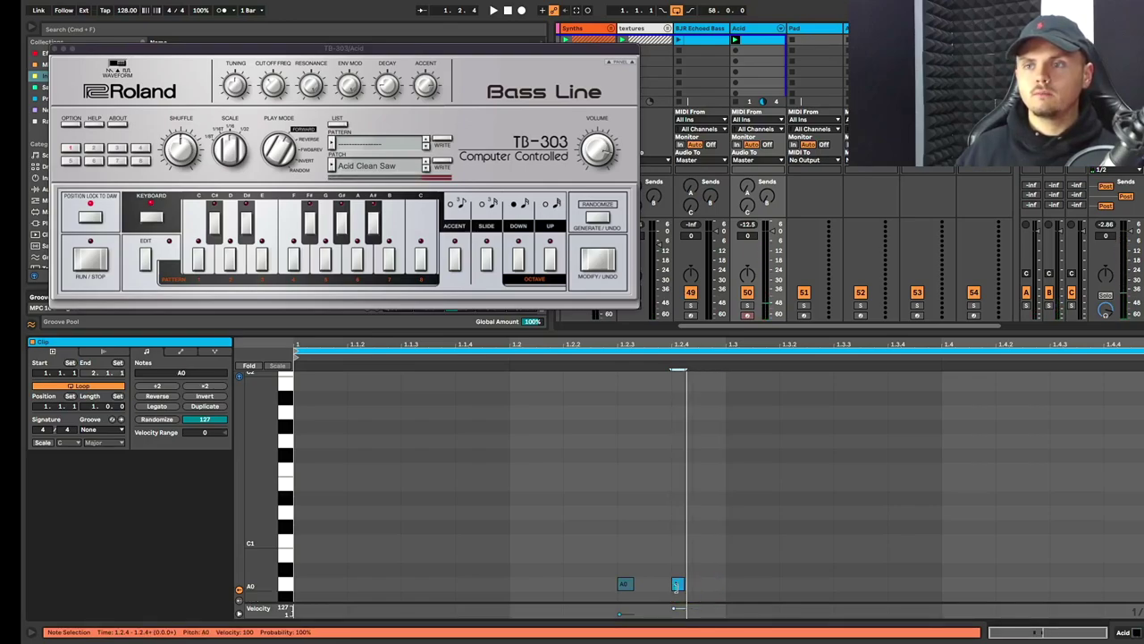
key(space)
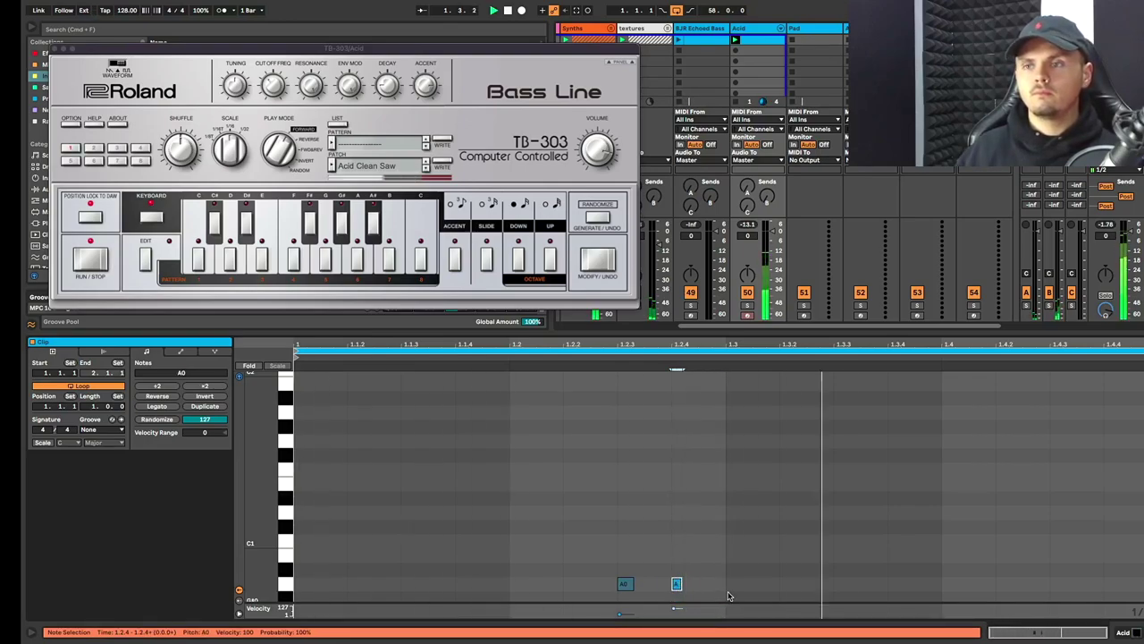
drag(677, 609, 677, 615)
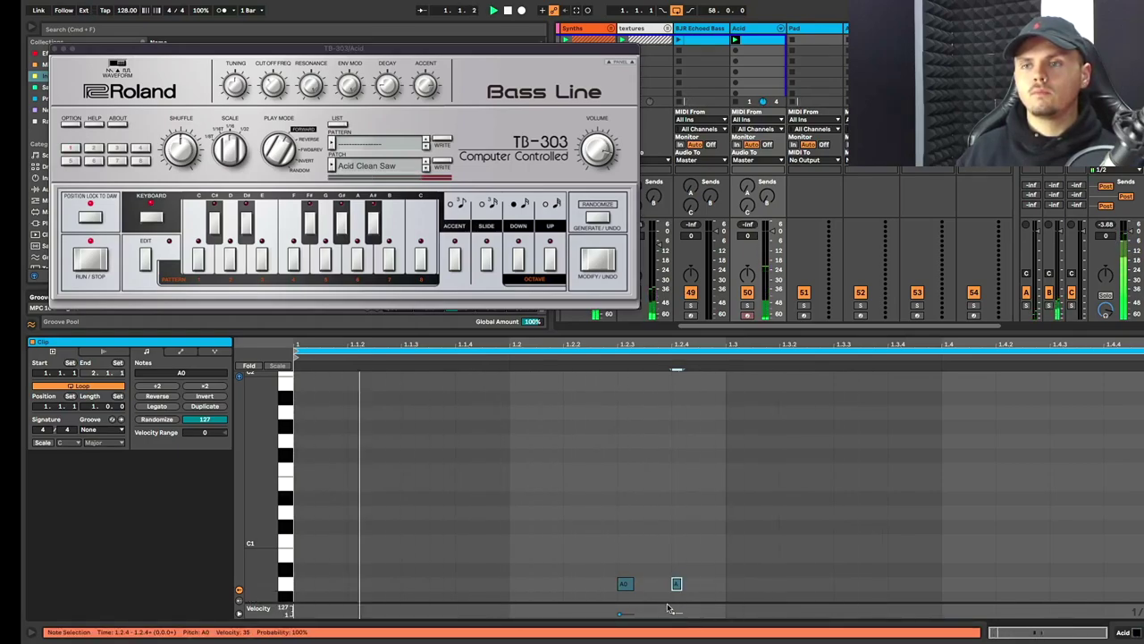
drag(608, 594, 849, 569)
key(Delete)
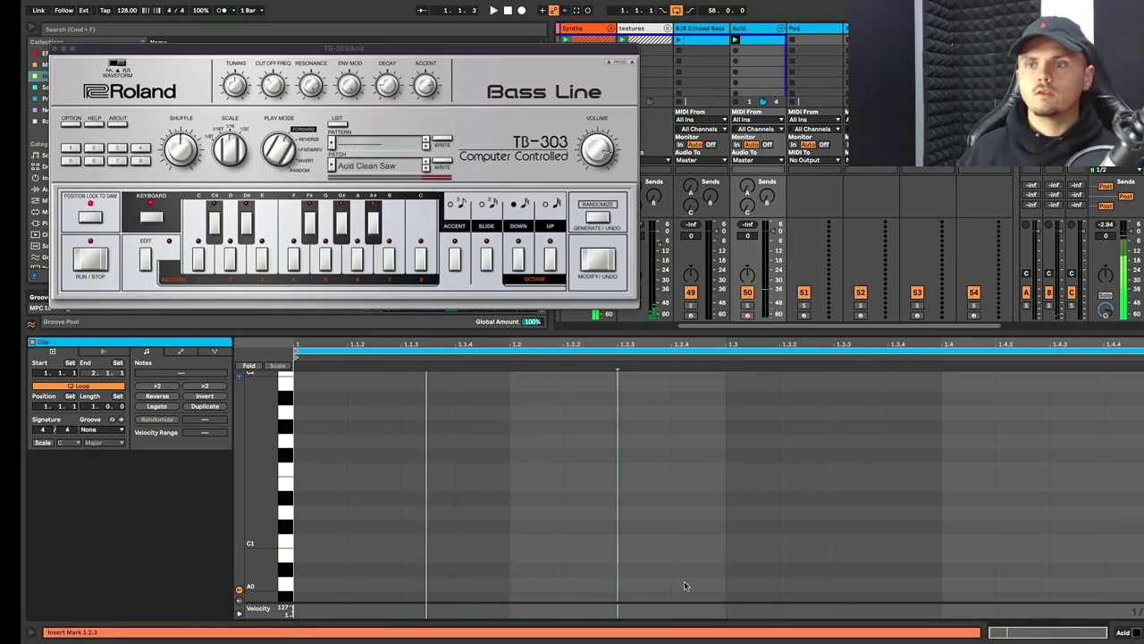
Draw a one-step A0 note at 1.2.3 with velocity 24, duplicate it twice, and lengthen all three.
double_click(649, 570)
key(Down)
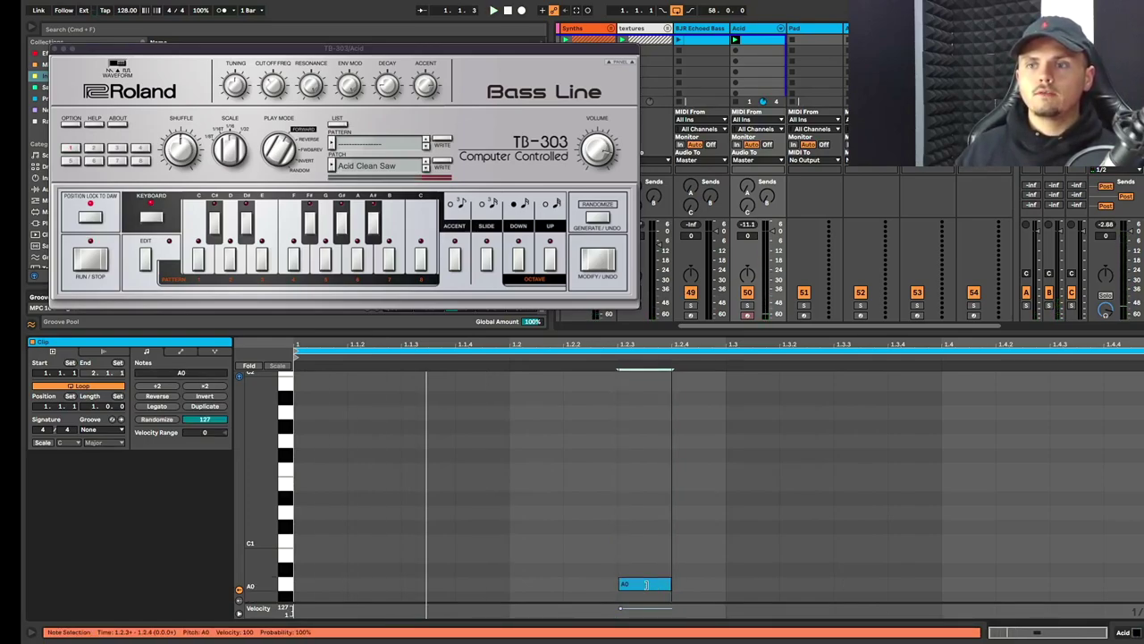
drag(671, 584, 628, 597)
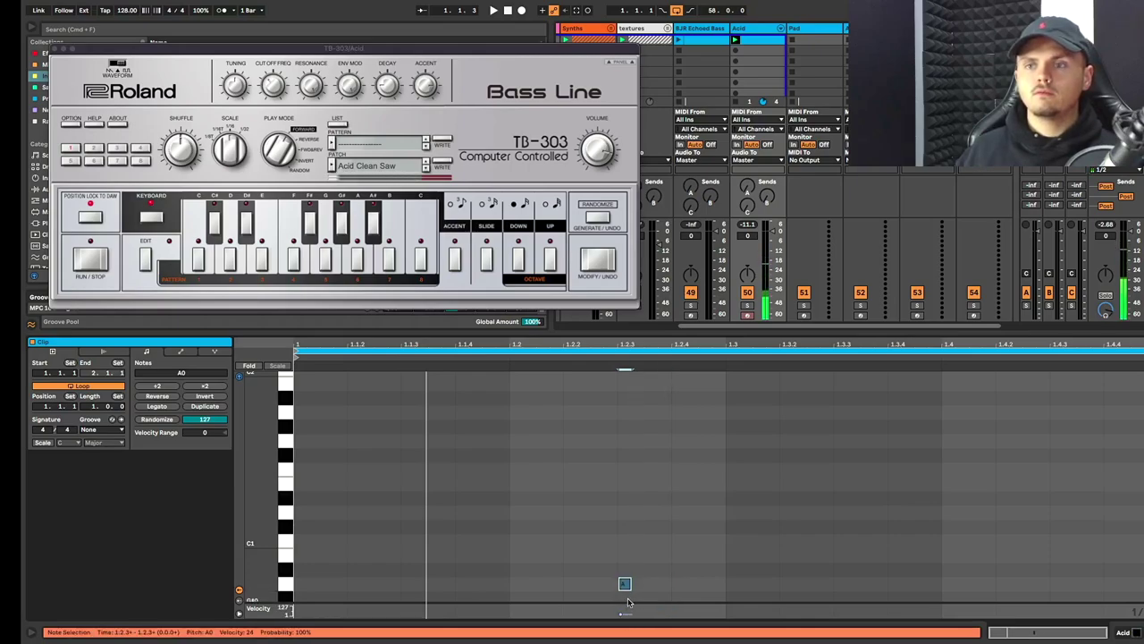
key(space)
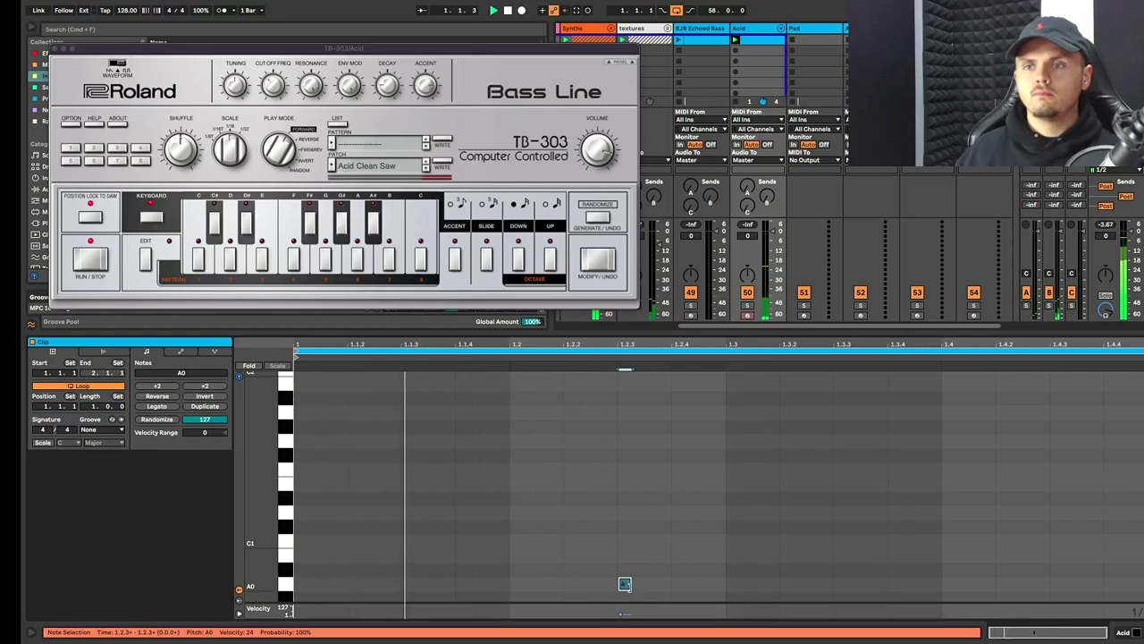
key(shift+Right)
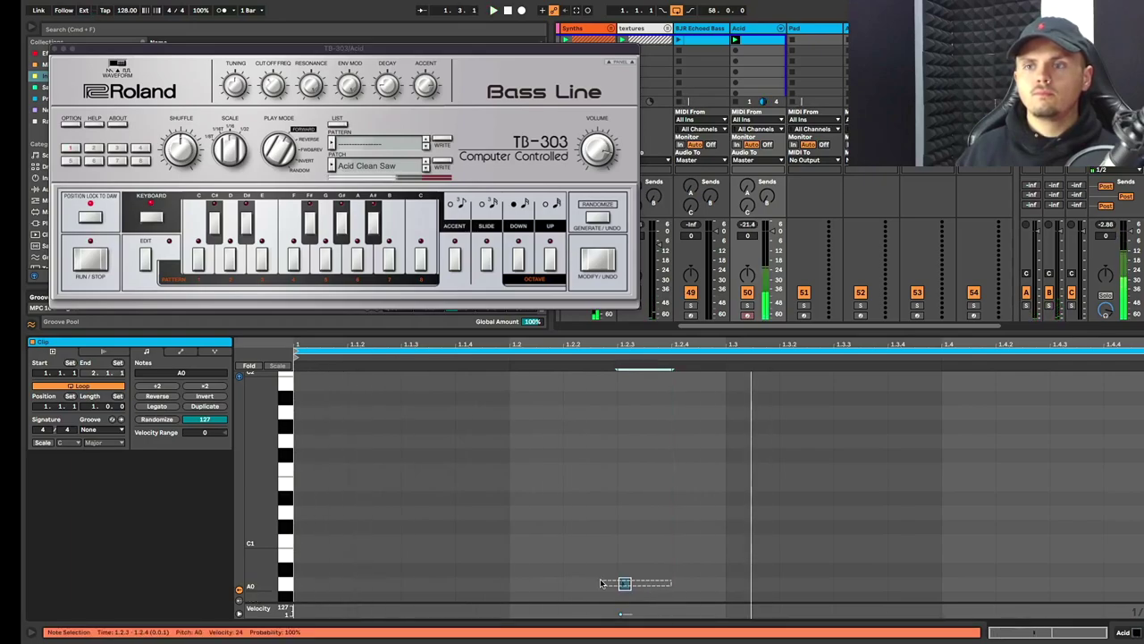
key(ctrl+d)
key(ctrl+d)
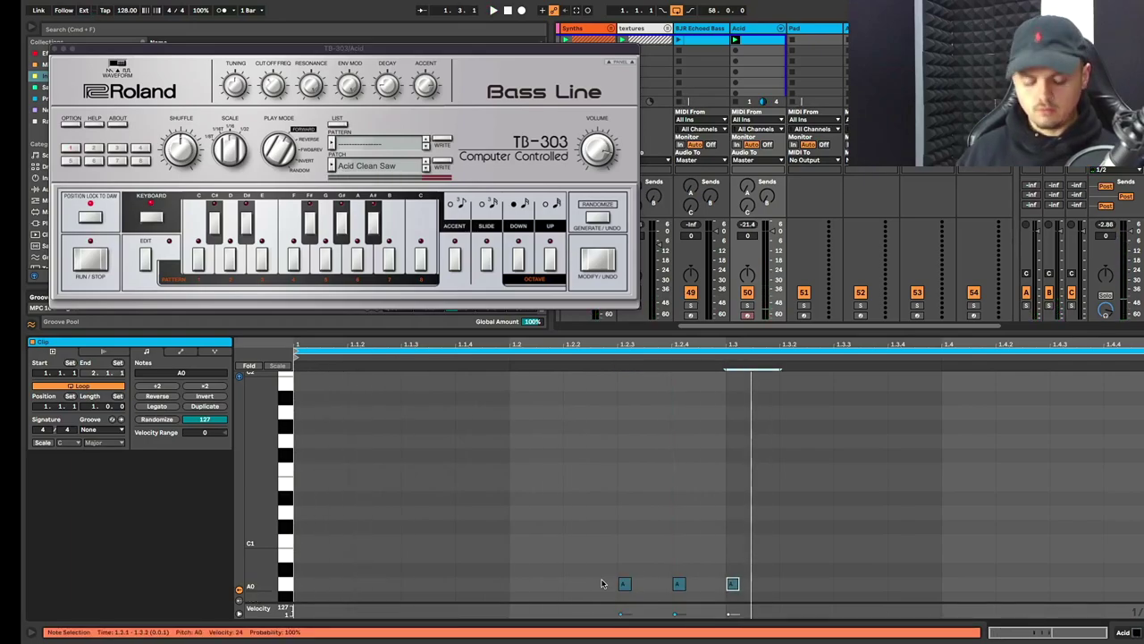
key(ctrl+a)
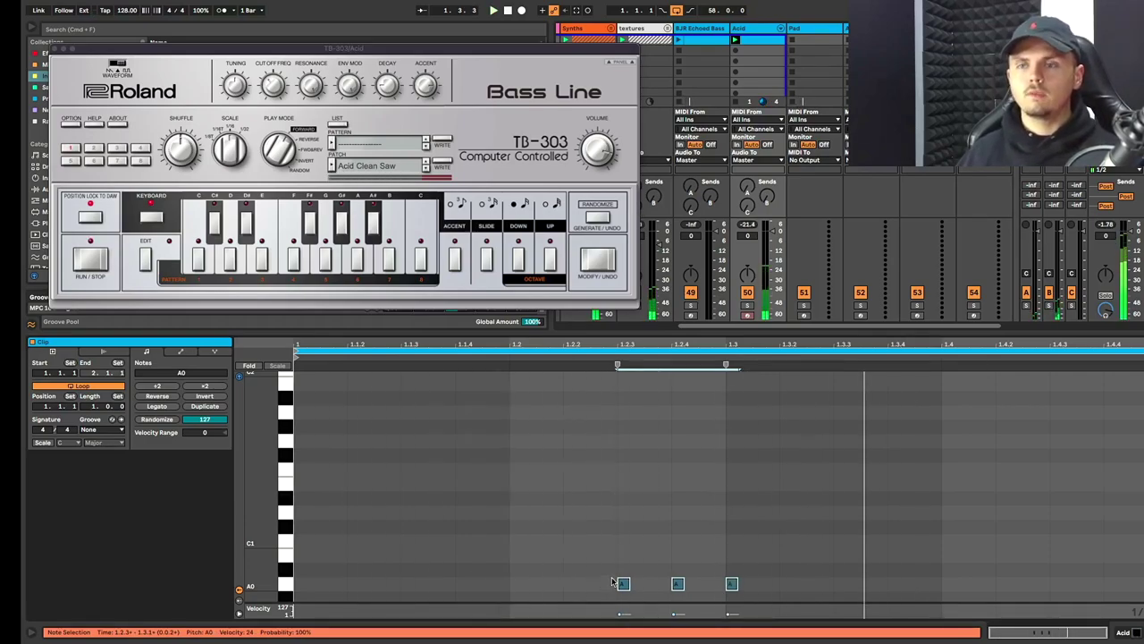
drag(629, 584, 639, 583)
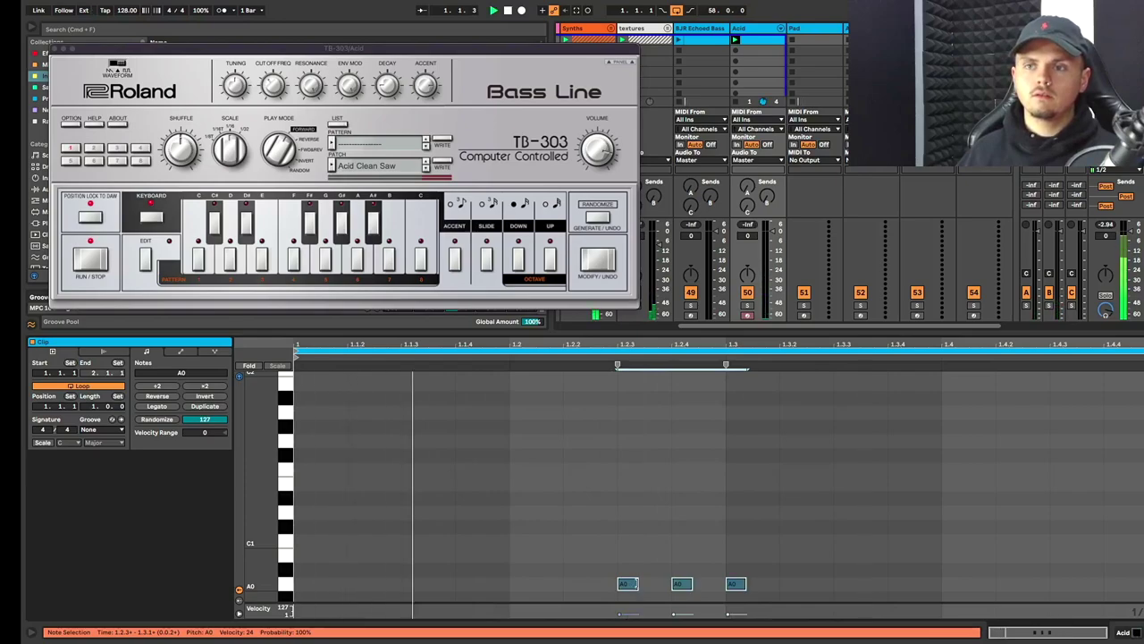
Add an A0 note at 1.3.3, delete all four A0 notes, and remove the Acid clip.
double_click(847, 585)
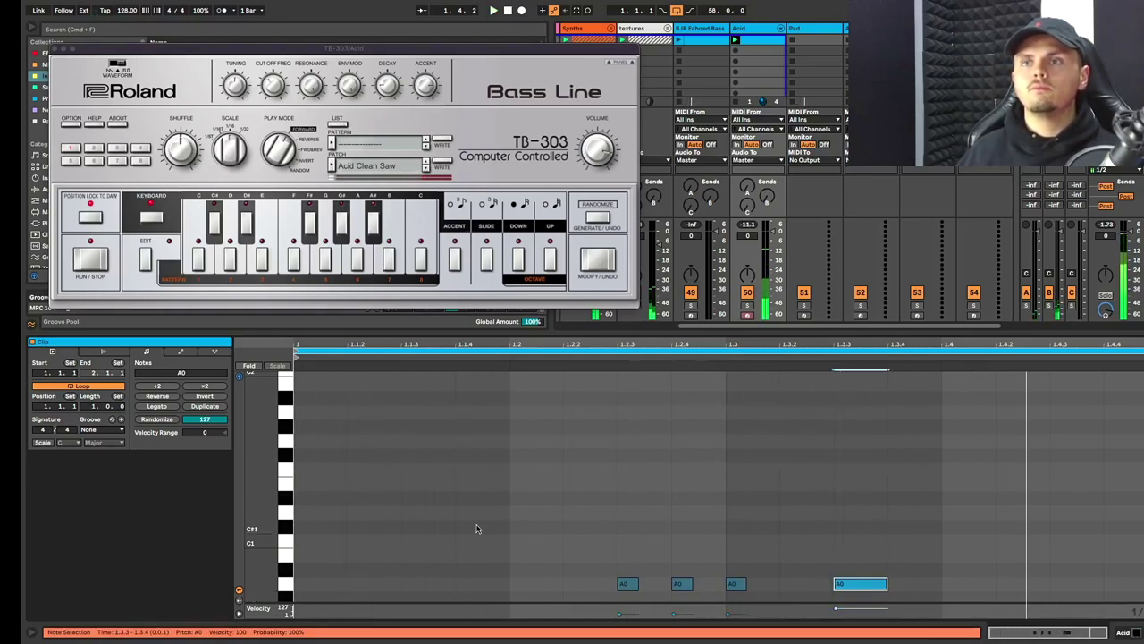
drag(436, 541, 933, 603)
key(Delete)
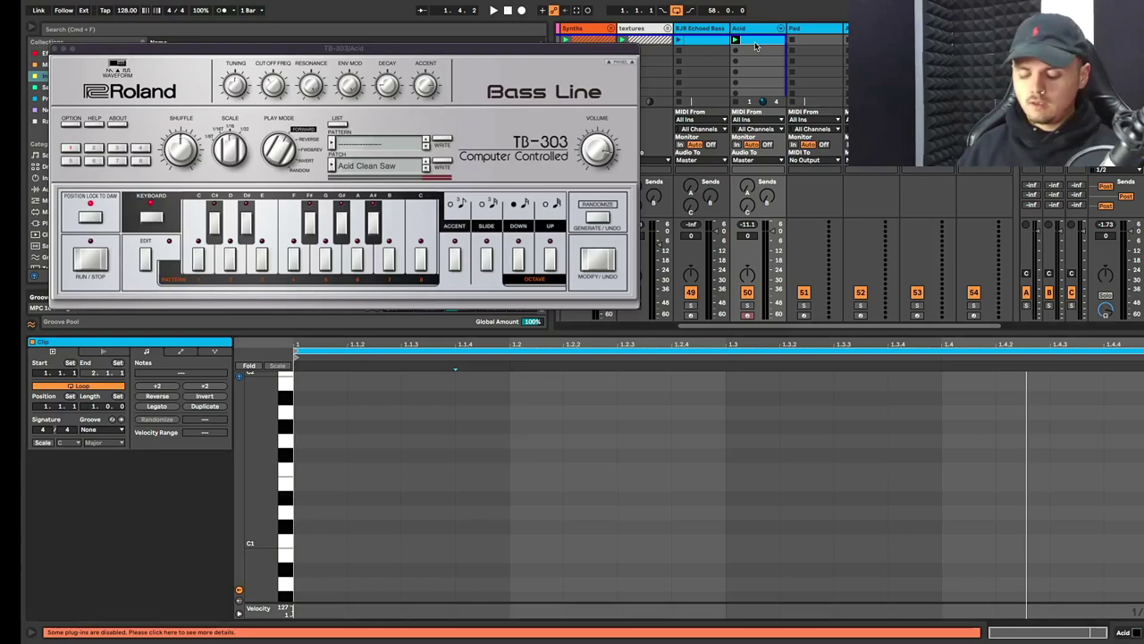
key(Delete)
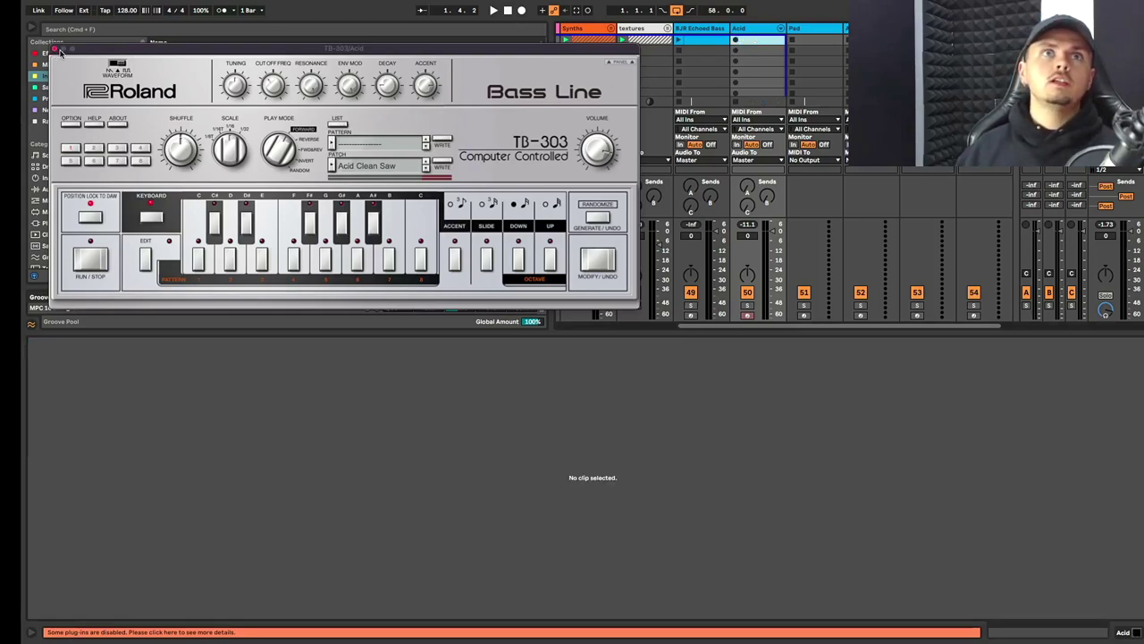
Close the TB-303 window and load Analog Lab V from the Arturia folder onto the Pad track.
click(55, 54)
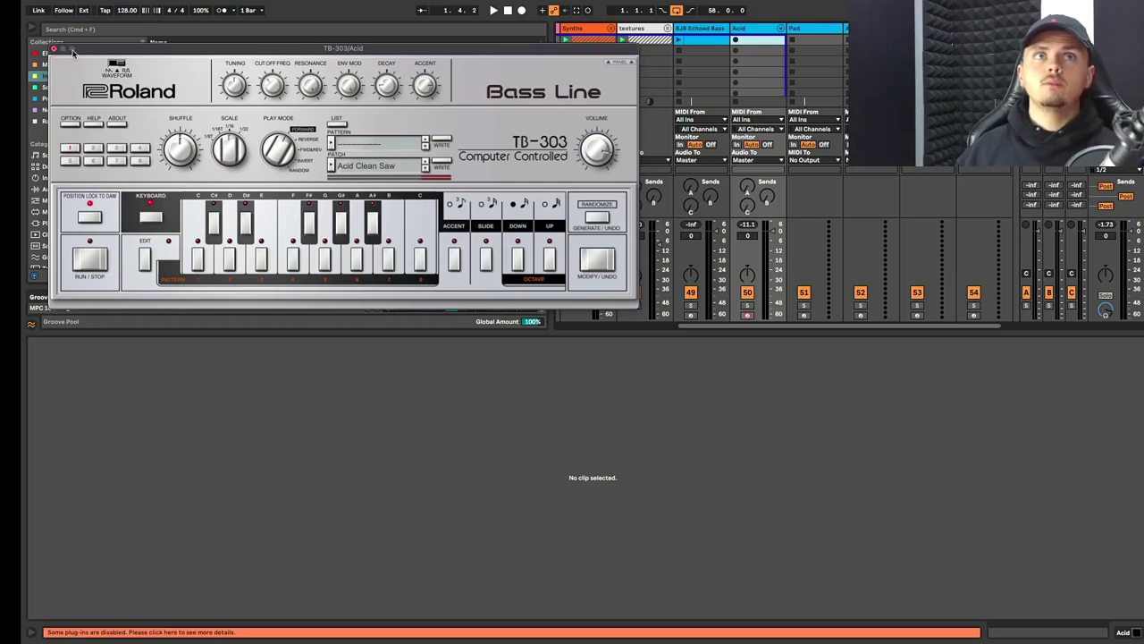
key(super+w)
click(808, 29)
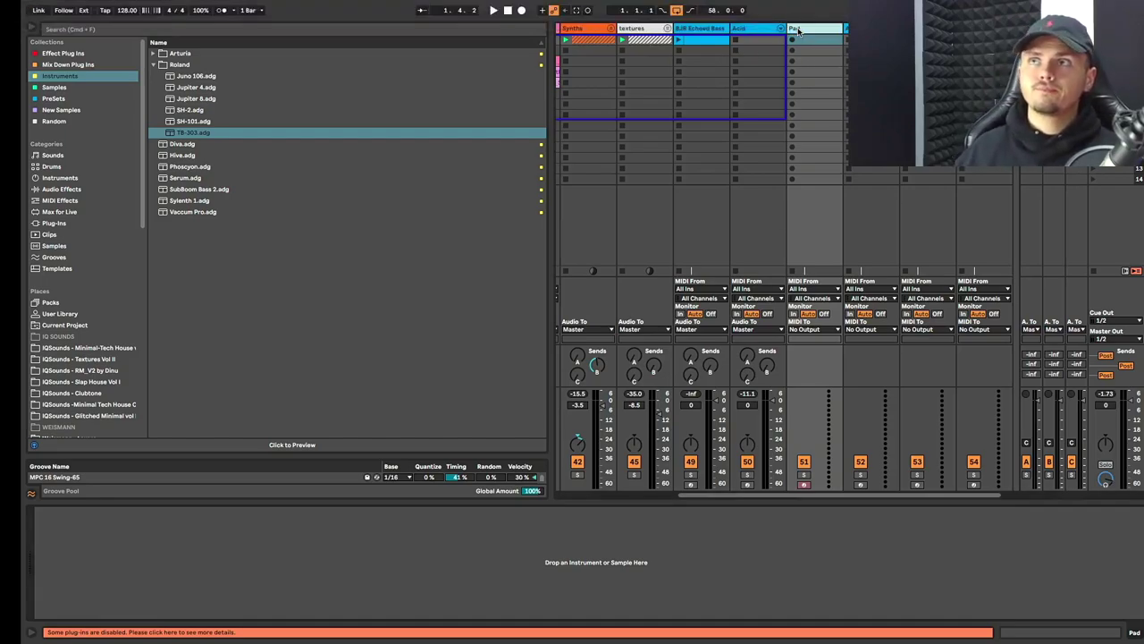
click(154, 64)
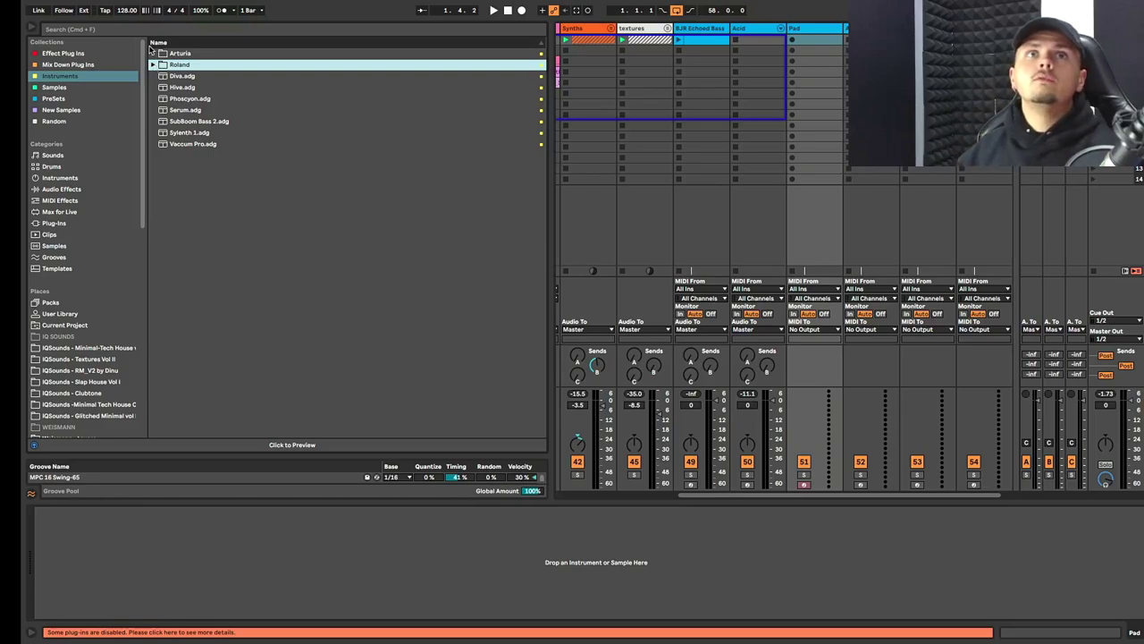
click(152, 53)
click(198, 65)
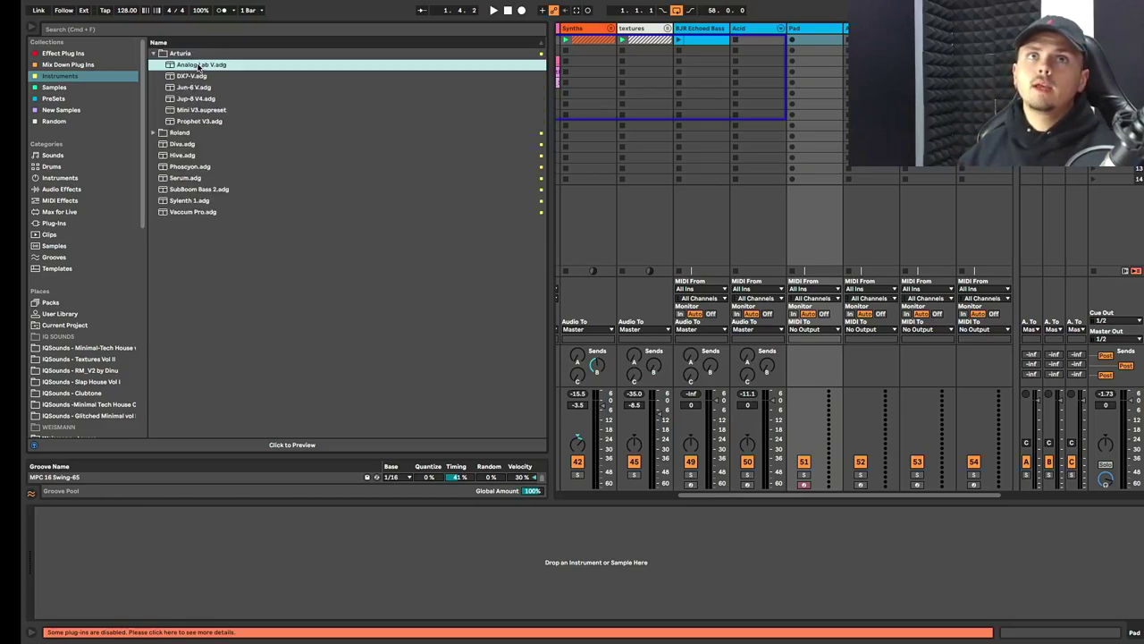
click(800, 106)
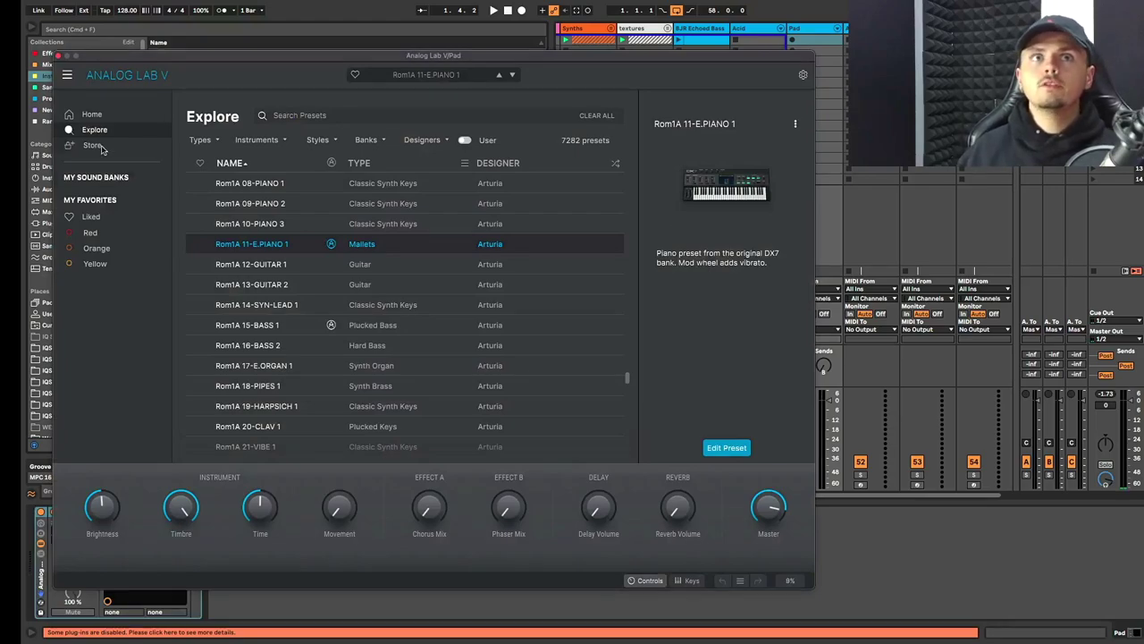
Browse Analog Lab V's home page, liked presets list and Arturia sound store.
click(93, 116)
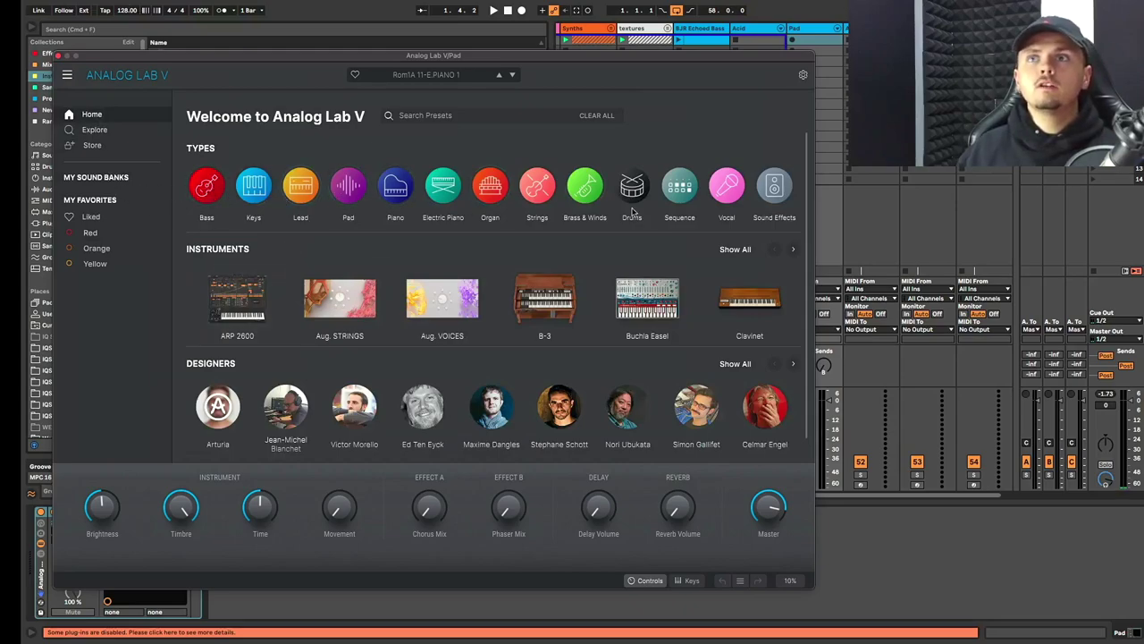
scroll(666, 343, down, 1)
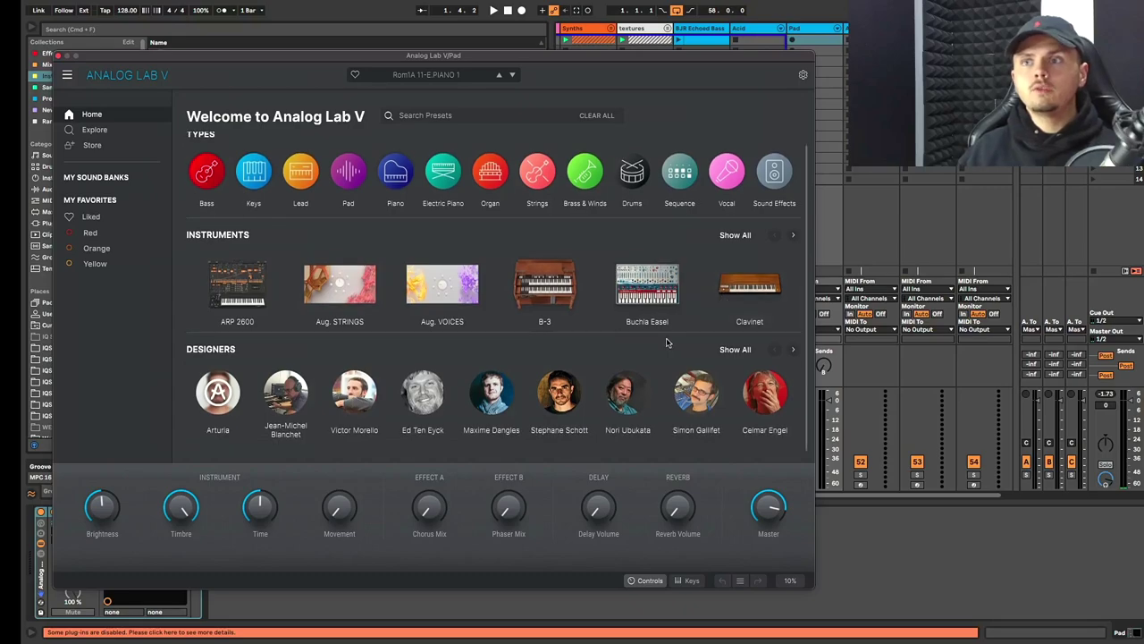
scroll(375, 363, down, 1)
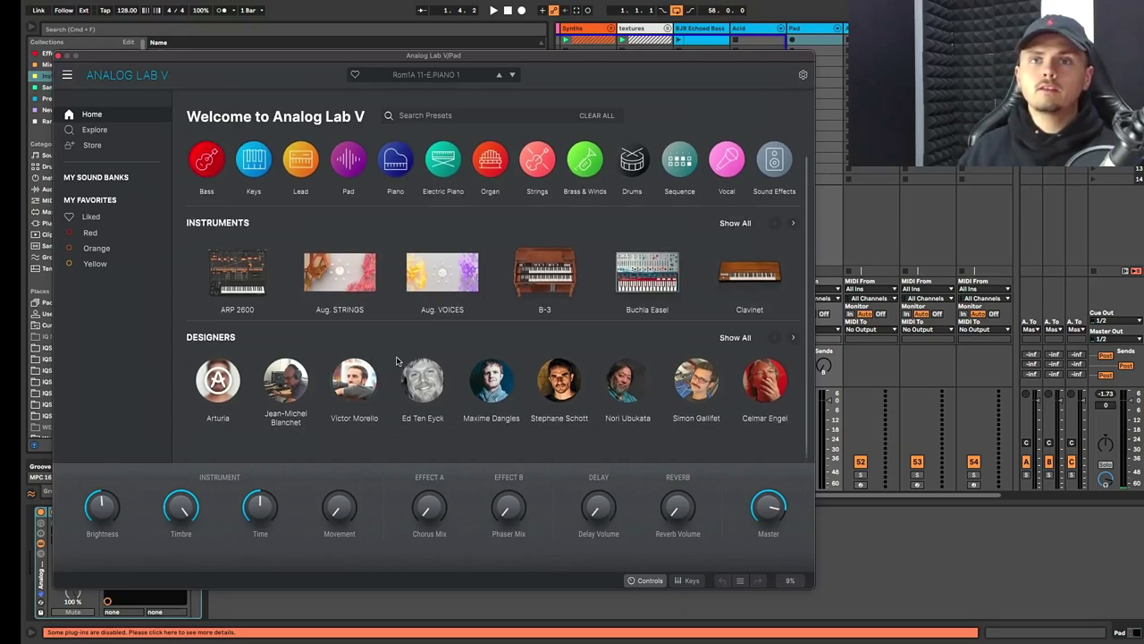
click(90, 218)
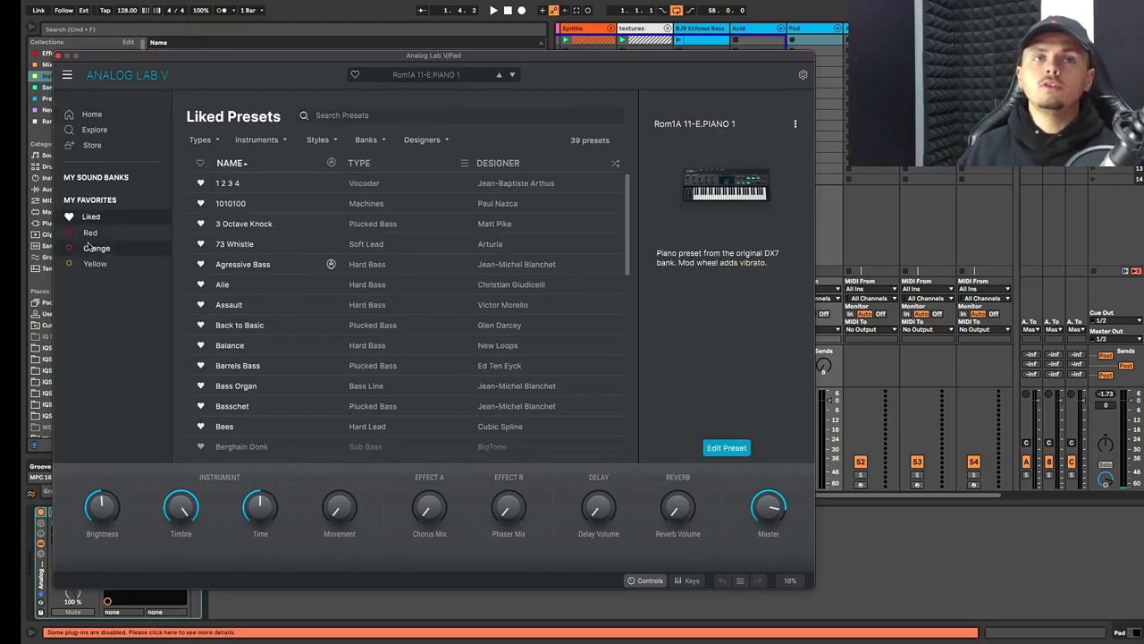
click(89, 146)
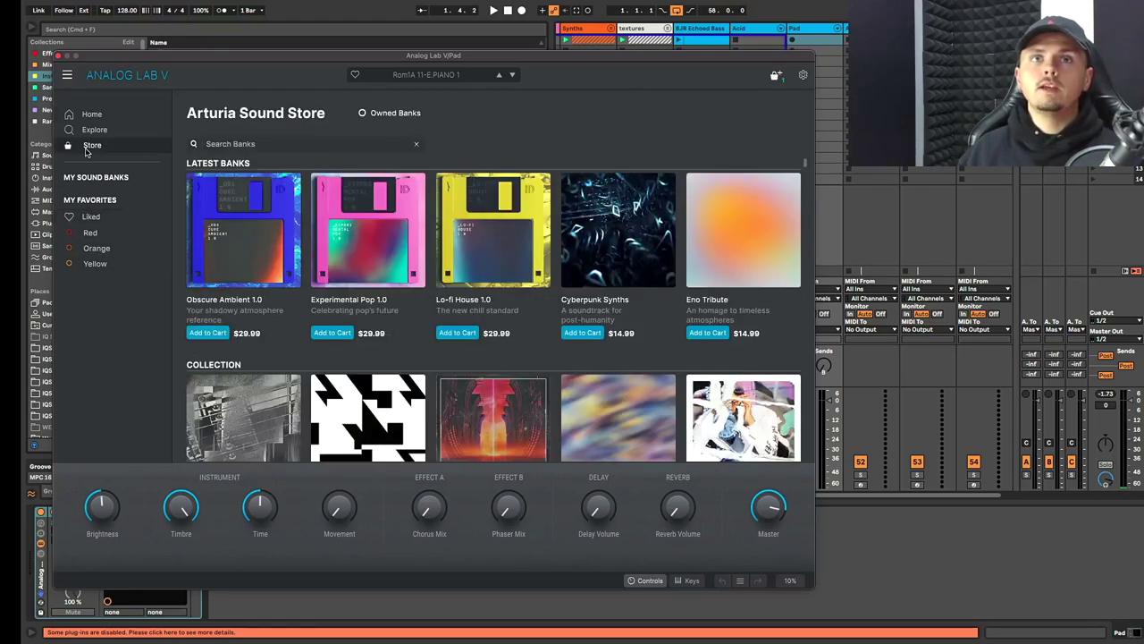
scroll(375, 233, down, 2)
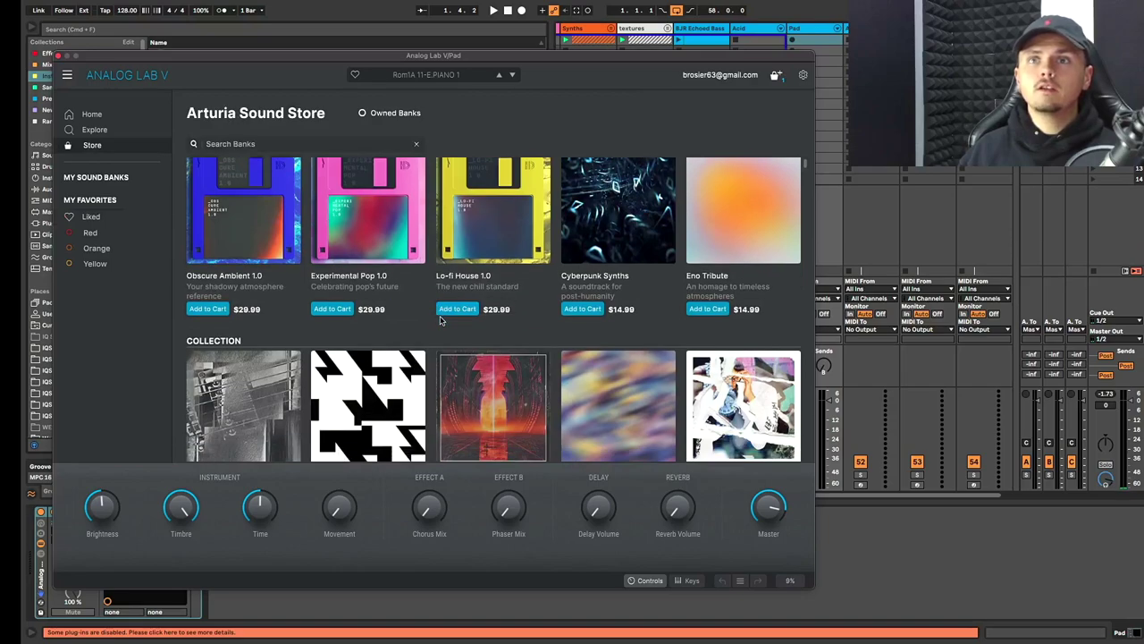
scroll(444, 318, down, 5)
scroll(487, 340, up, 8)
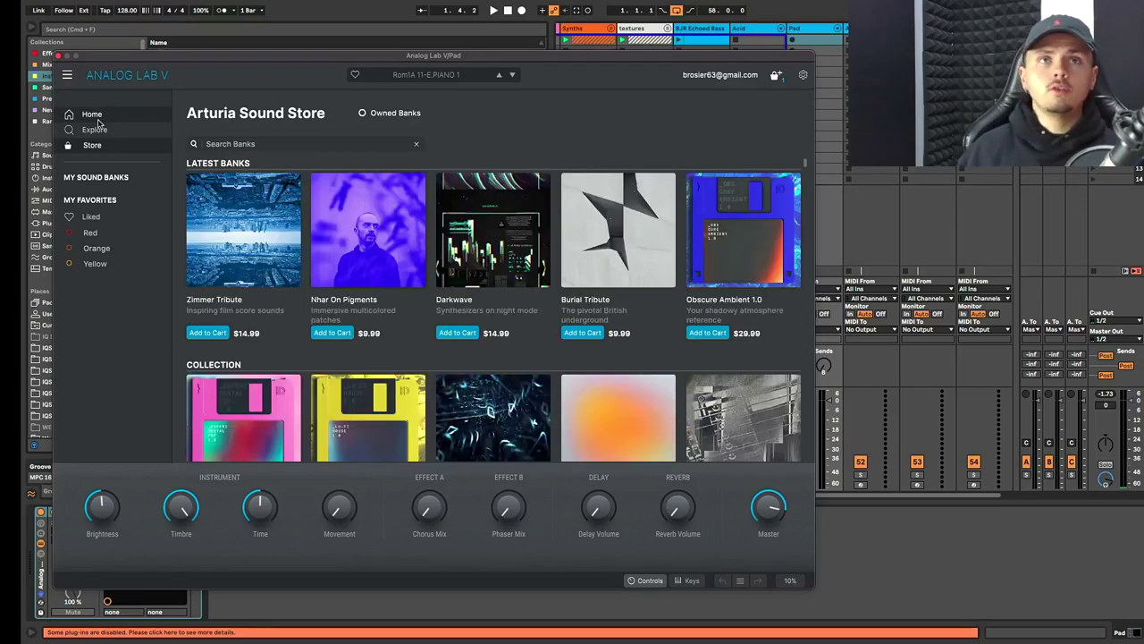
Return to the welcome page and filter presets to Bass, loading 2 OSC Bass.
click(96, 119)
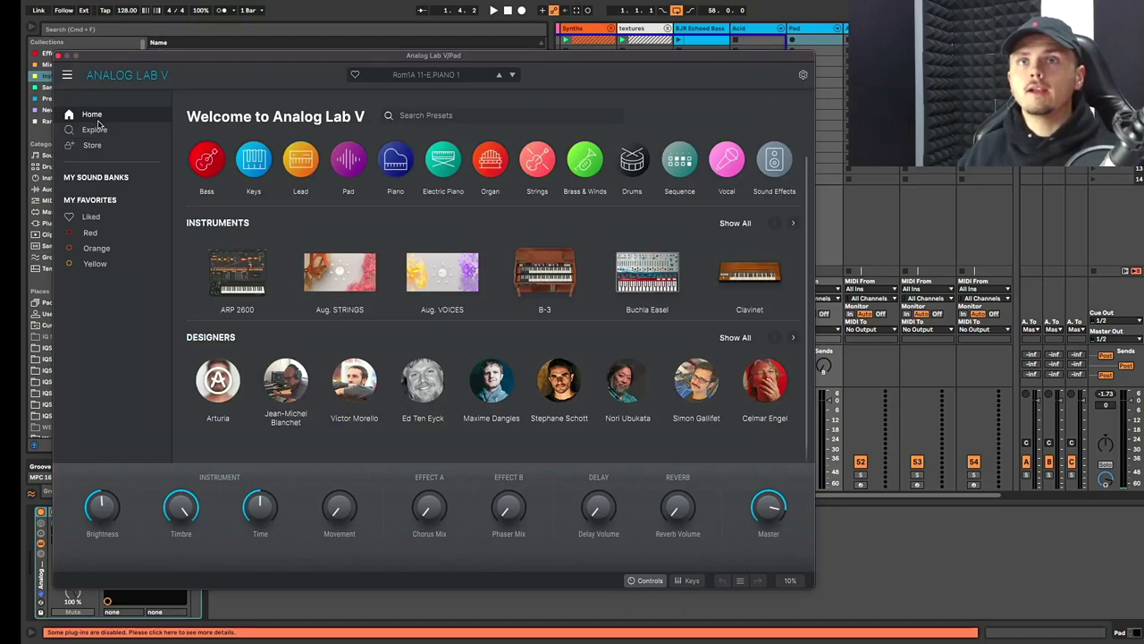
mouse_move(210, 167)
click(210, 167)
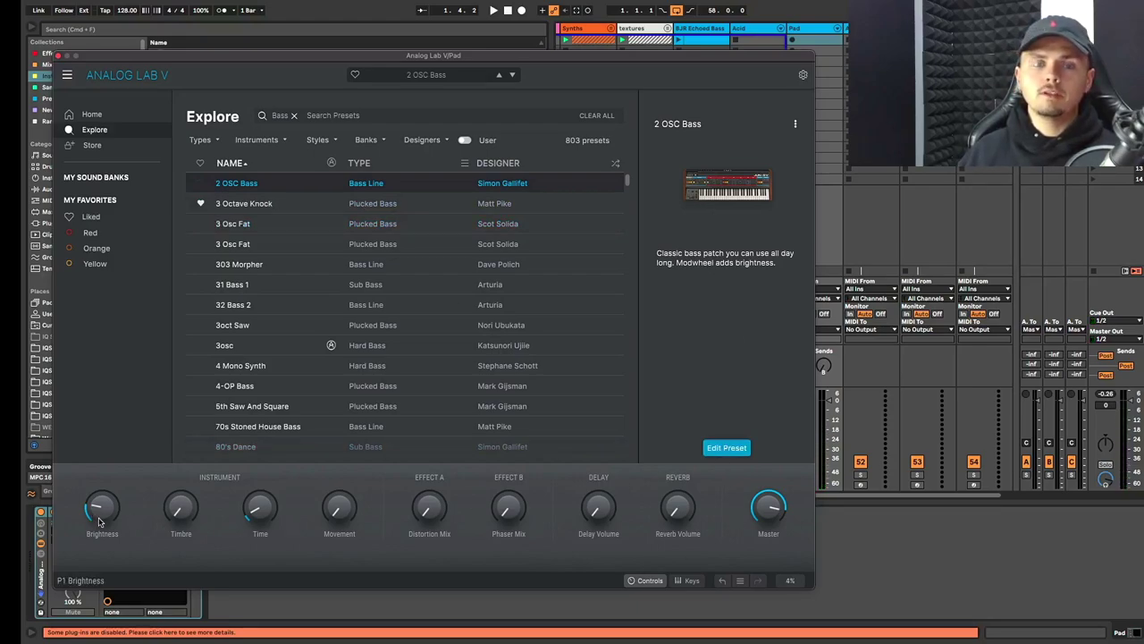
Retune the 2 OSC Bass Brightness, Time, Movement and Distortion Mix macros, then open its Jun-6 V panel.
mouse_move(100, 521)
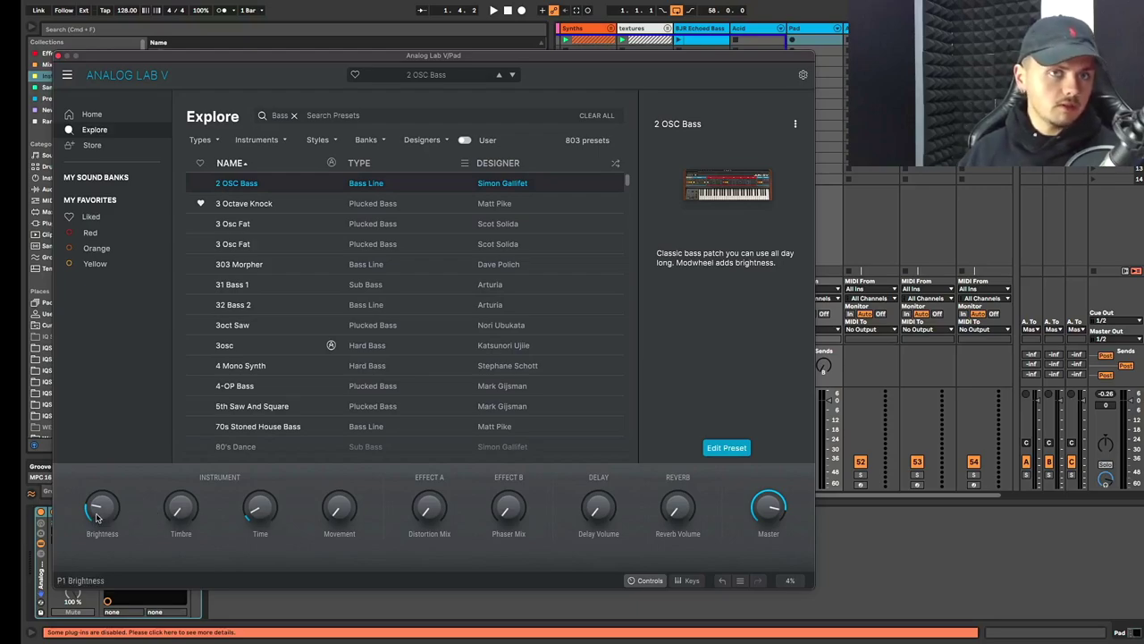
mouse_move(101, 508)
mouse_down()
mouse_move(101, 474)
mouse_move(101, 502)
mouse_up()
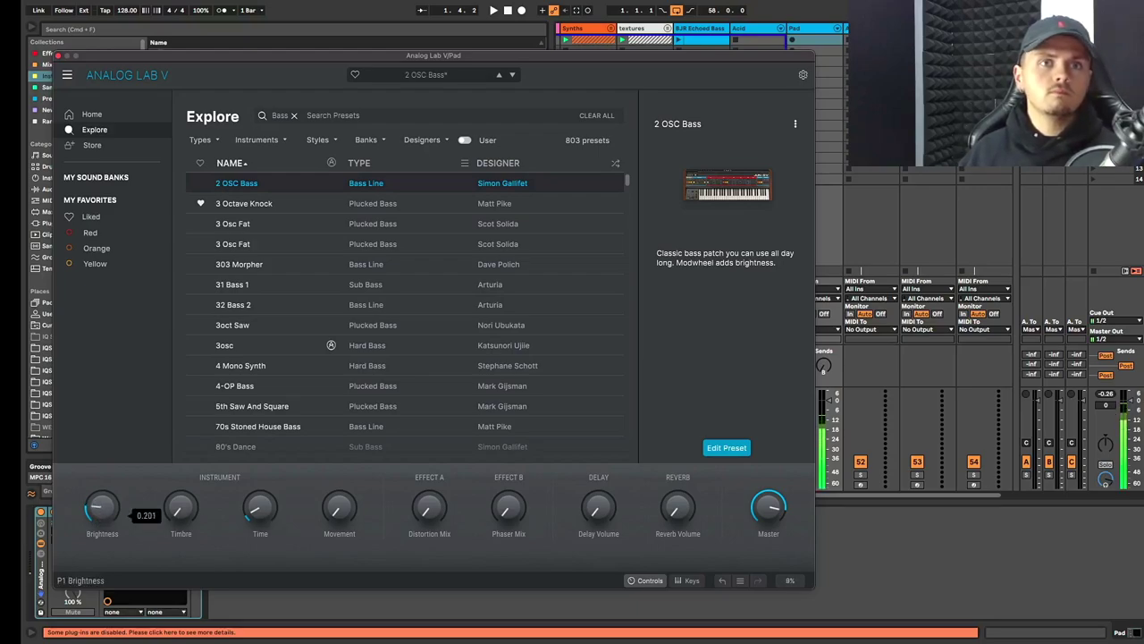
mouse_move(181, 509)
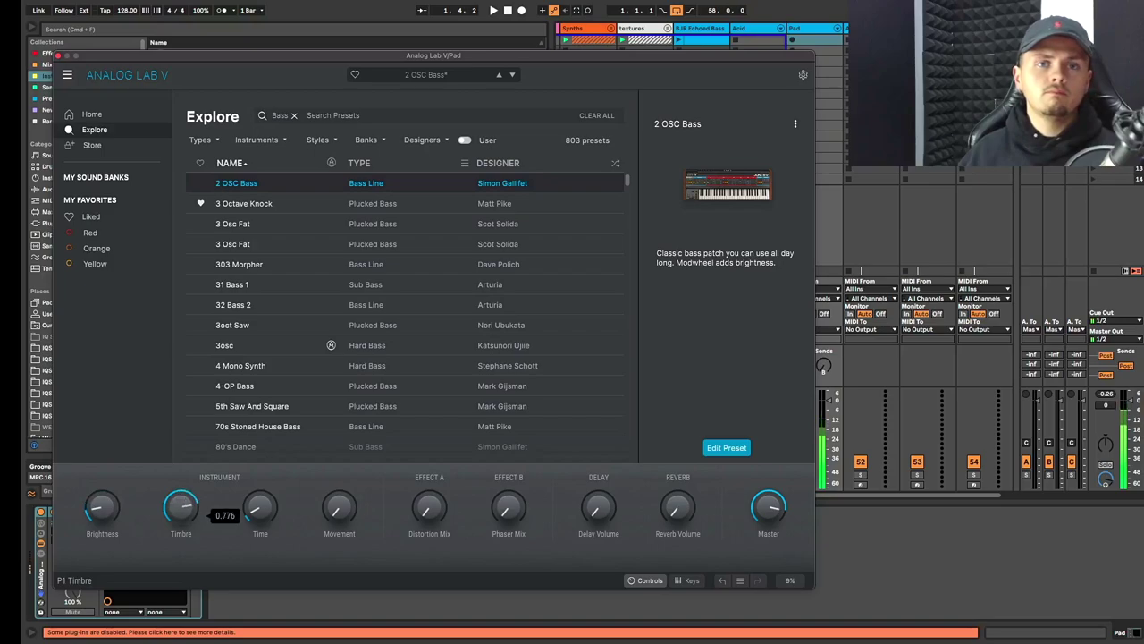
drag(101, 508, 101, 495)
drag(259, 507, 259, 493)
drag(339, 508, 349, 505)
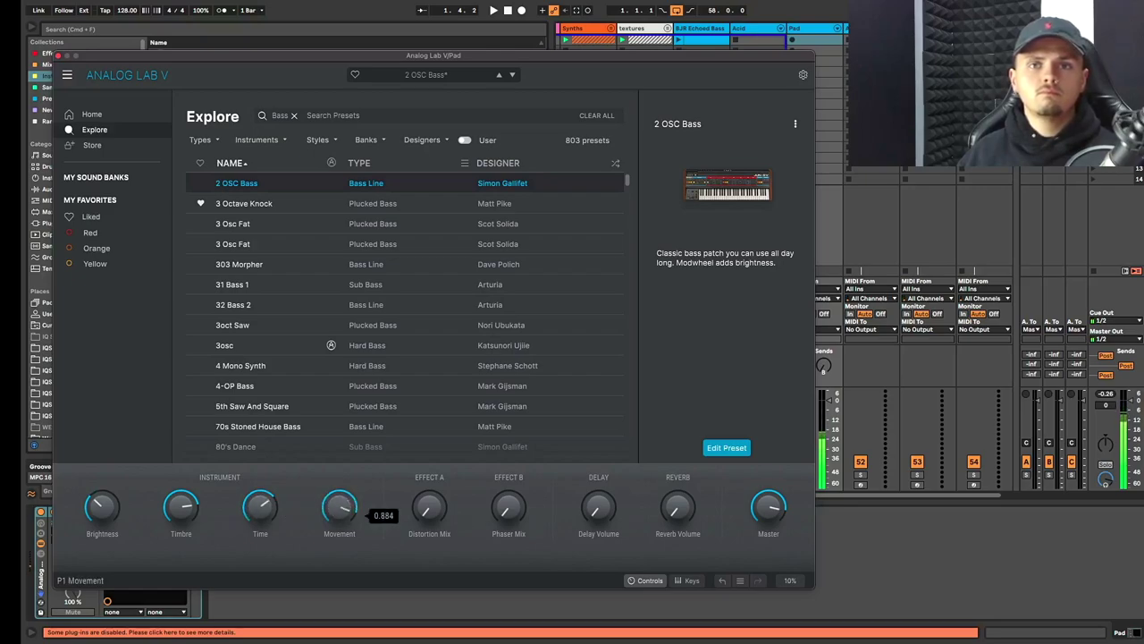
mouse_move(429, 514)
mouse_down()
mouse_move(429, 496)
mouse_move(429, 536)
mouse_up()
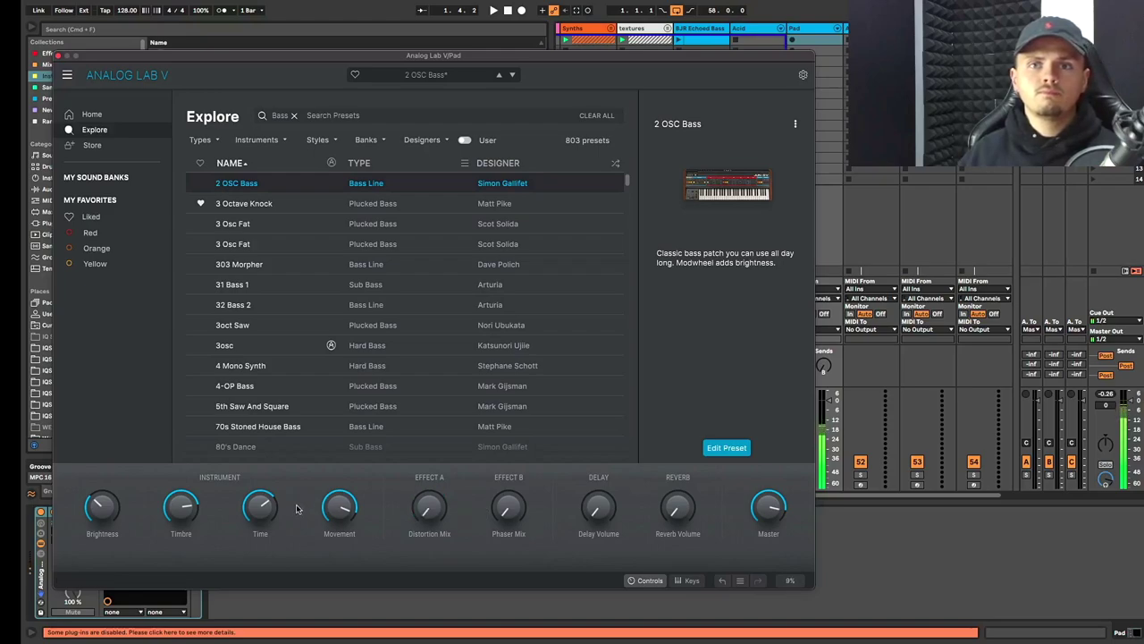
drag(340, 505, 339, 537)
drag(261, 508, 261, 528)
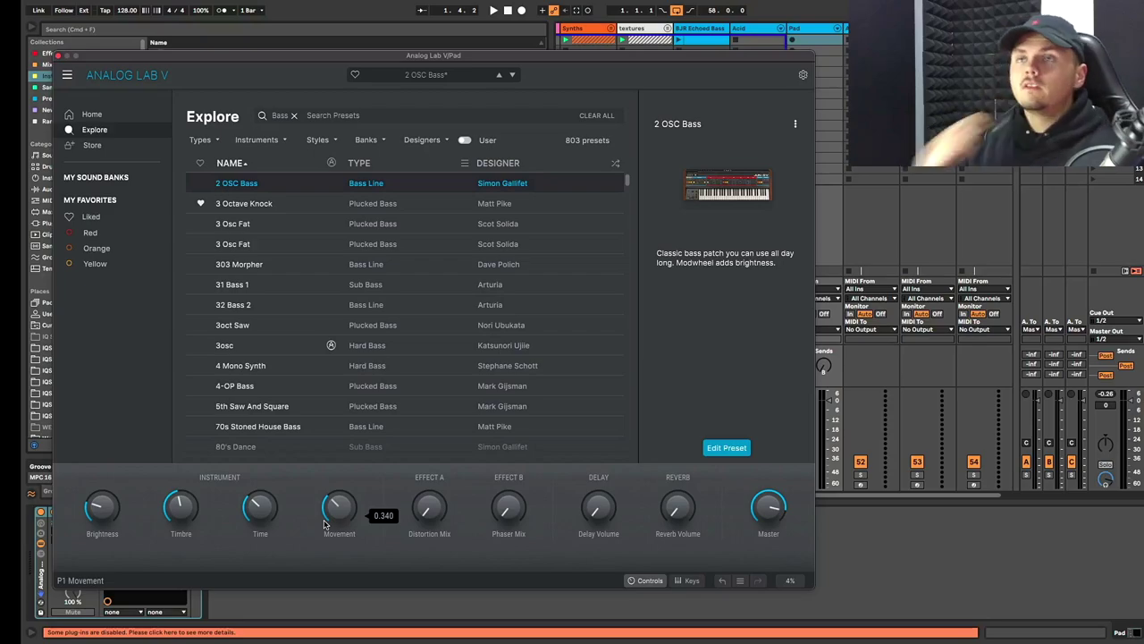
mouse_move(644, 355)
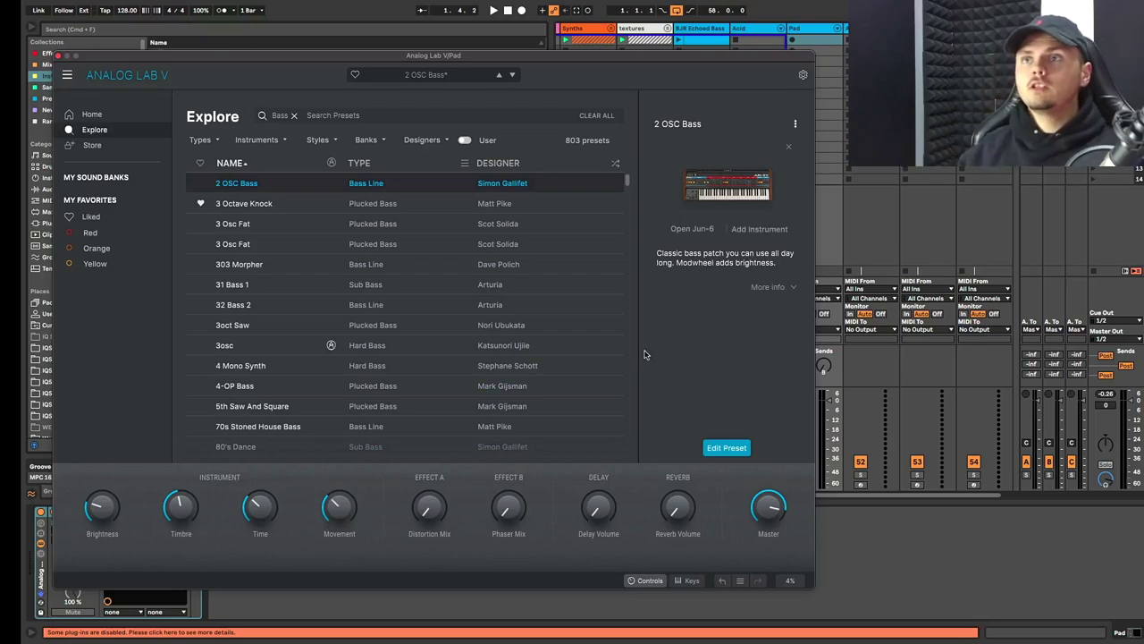
click(692, 230)
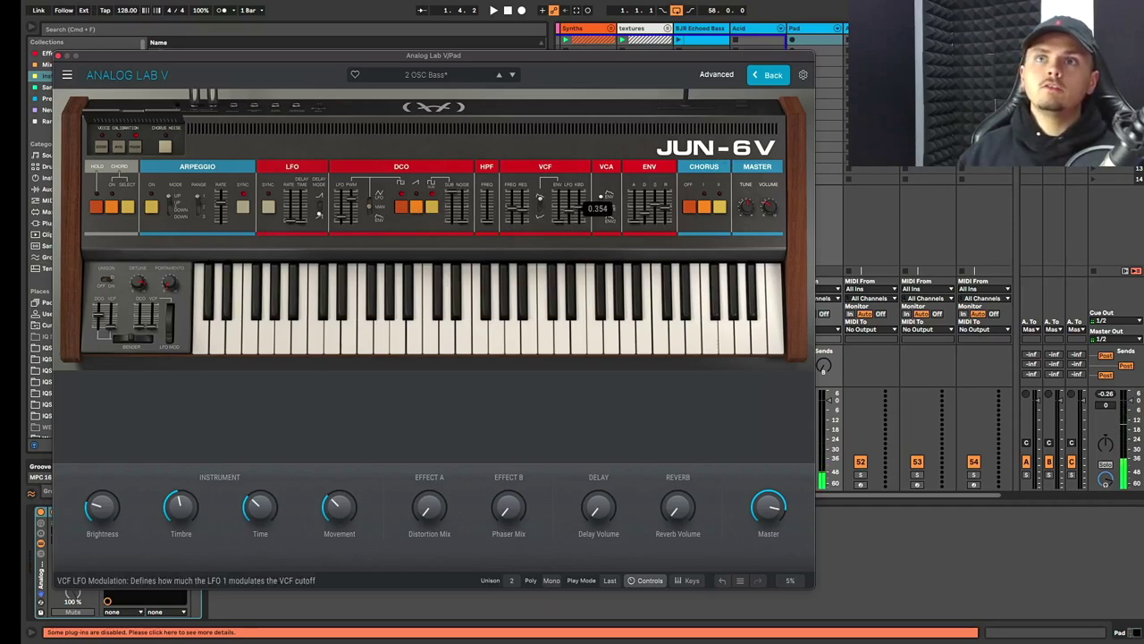
Turn on Jun-6 V chorus mode 2 and return to the preset browser.
click(716, 207)
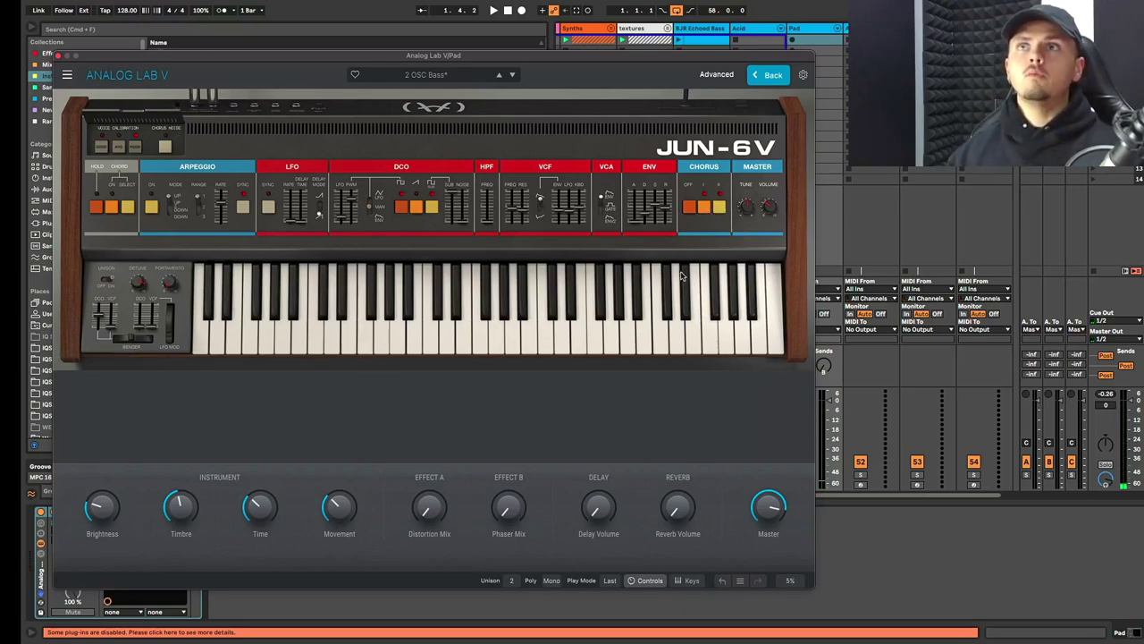
click(762, 74)
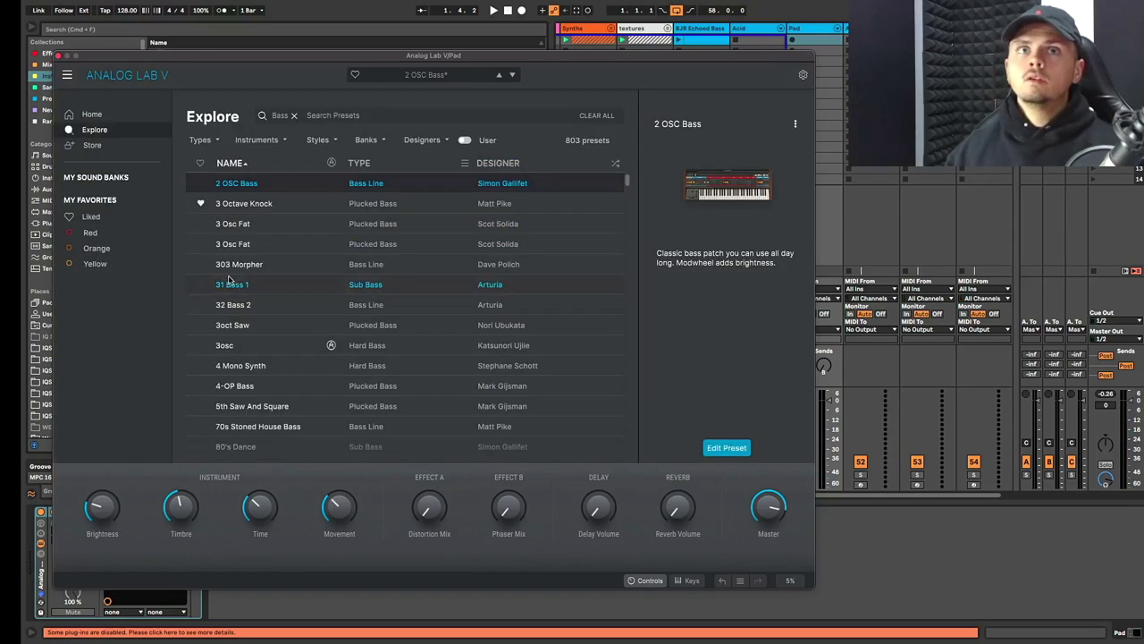
Scroll the bass list and look through the Instruments, Types and Styles filters.
scroll(303, 312, down, 15)
scroll(303, 312, down, 18)
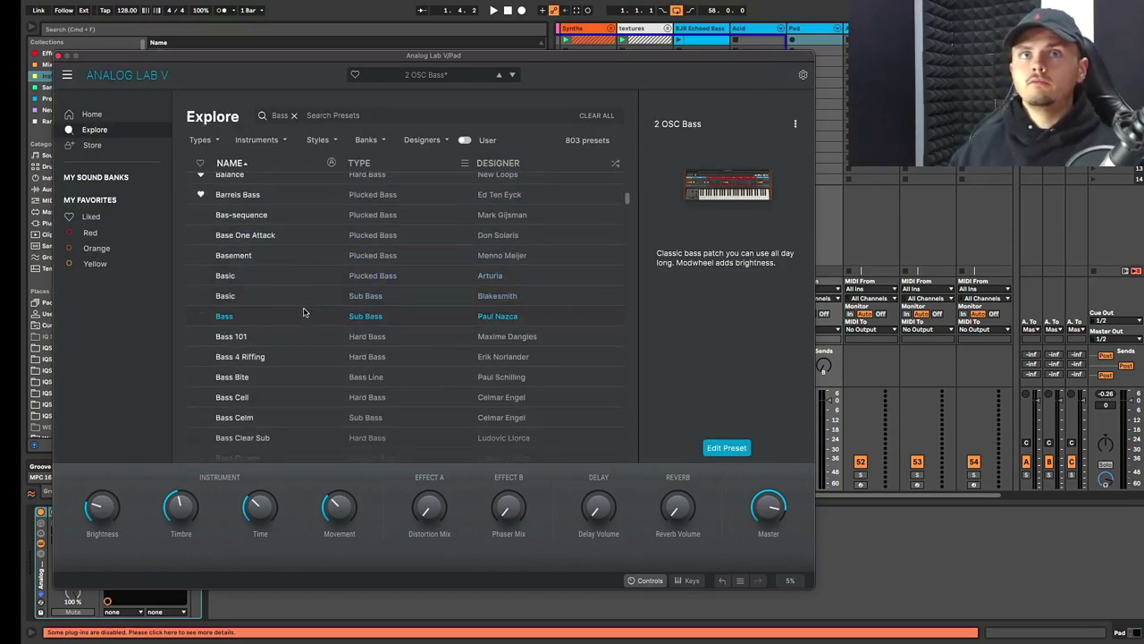
scroll(303, 312, down, 20)
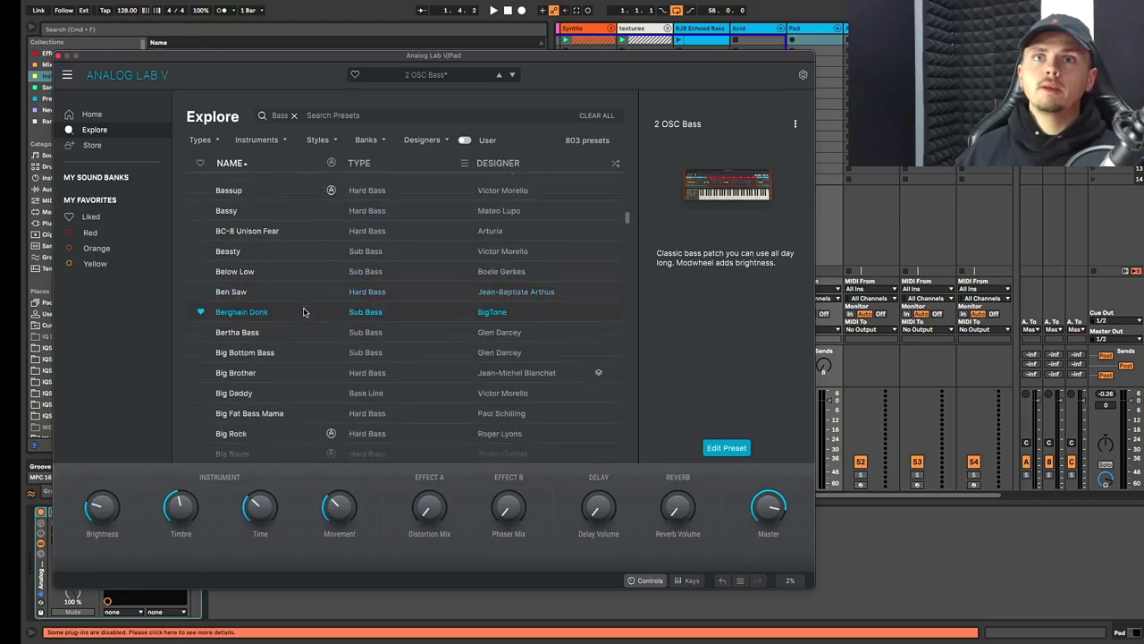
scroll(303, 312, up, 15)
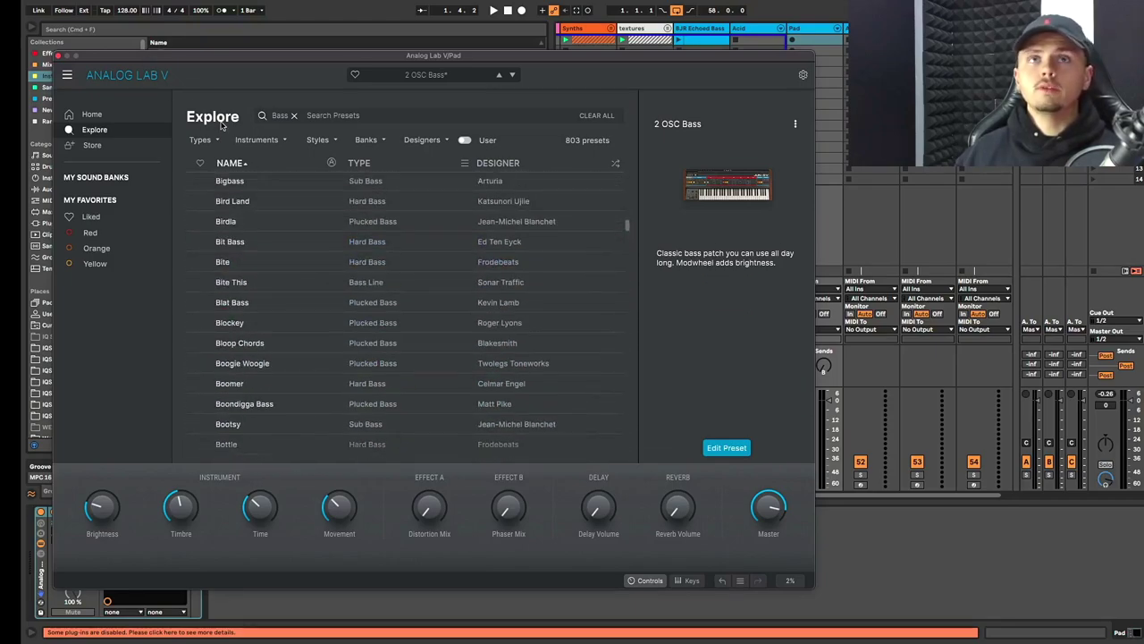
click(242, 140)
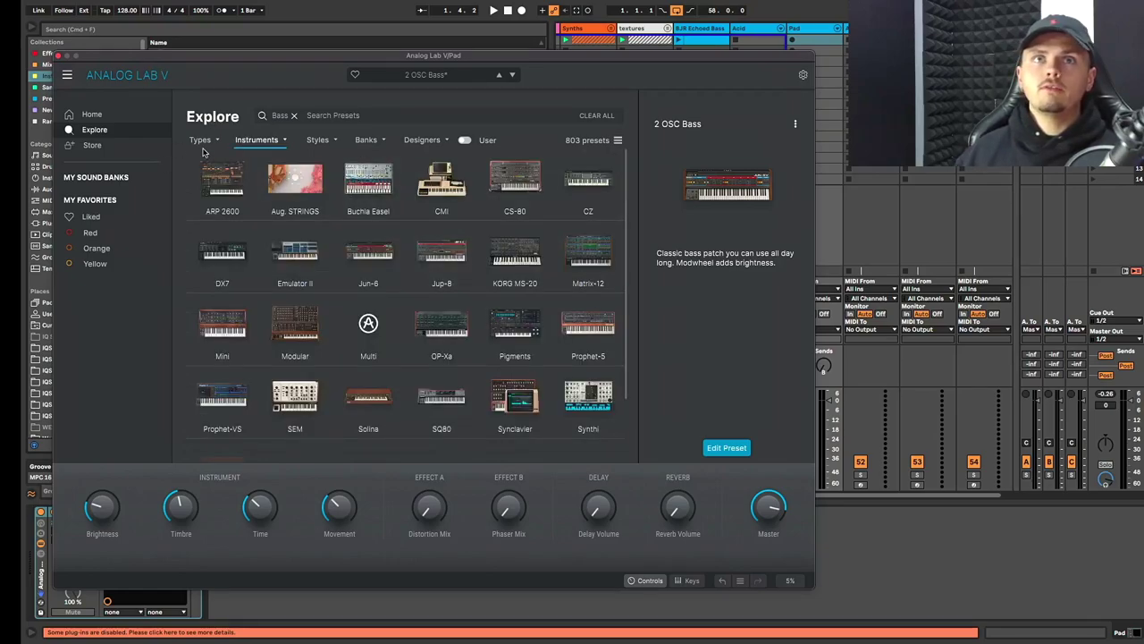
click(200, 142)
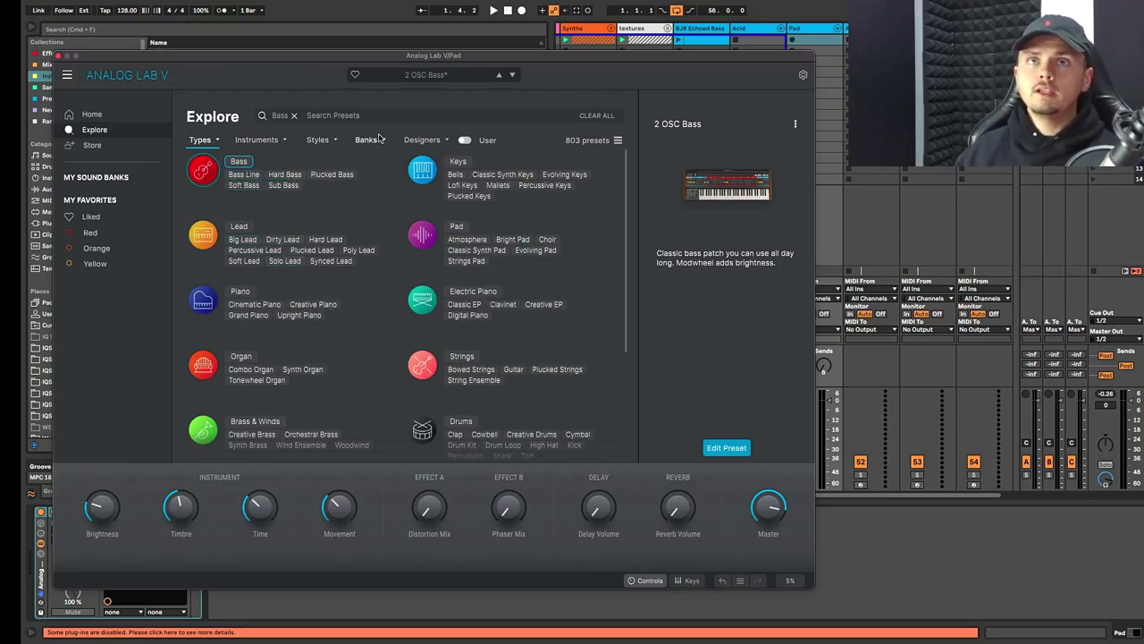
click(319, 140)
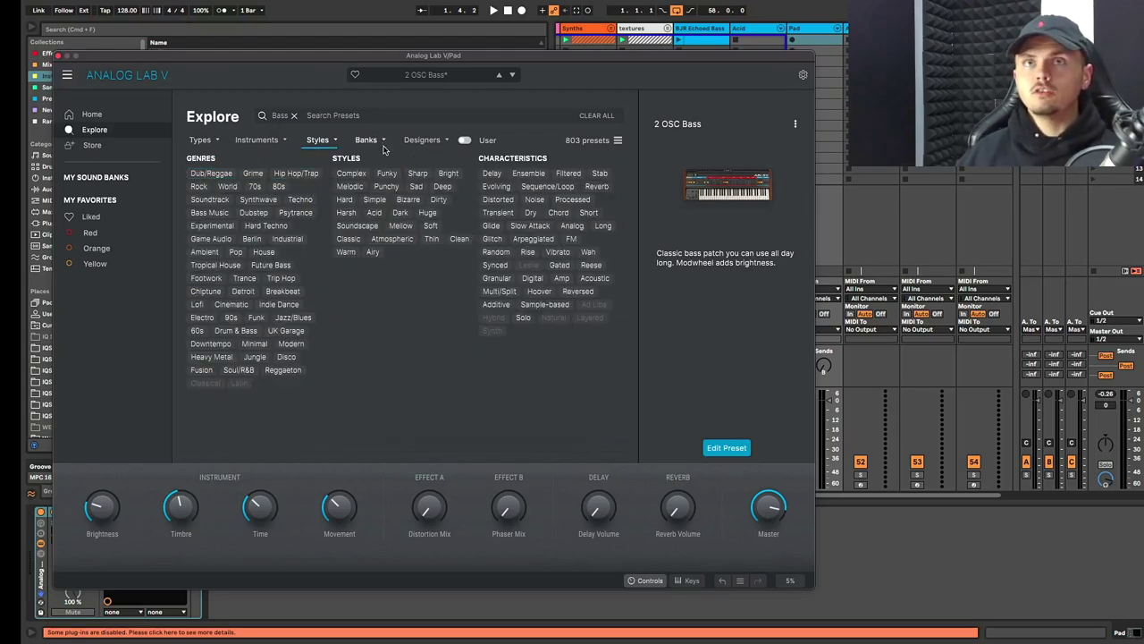
Return to the welcome page and open the Pad category, loading 1001 Nights.
click(89, 114)
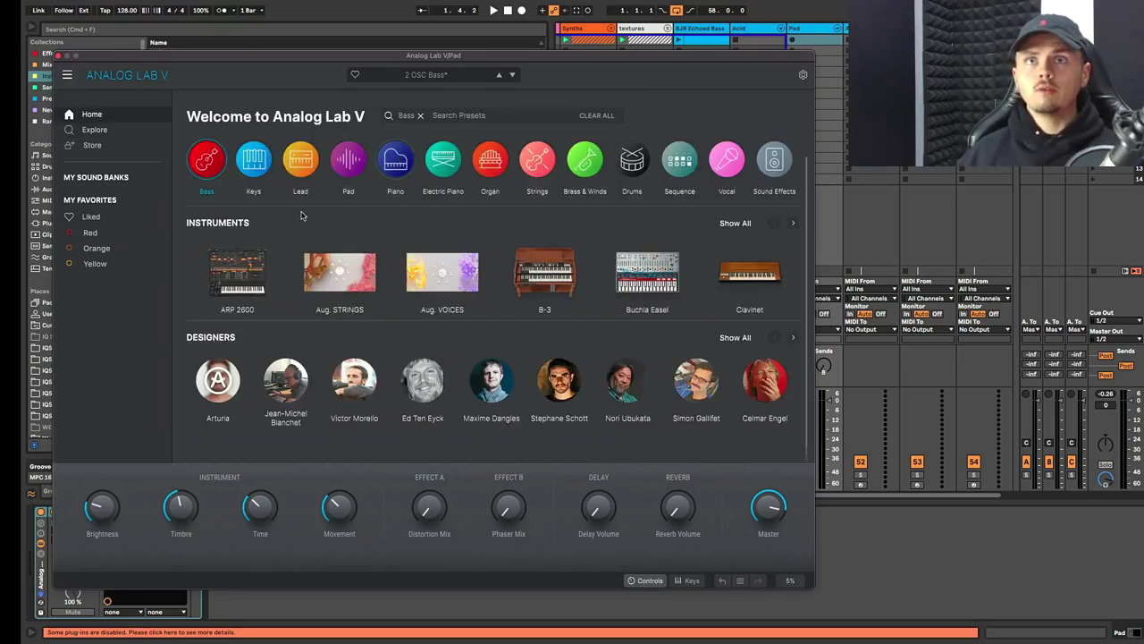
mouse_move(336, 162)
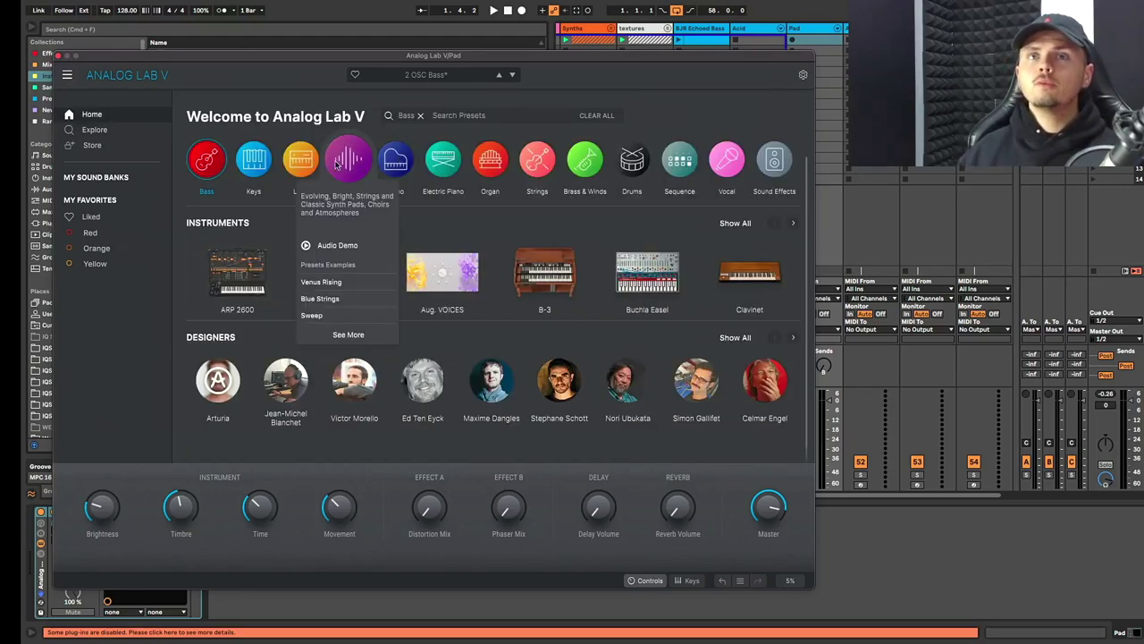
click(350, 166)
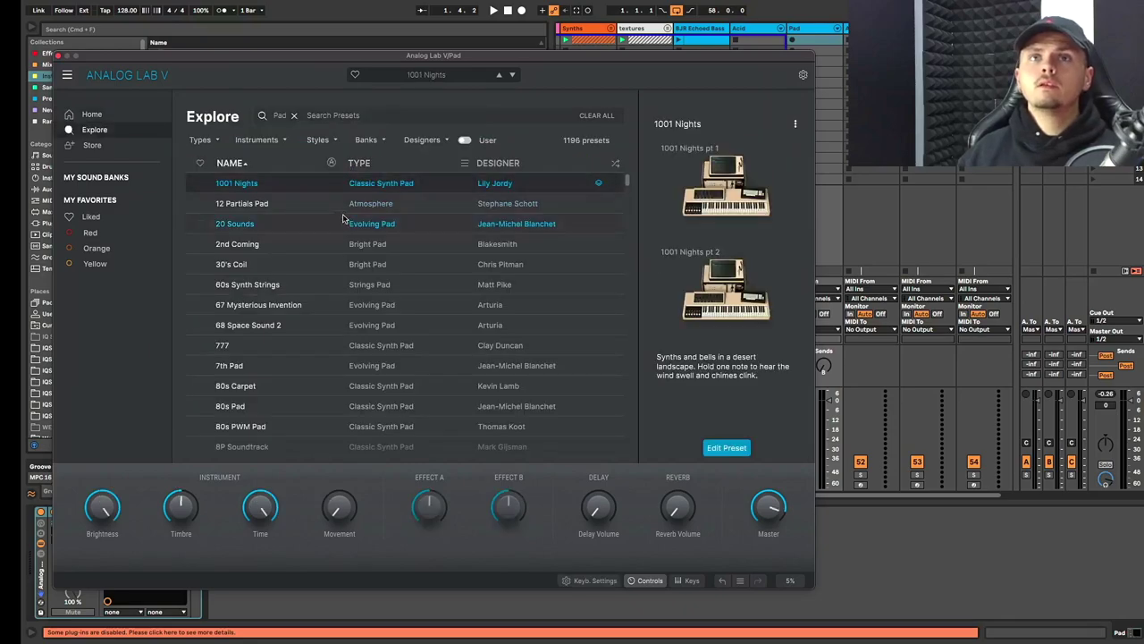
Filter pads to the Atmospheric style, showing 504 presets, and load 80s PWM Pad.
click(336, 142)
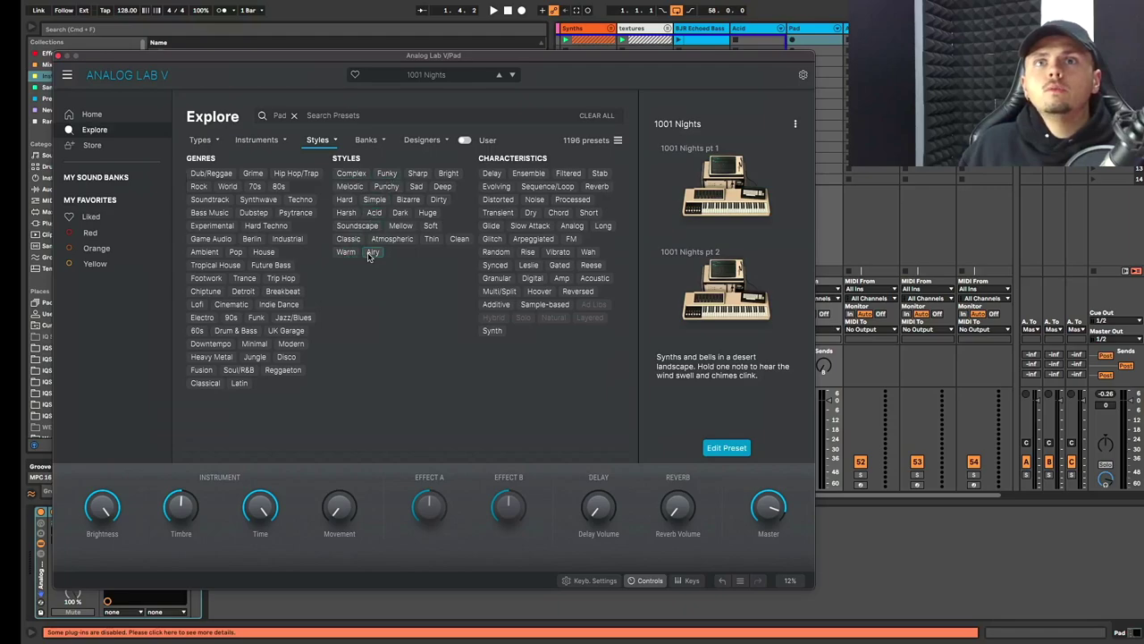
click(391, 238)
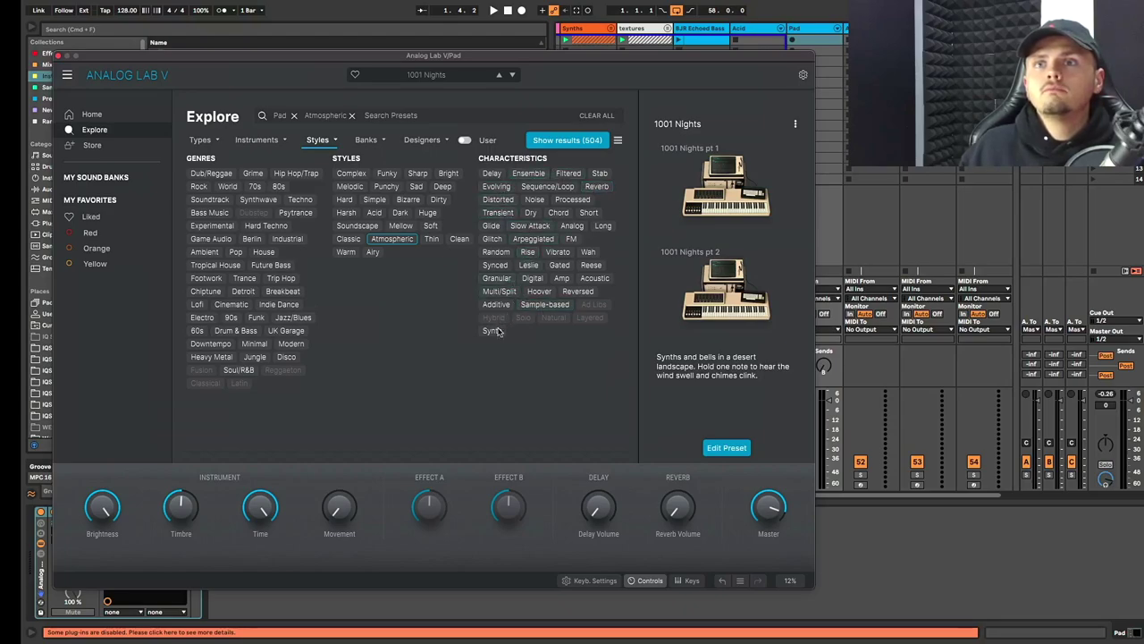
click(572, 140)
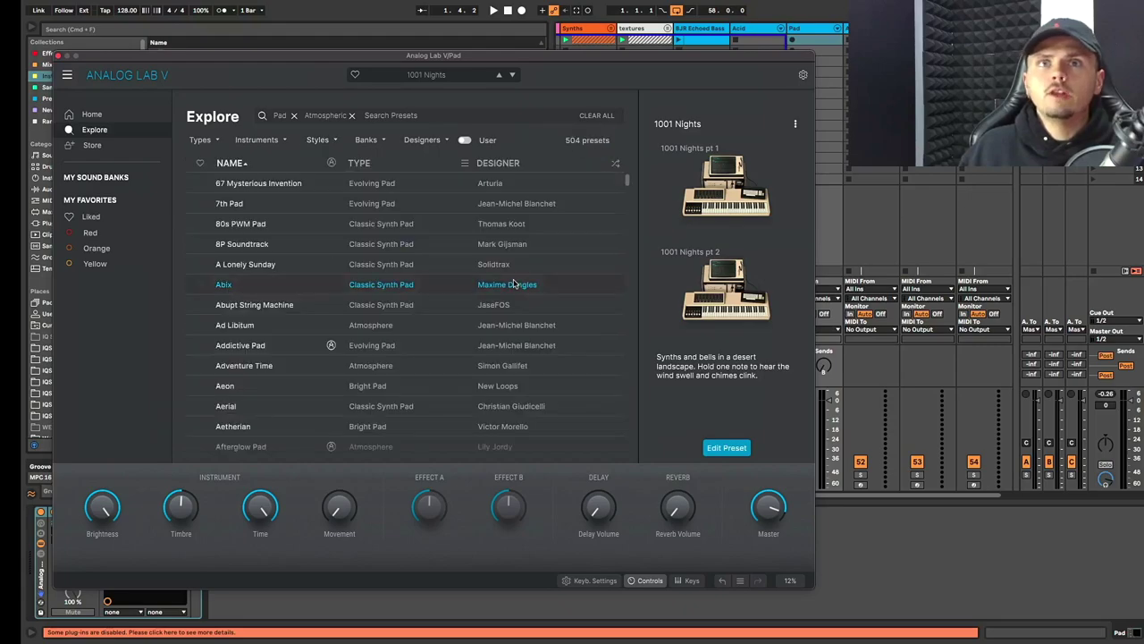
click(433, 223)
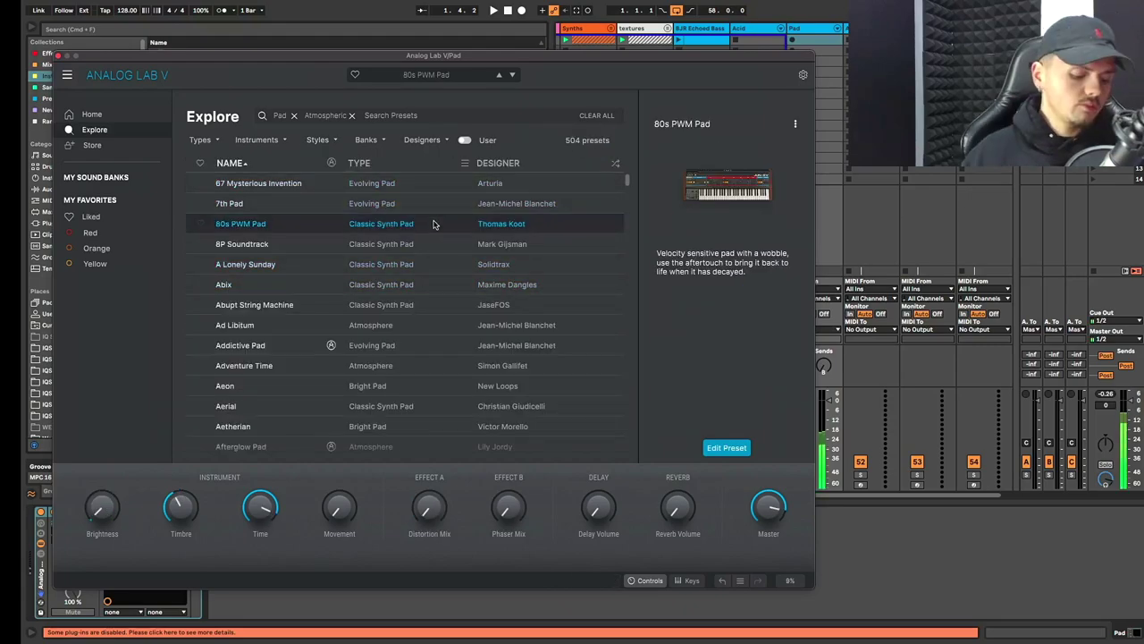
click(367, 204)
click(356, 235)
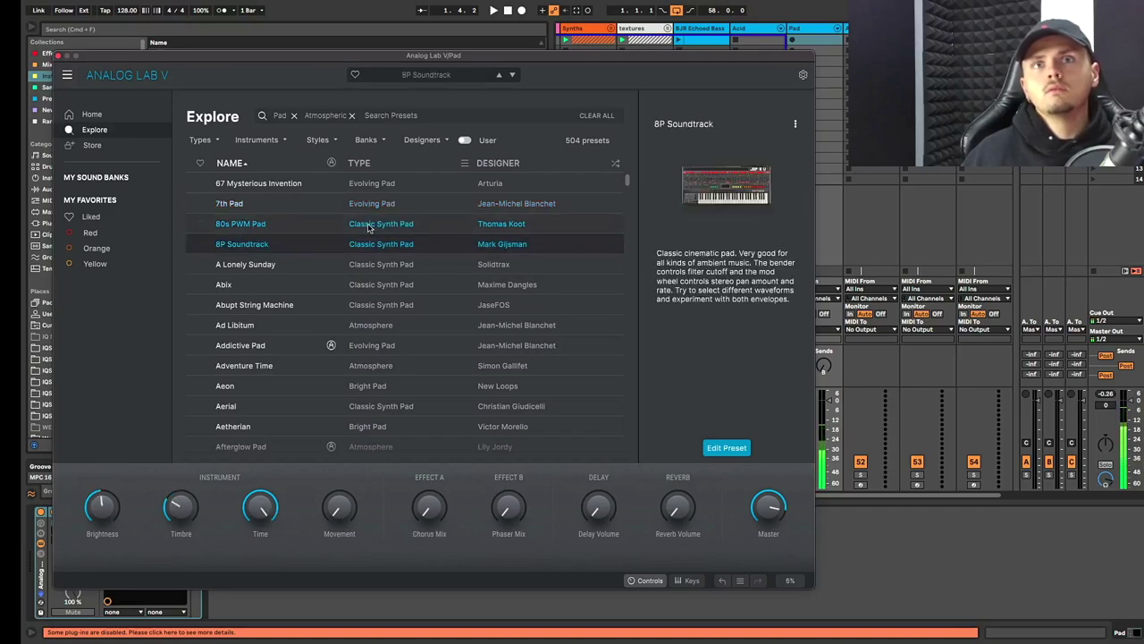
click(366, 223)
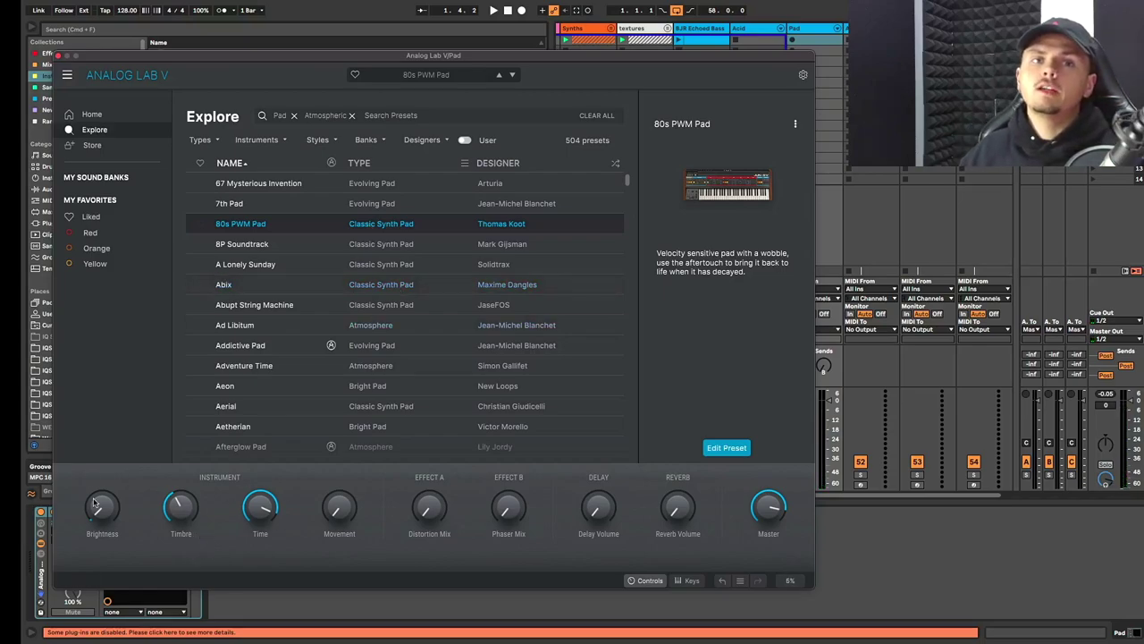
Tweak the 80s PWM Pad's Brightness and Time, then set Movement to 0.148 and Timbre to 0.252.
mouse_move(116, 511)
drag(117, 511, 116, 505)
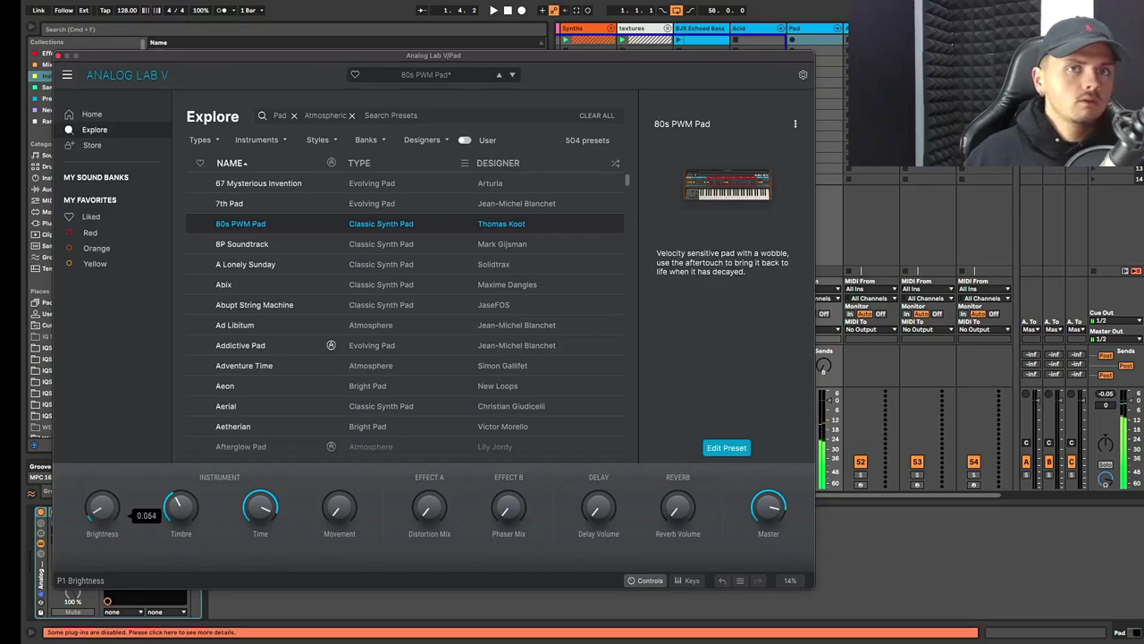
drag(116, 505, 175, 516)
mouse_move(260, 507)
mouse_down()
mouse_move(260, 523)
mouse_move(260, 496)
mouse_move(254, 508)
mouse_up()
drag(339, 508, 339, 475)
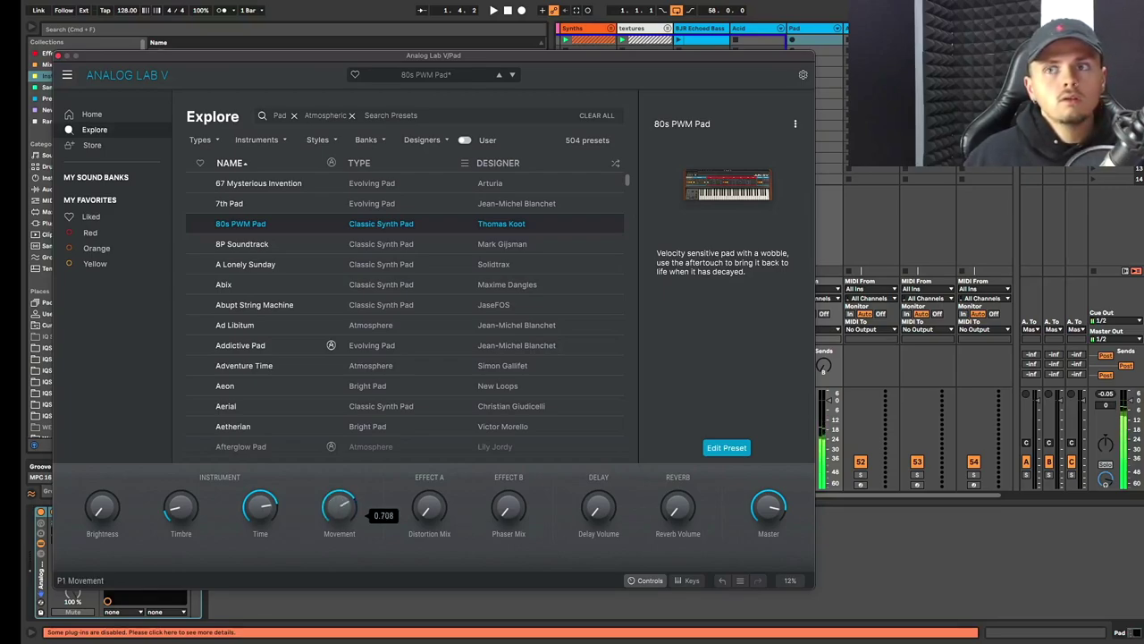
mouse_move(339, 506)
mouse_down()
mouse_move(339, 545)
mouse_move(331, 512)
mouse_up()
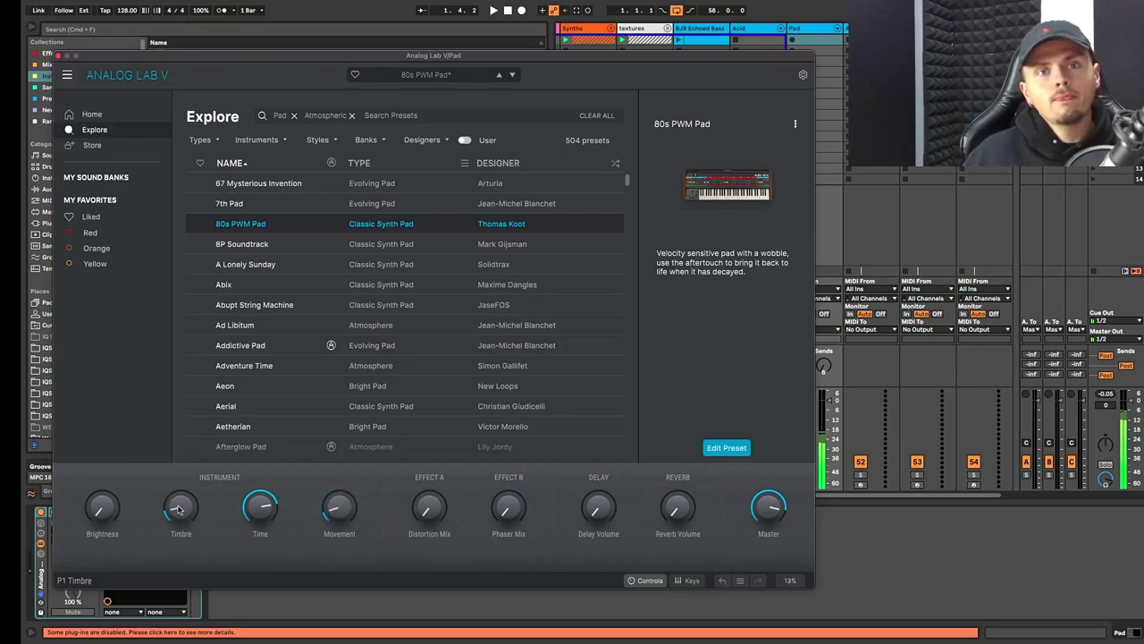
mouse_move(179, 505)
mouse_down()
mouse_move(179, 520)
mouse_move(178, 456)
mouse_move(179, 515)
mouse_up()
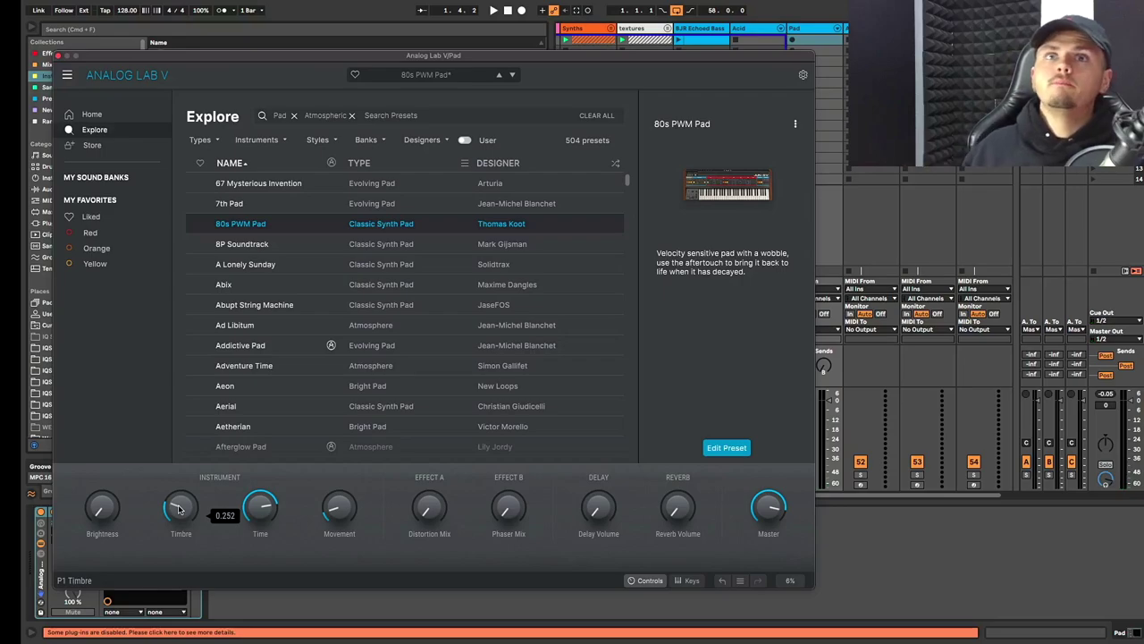
Play Subbconscious from Conscious EP in Spotify from about 3:22, then pause it.
key(ctrl+Left)
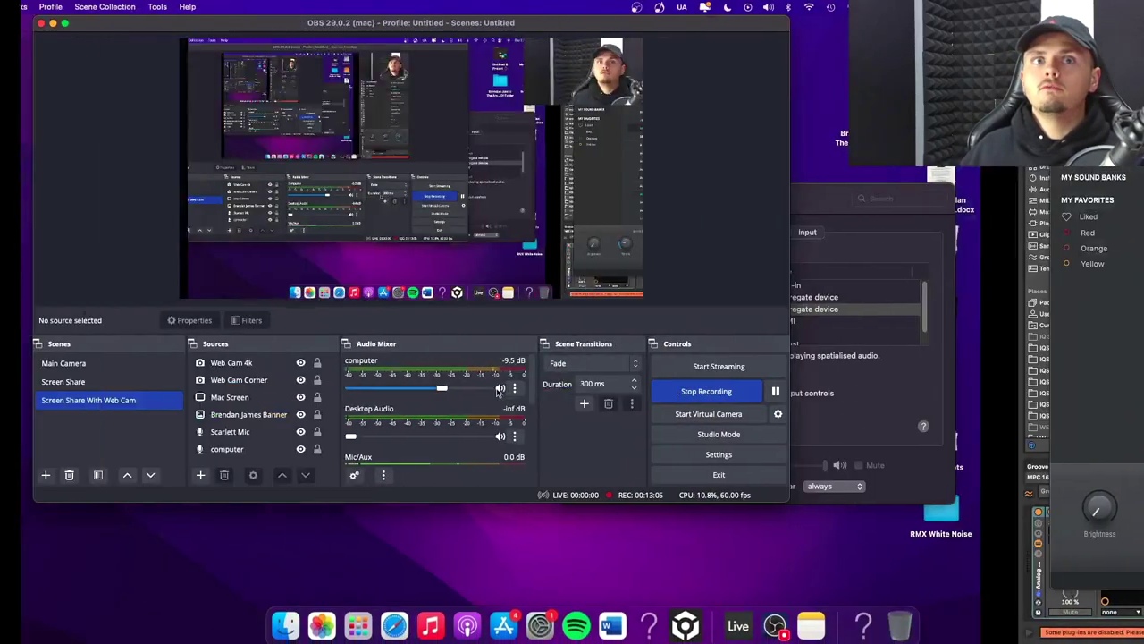
click(576, 624)
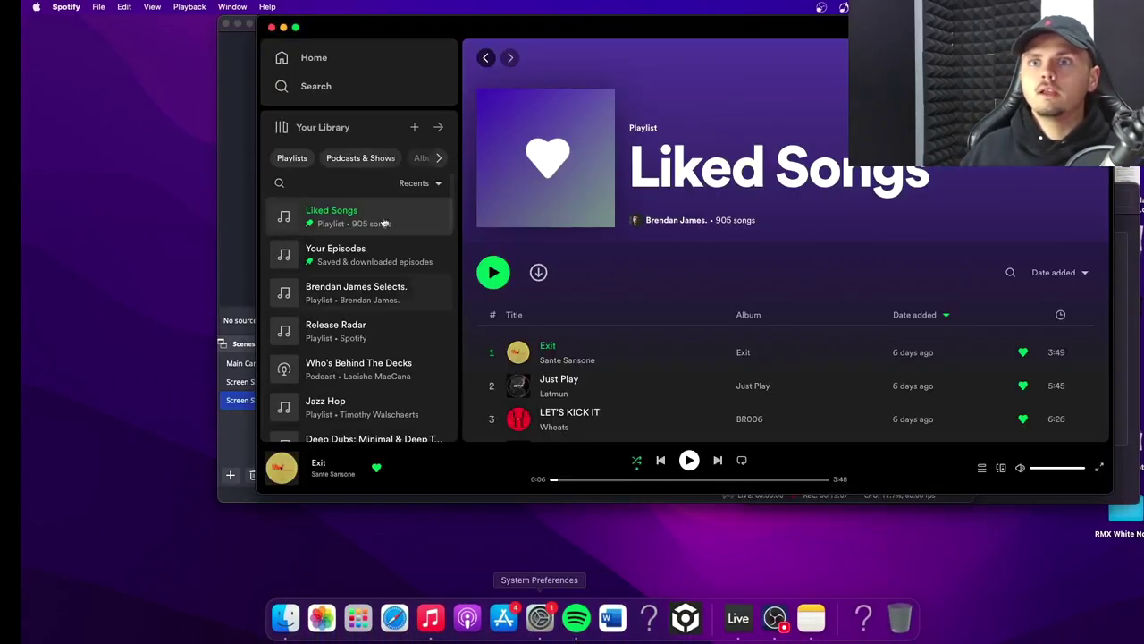
click(315, 86)
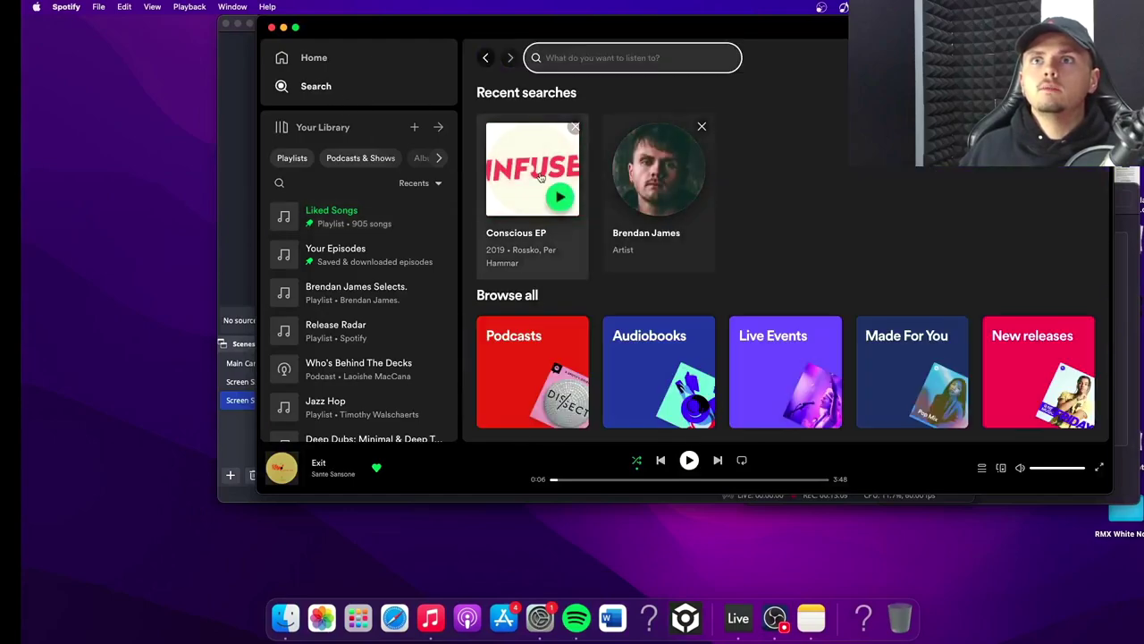
click(540, 178)
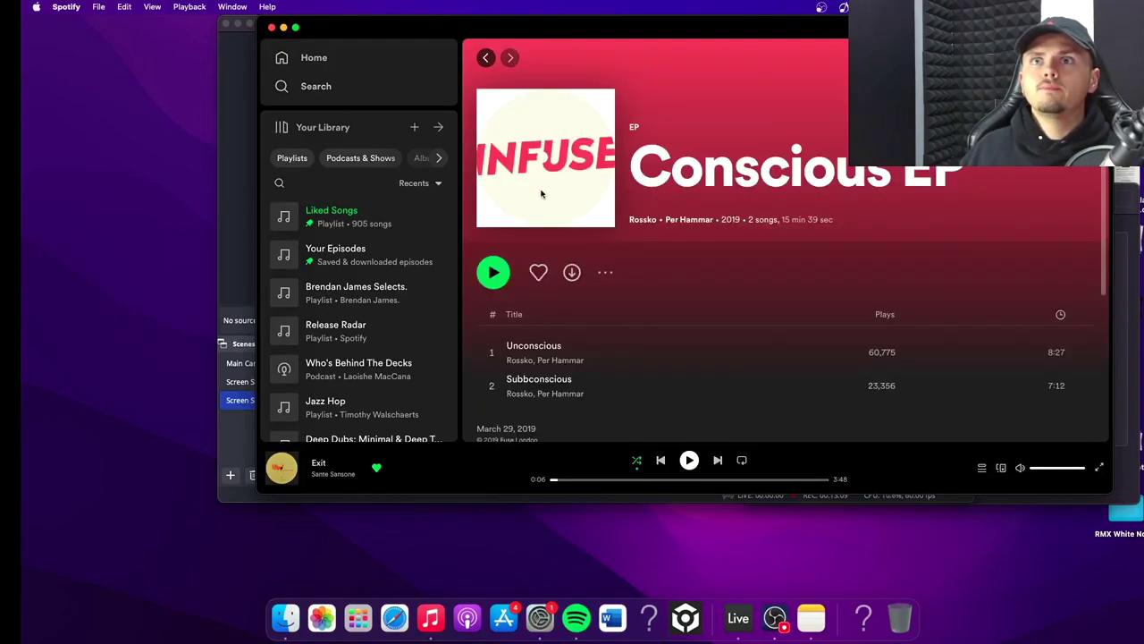
click(491, 386)
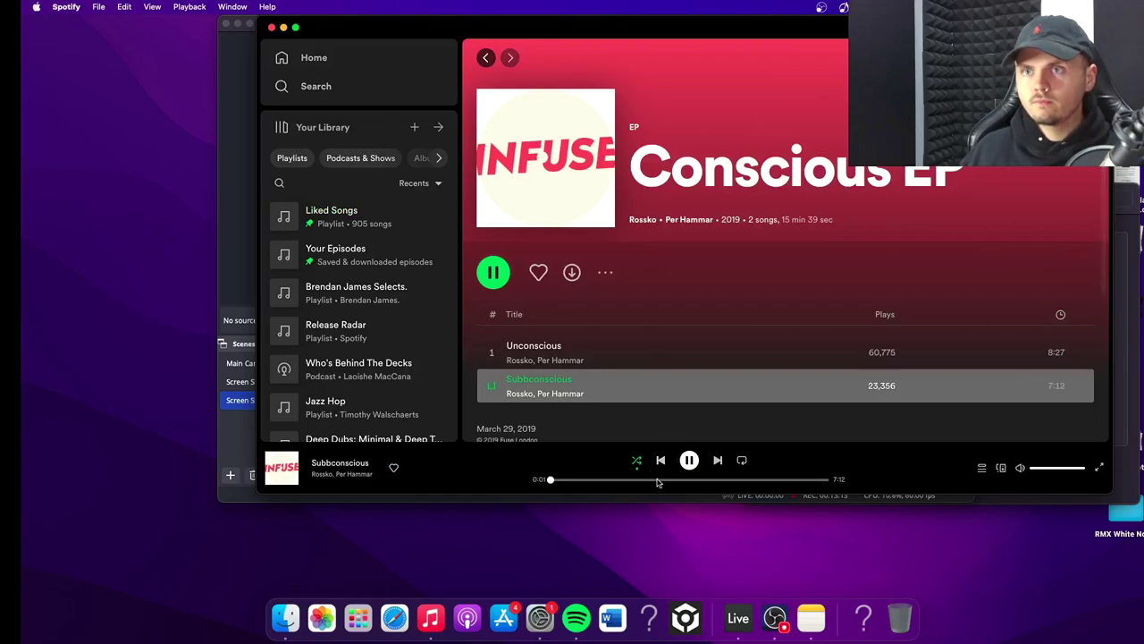
drag(658, 483, 737, 483)
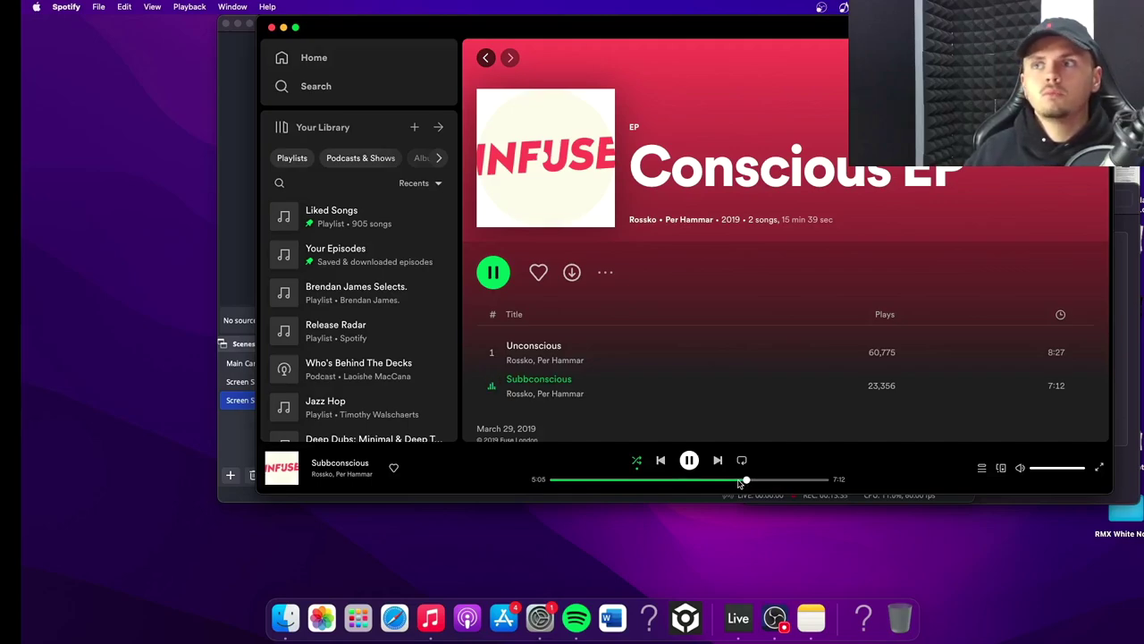
click(697, 459)
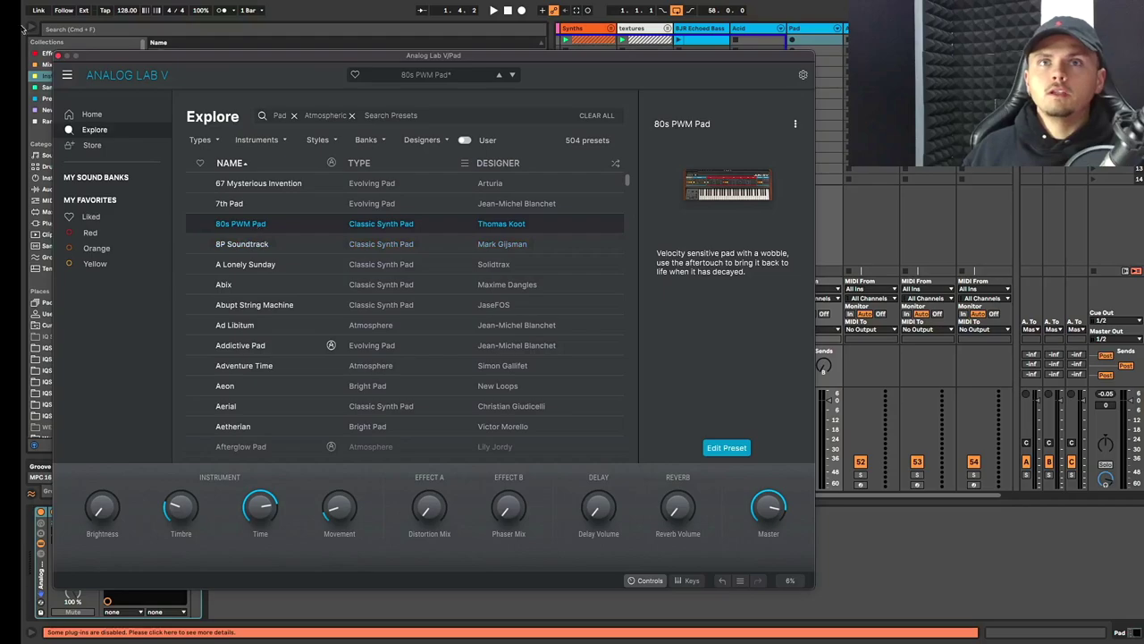
Duplicate the Pad track into new track 52 and open its Analog Lab V plugin window.
click(56, 56)
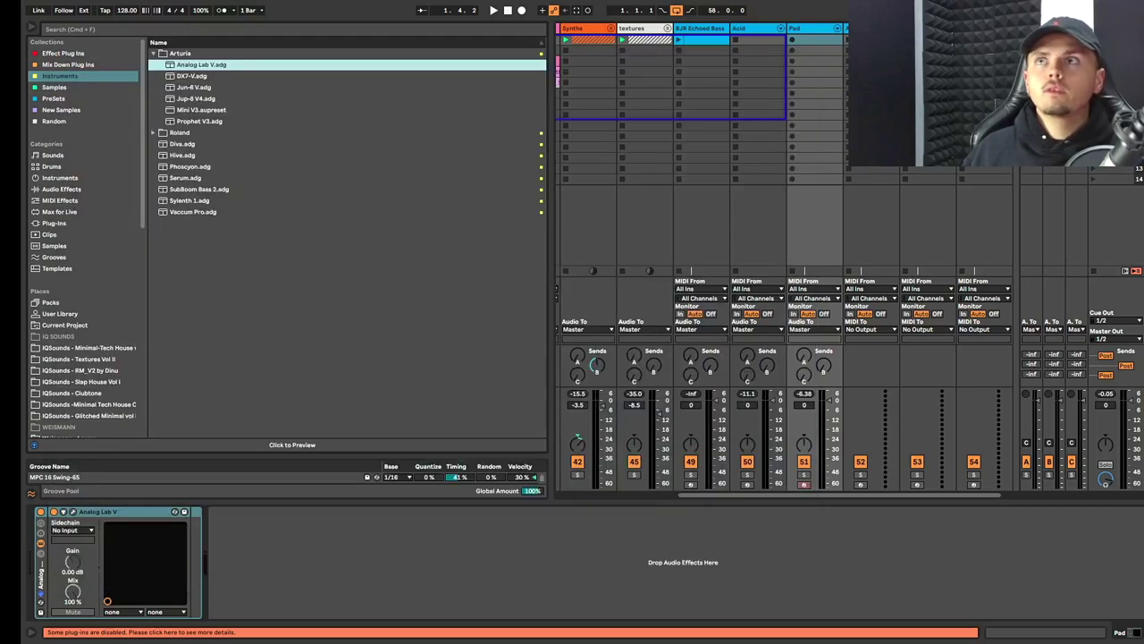
click(811, 28)
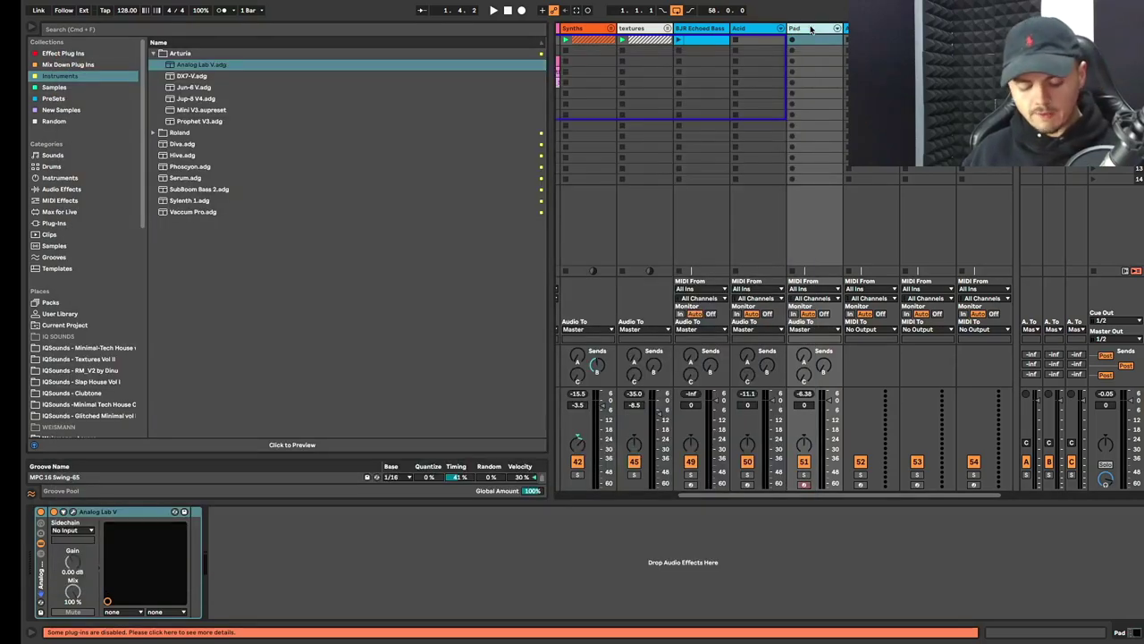
key(super+d)
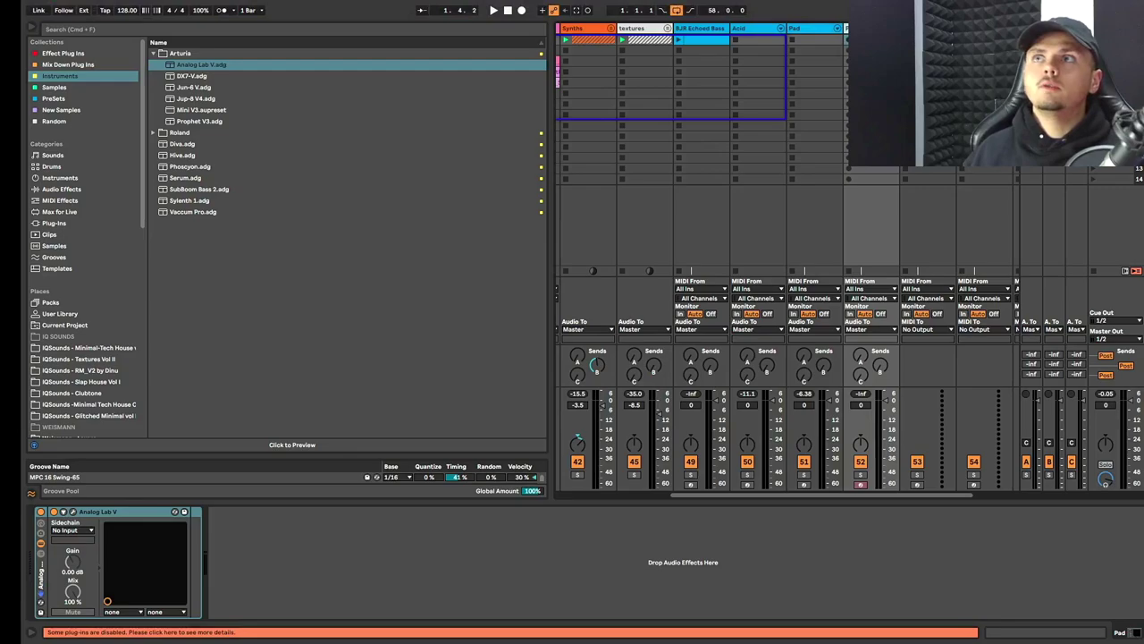
click(61, 512)
click(74, 511)
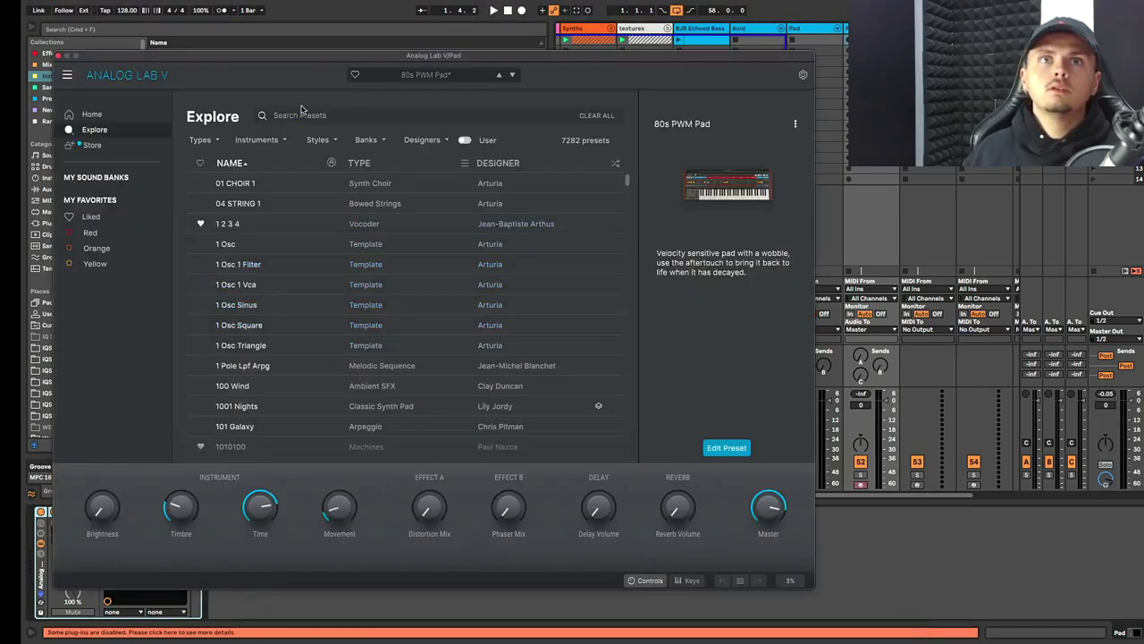
Filter Pad presets to the Atmospheric style and load Addictive Pad.
click(89, 116)
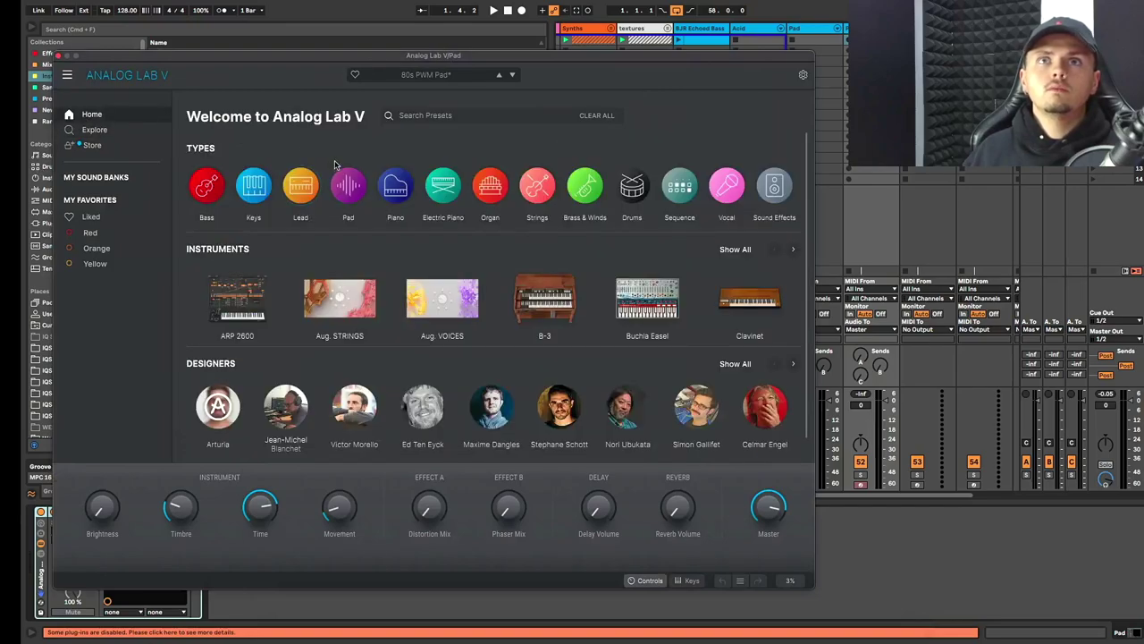
mouse_move(342, 183)
click(347, 195)
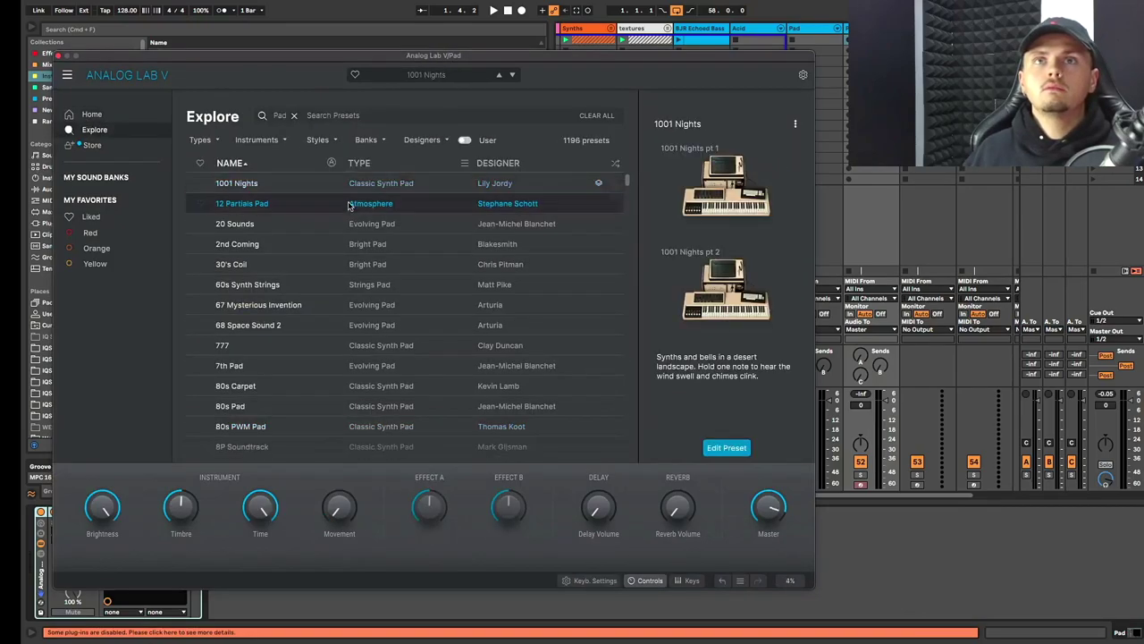
click(198, 140)
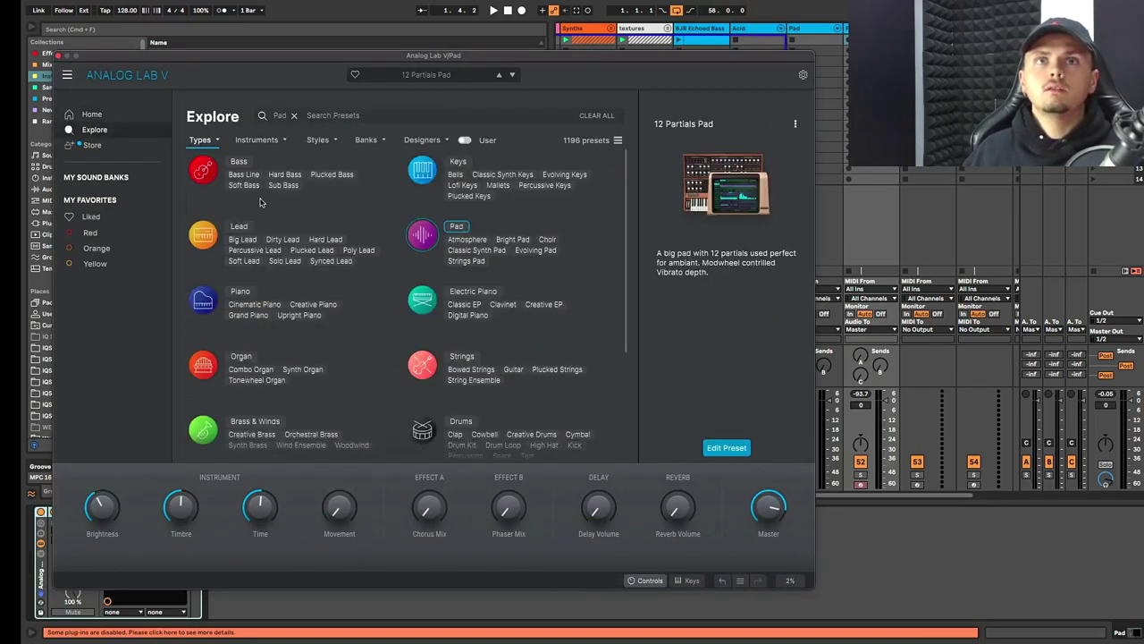
click(260, 141)
click(333, 141)
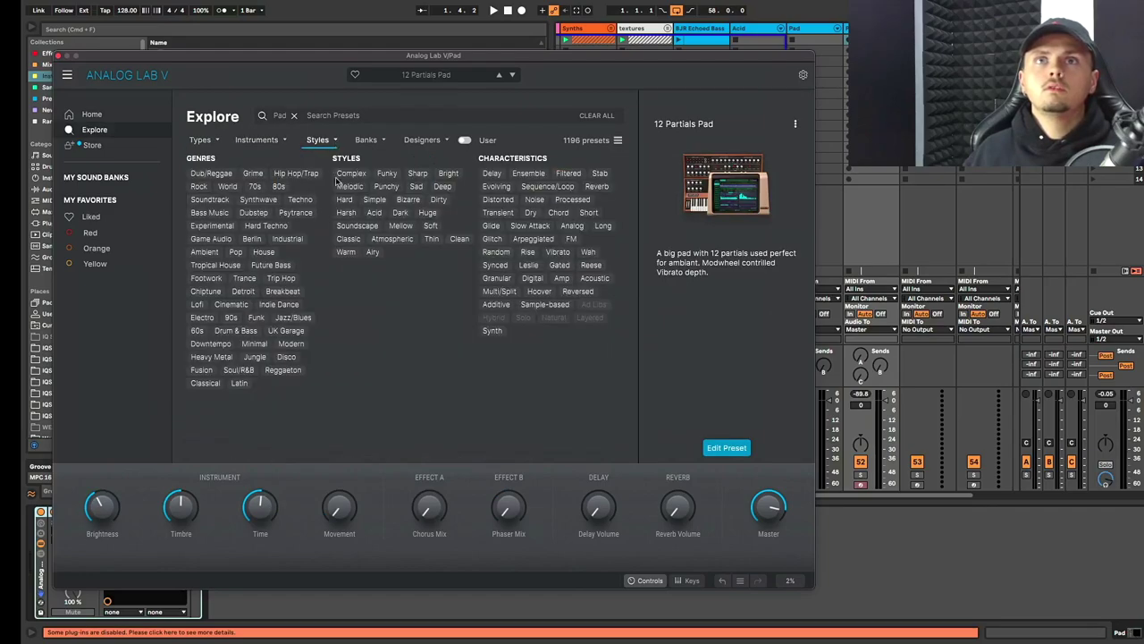
click(402, 240)
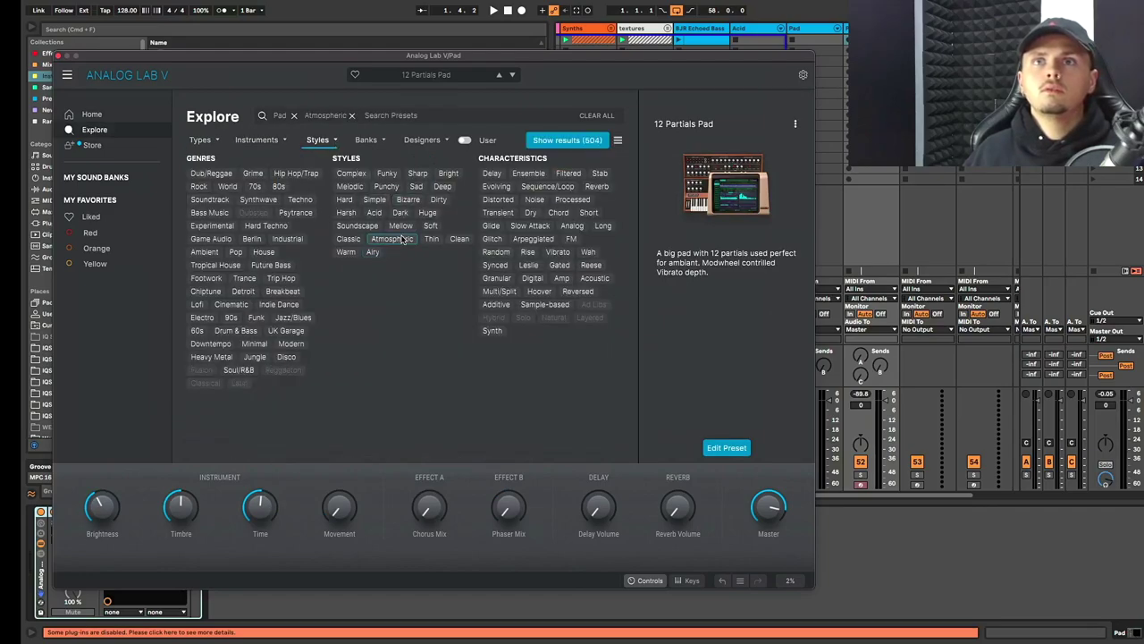
click(562, 147)
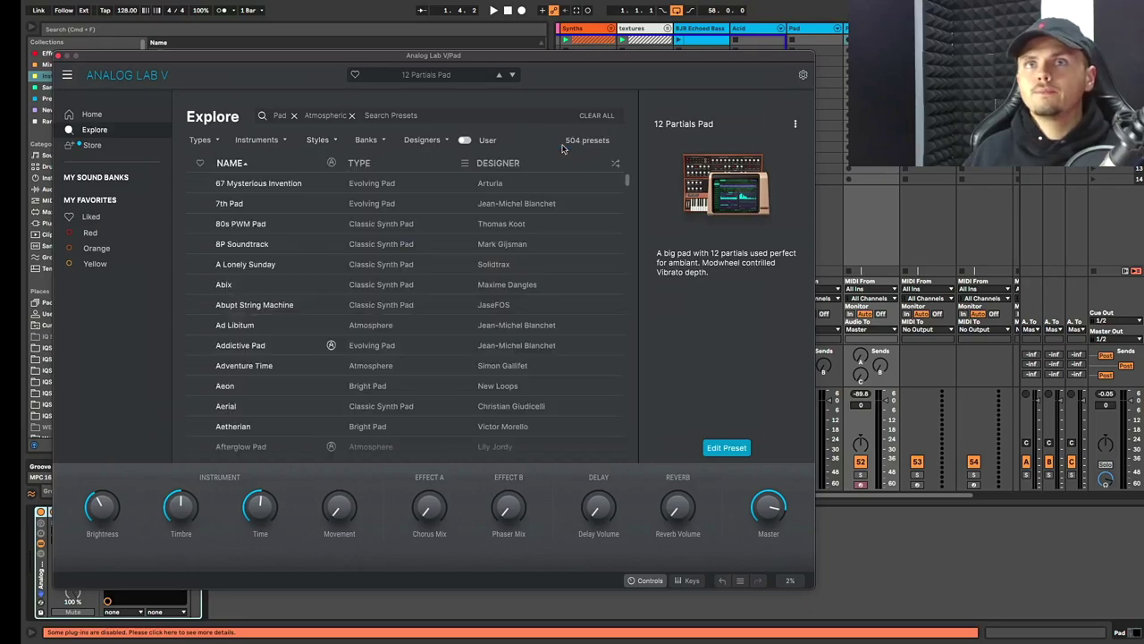
click(266, 345)
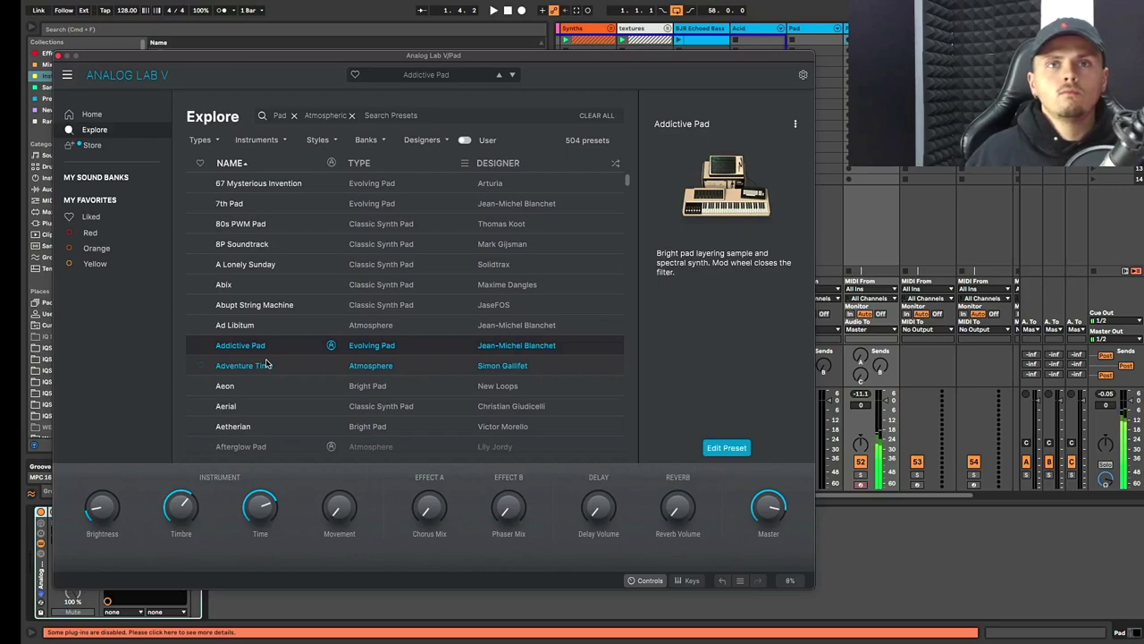
Set Brightness to 0.066, lower Time and Timbre, and open the CMI instrument view.
drag(101, 507, 102, 472)
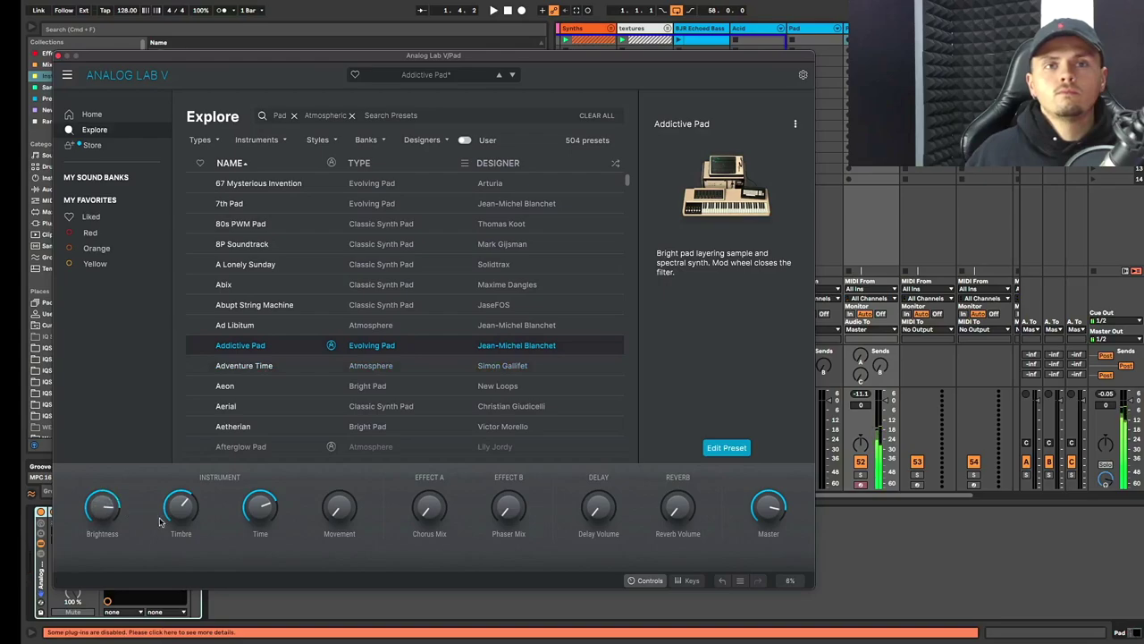
drag(253, 502, 252, 506)
drag(181, 506, 272, 507)
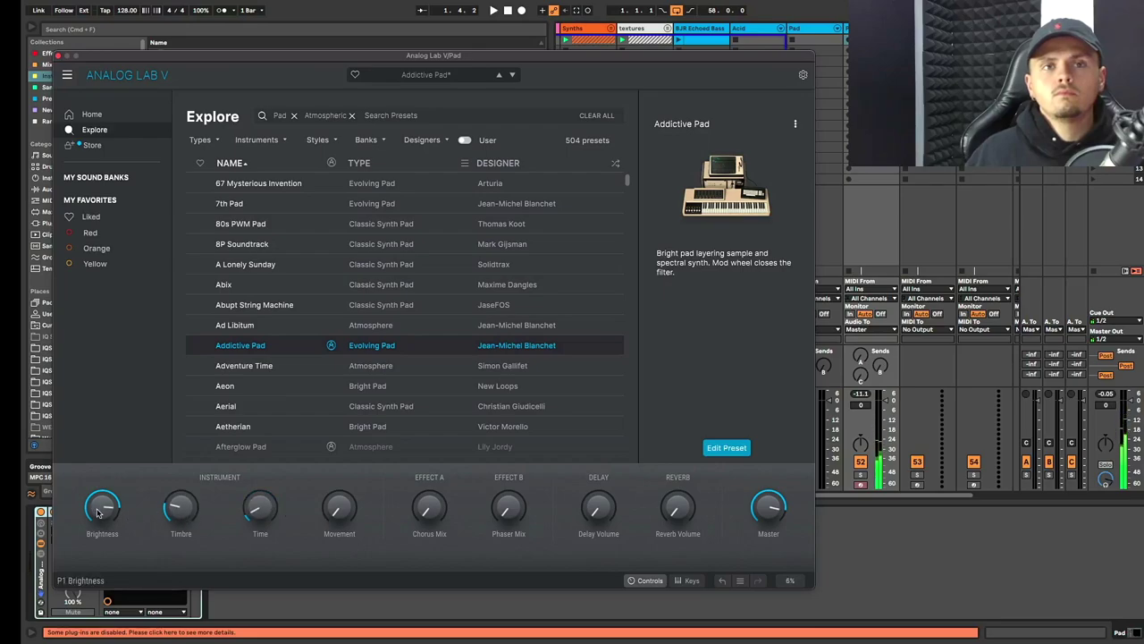
drag(96, 490, 96, 528)
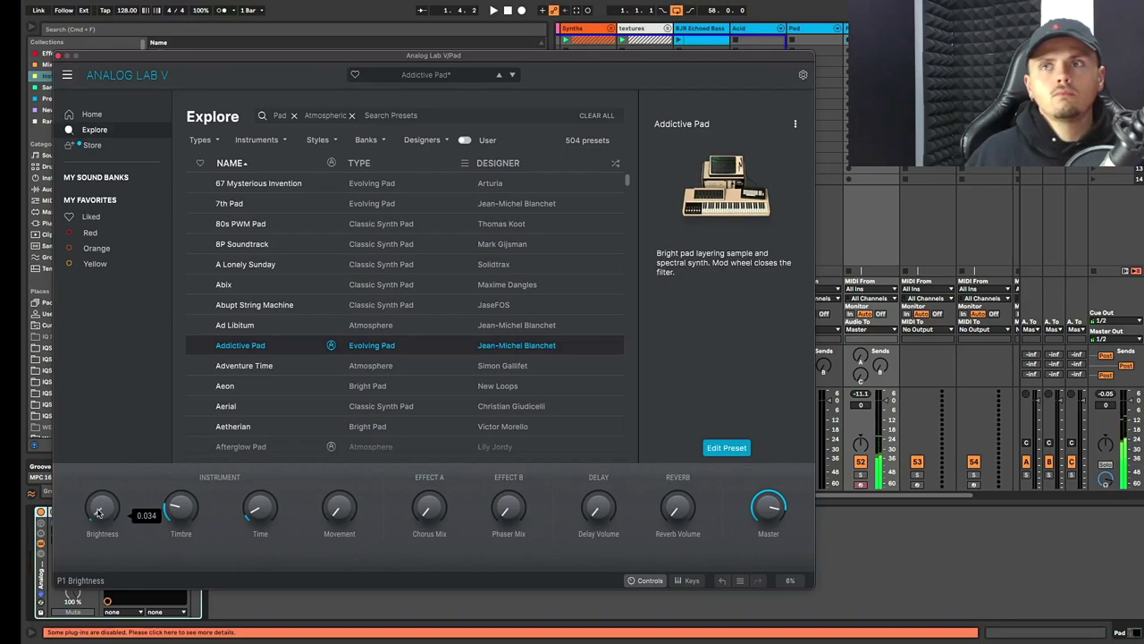
mouse_move(696, 231)
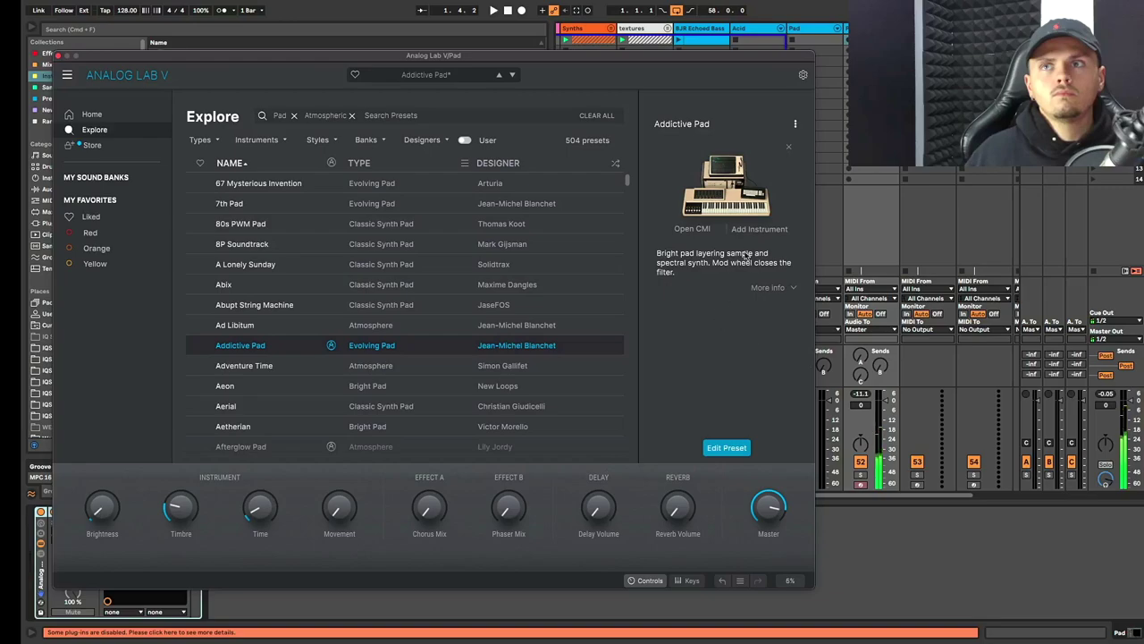
click(694, 230)
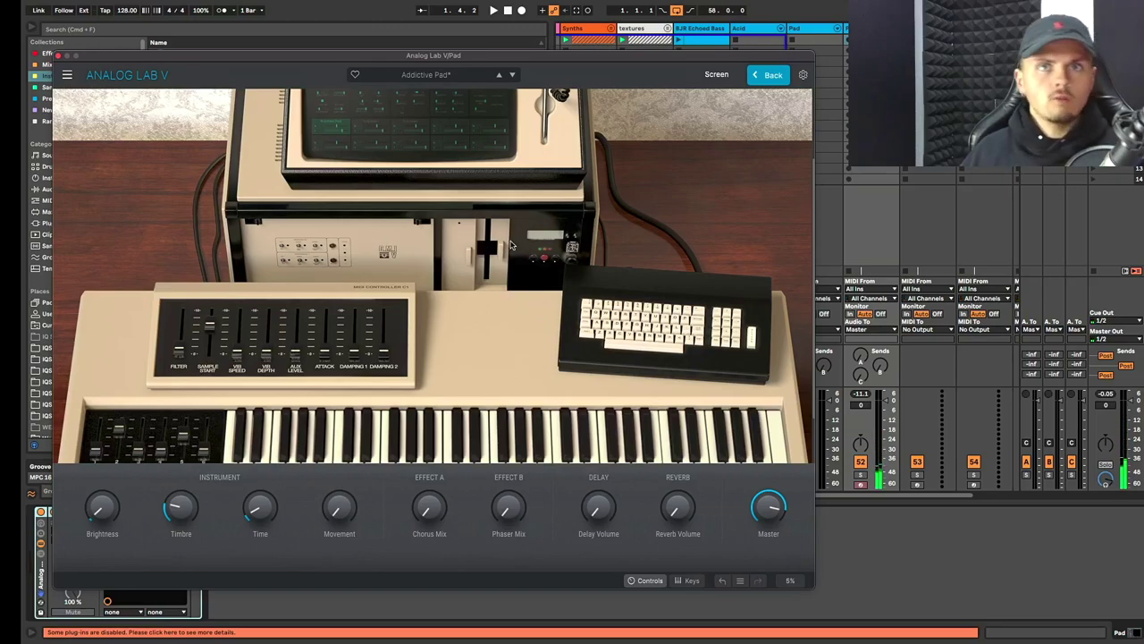
Scroll around the CMI instrument view to inspect it.
scroll(591, 271, down, 1)
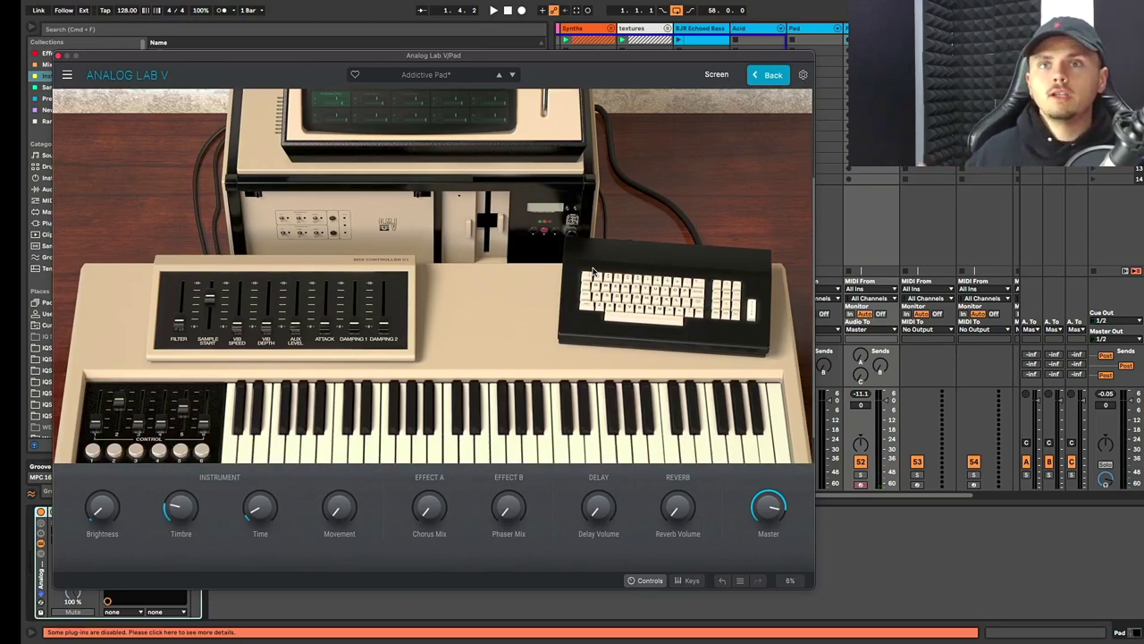
scroll(455, 275, down, 1)
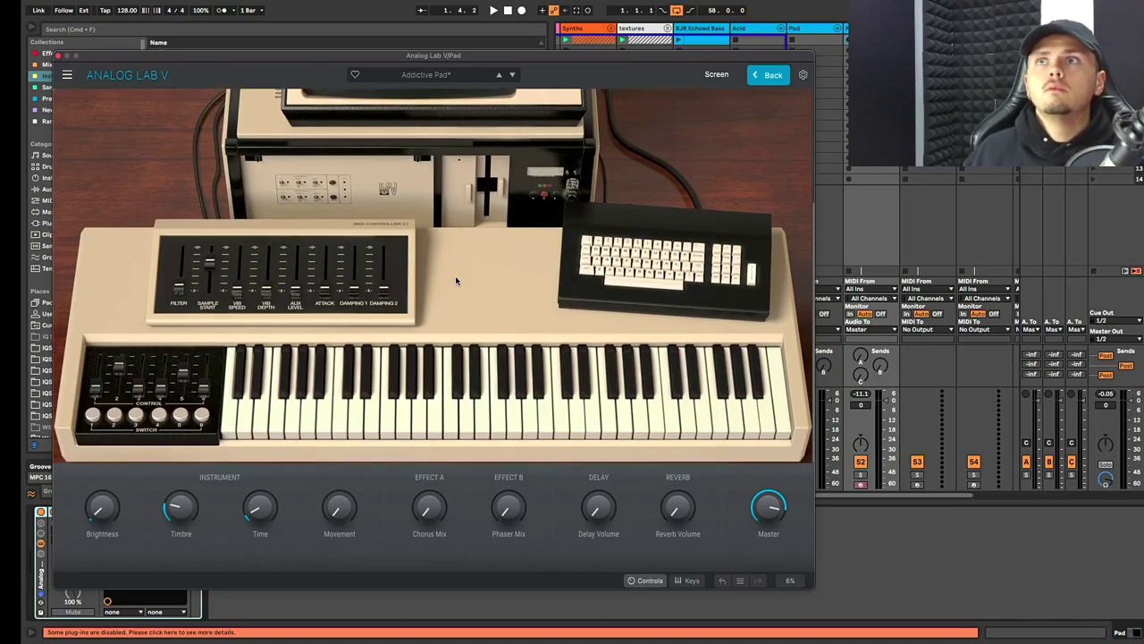
scroll(455, 276, up, 4)
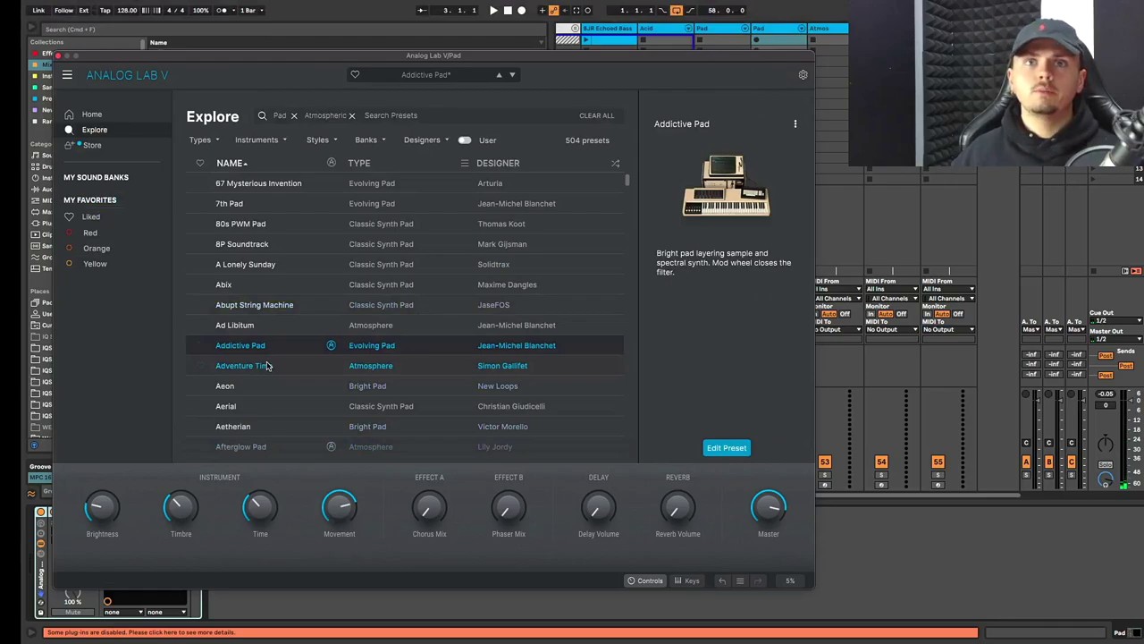
Audition the Adventure Time, Aeon, Aerial, Aetherian and Afx Twins pad presets.
click(267, 364)
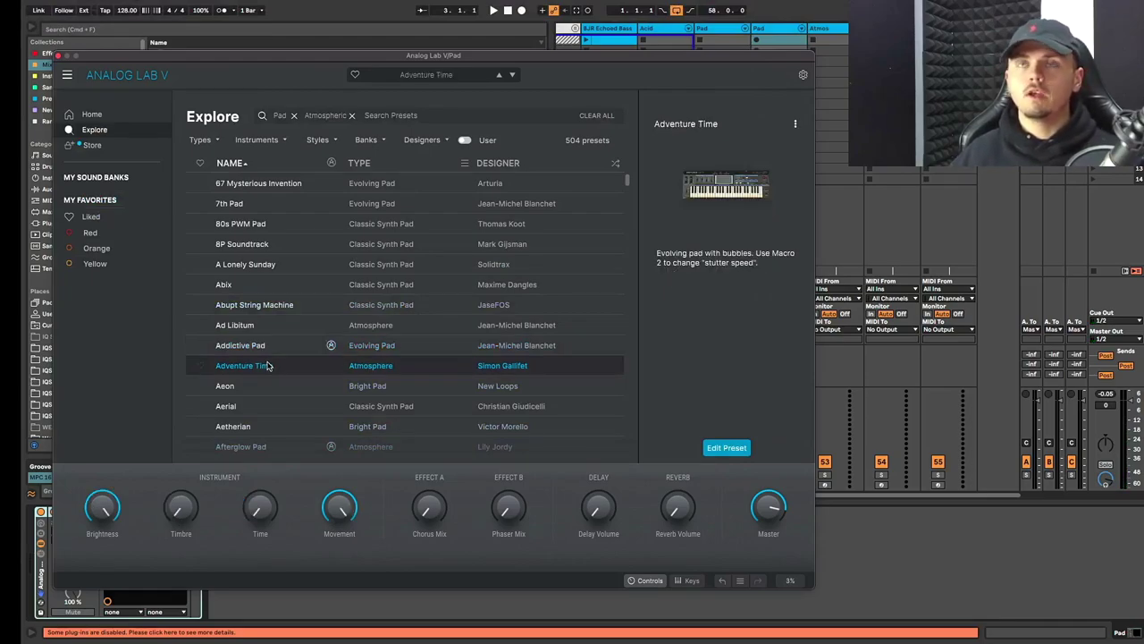
scroll(274, 372, down, 1)
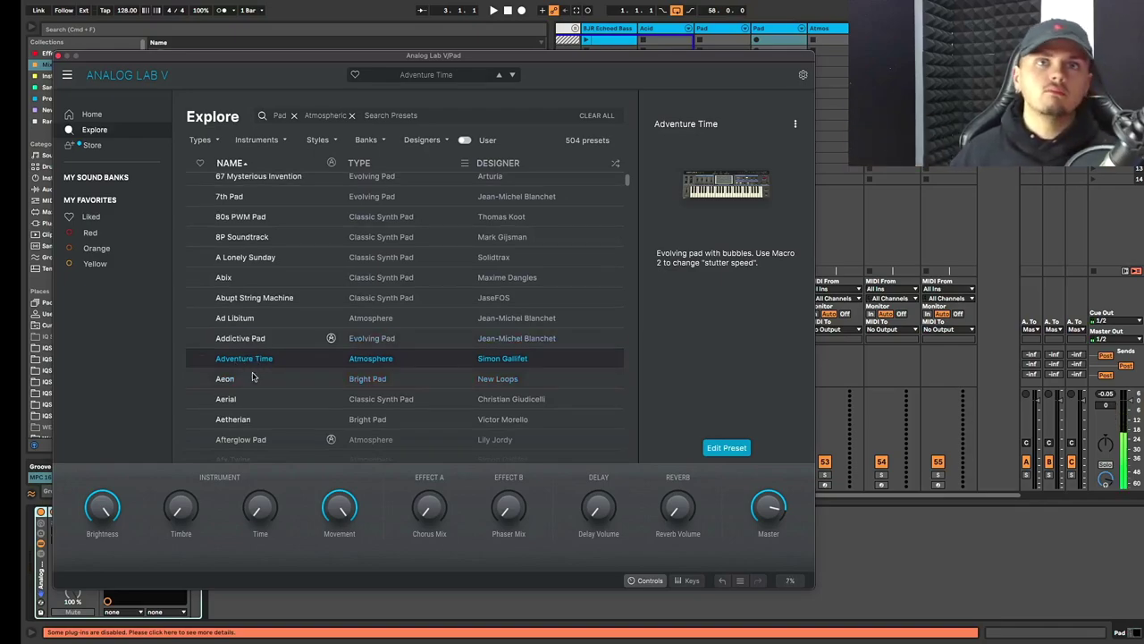
click(248, 385)
click(240, 403)
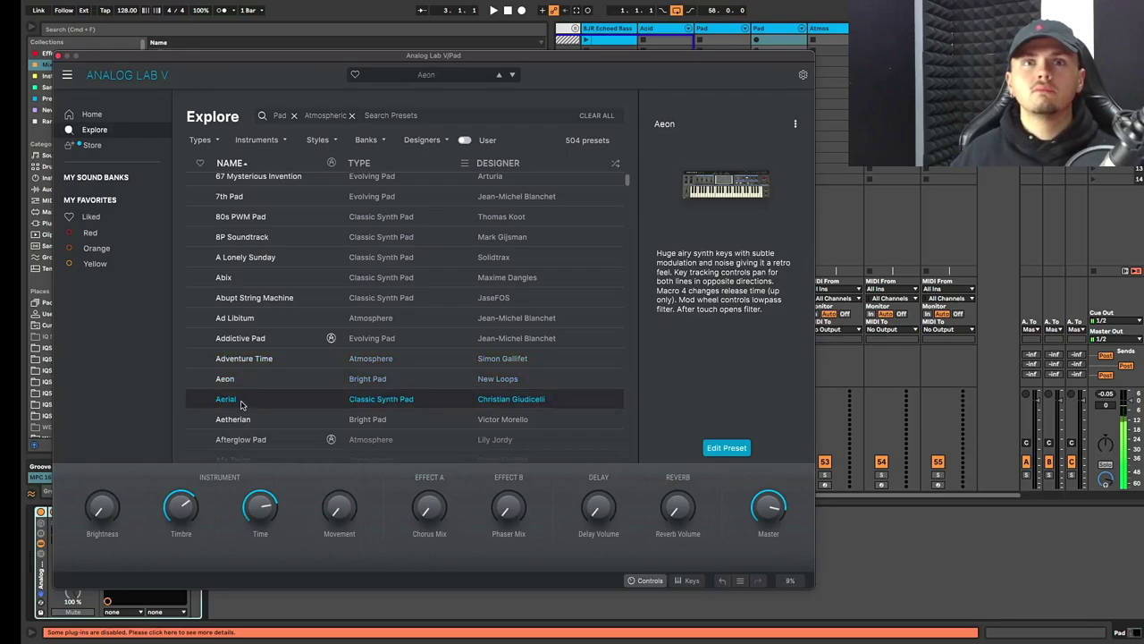
scroll(239, 404, down, 1)
click(241, 401)
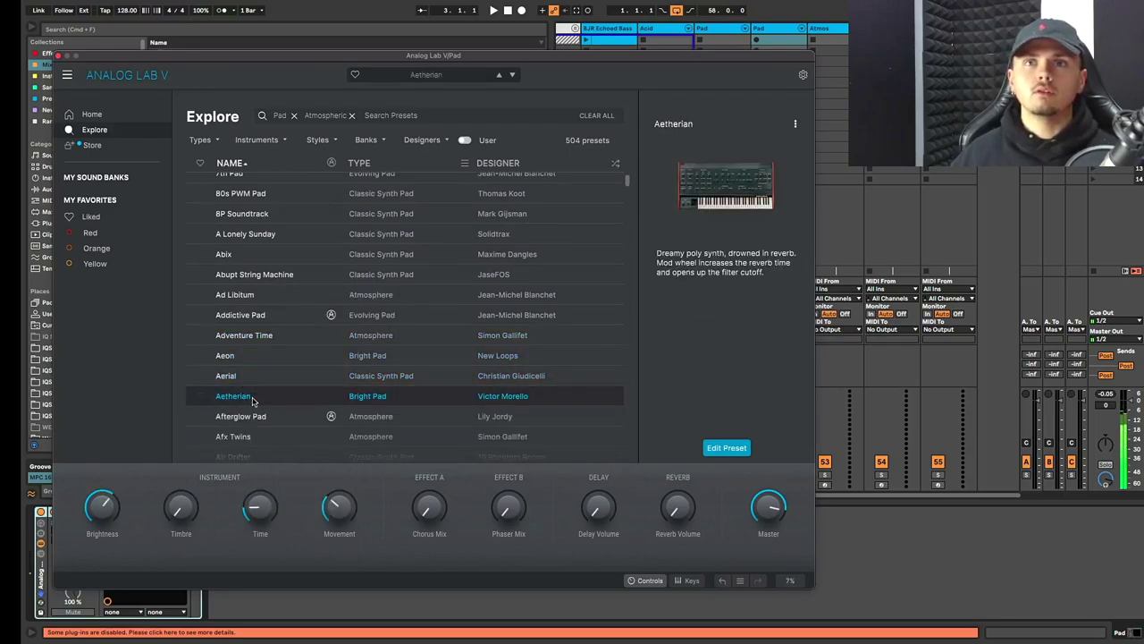
scroll(252, 402, down, 2)
click(252, 398)
Audition Afterglow Pad, Air Drifter, Airharm and Altair, then load Bird Talk and close Analog Lab V.
click(274, 369)
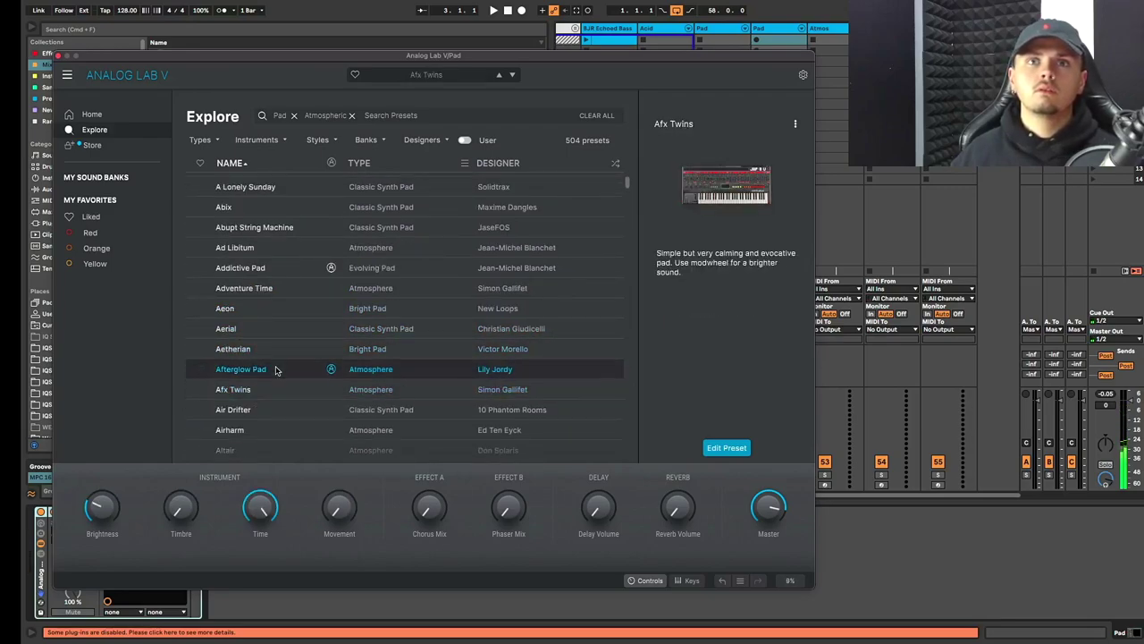
click(264, 408)
click(265, 427)
scroll(265, 428, down, 1)
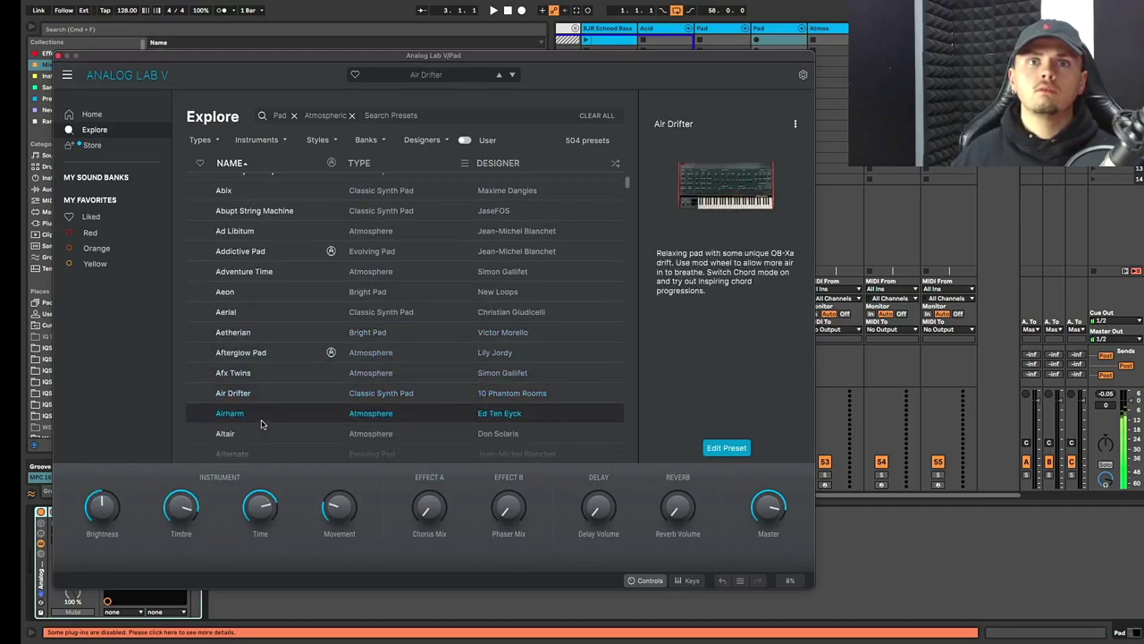
click(255, 435)
scroll(320, 436, down, 15)
click(320, 436)
scroll(320, 436, down, 2)
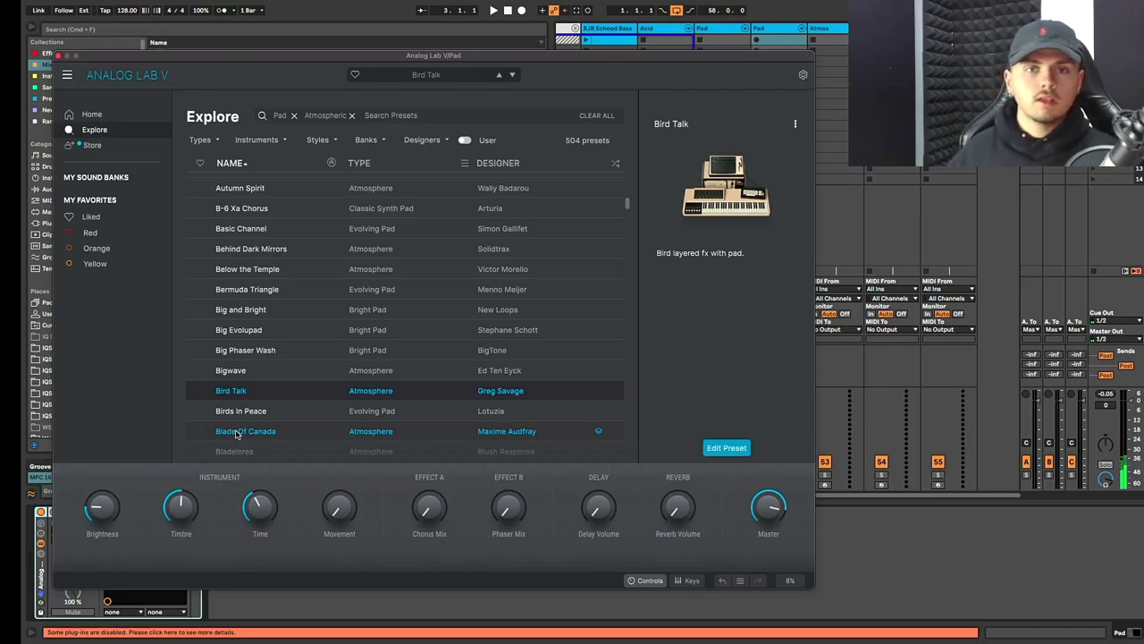
click(58, 56)
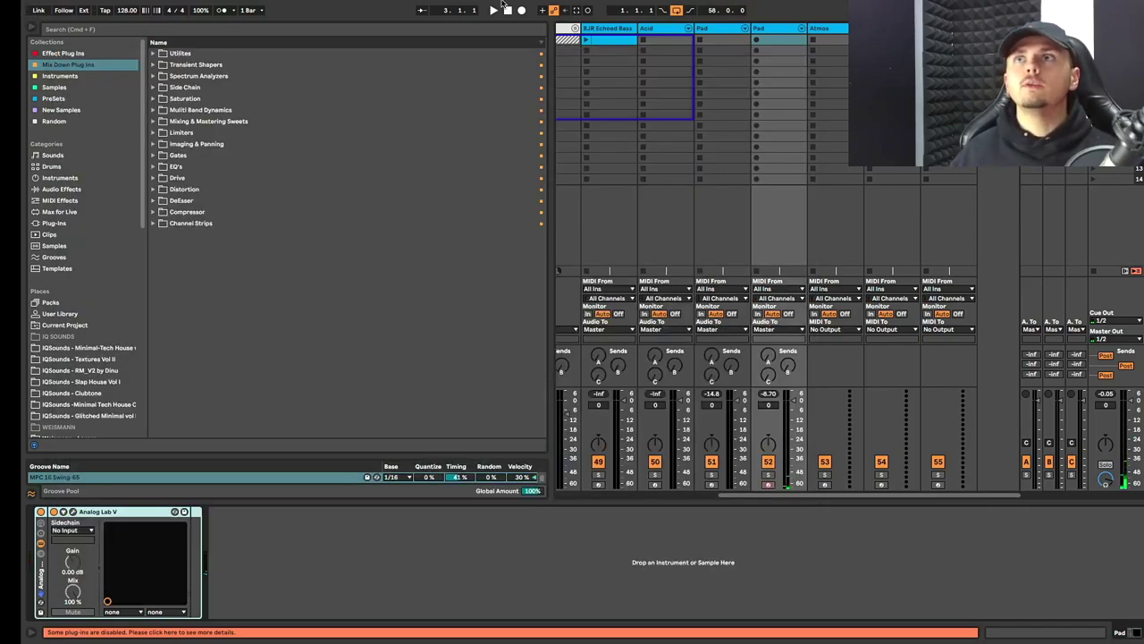
Duplicate the Pad track and audition 106 and Four and 11 Strings 1 in the copy's Analog Lab V.
click(783, 26)
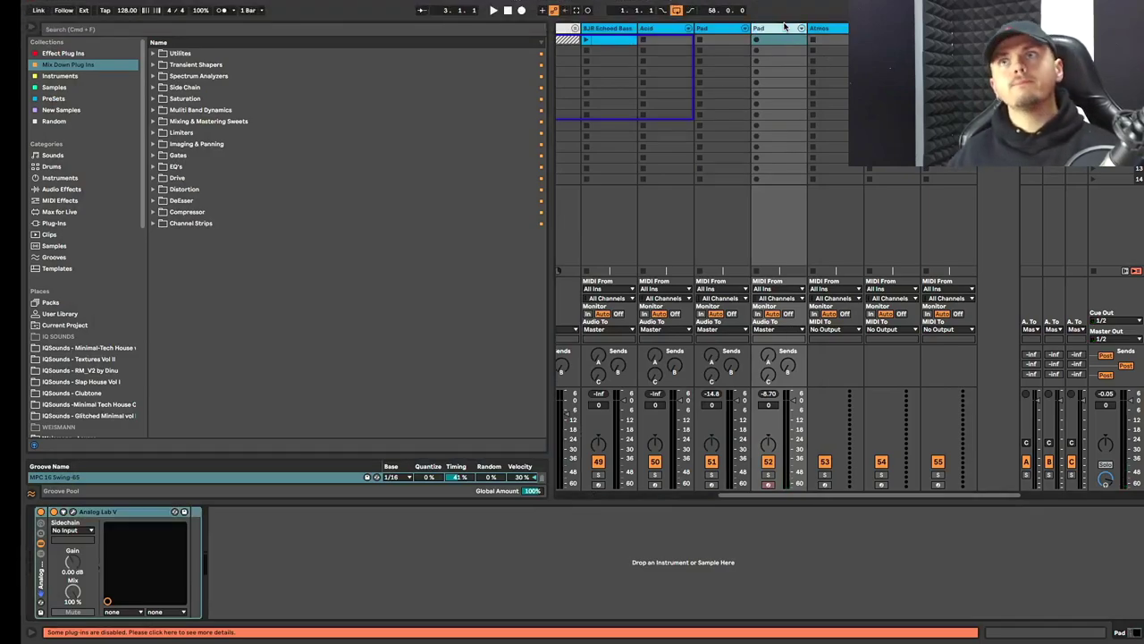
key(ctrl+d)
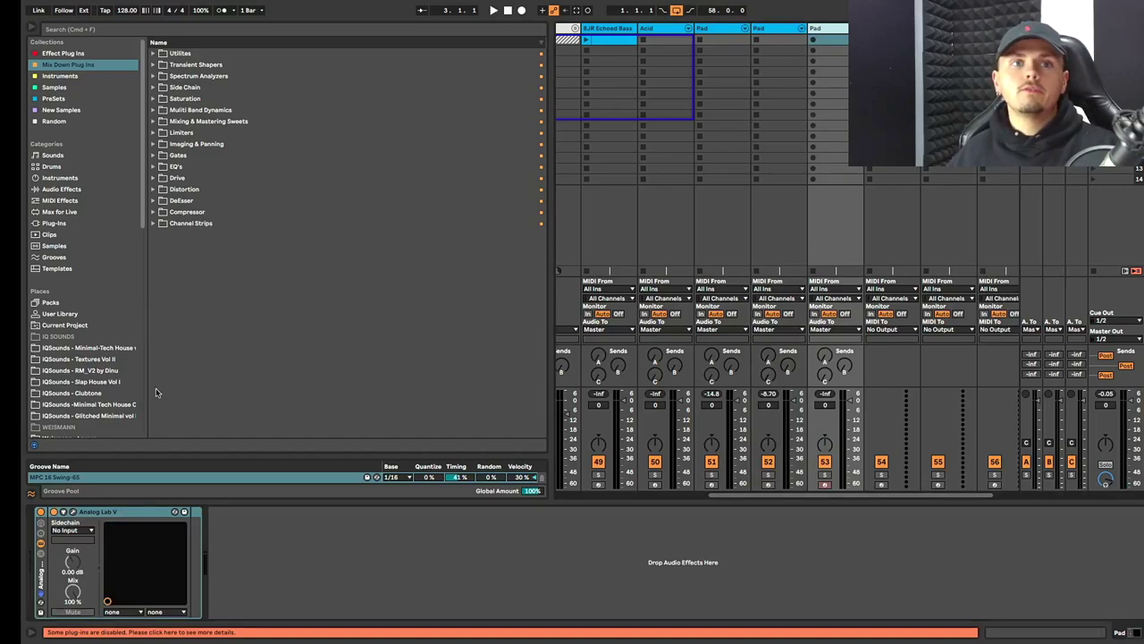
click(76, 516)
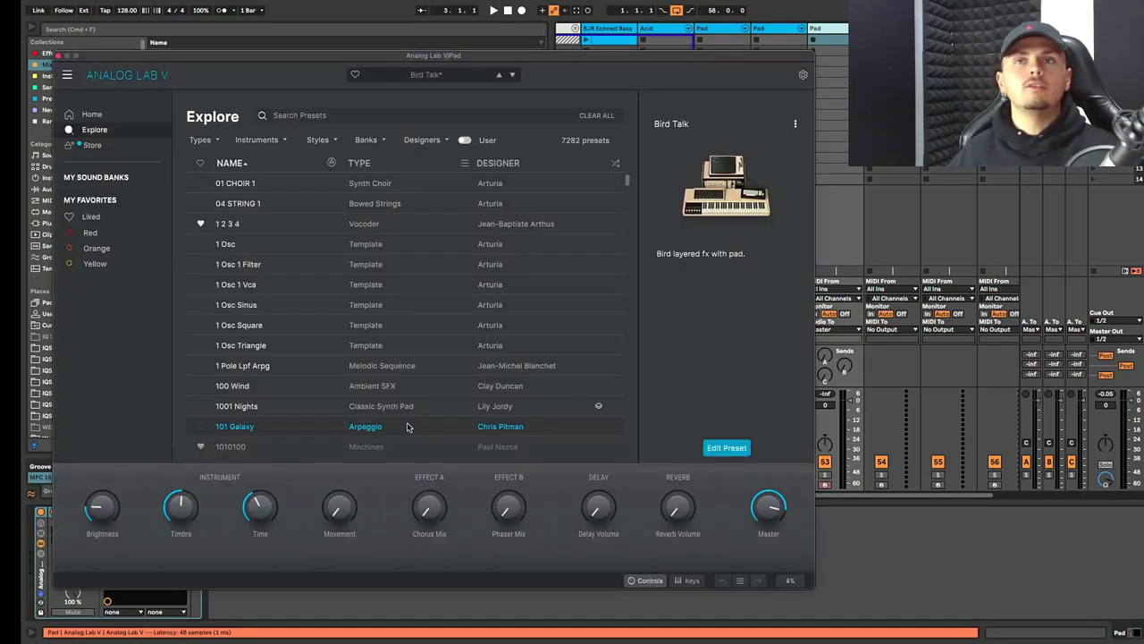
scroll(375, 412, down, 3)
click(335, 395)
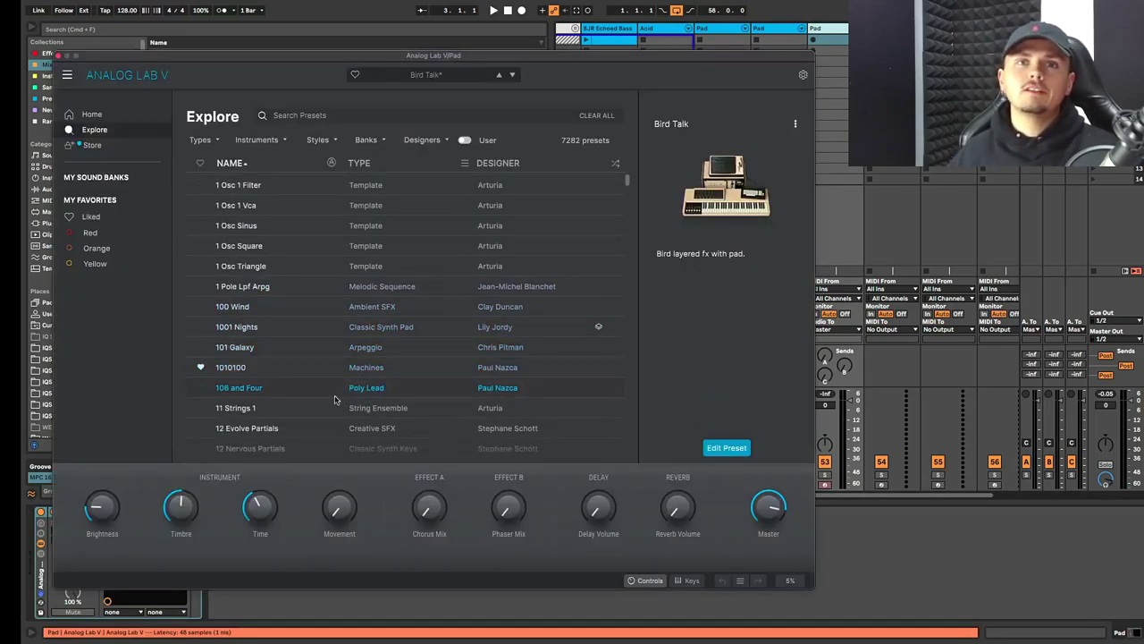
click(335, 402)
scroll(253, 404, down, 1)
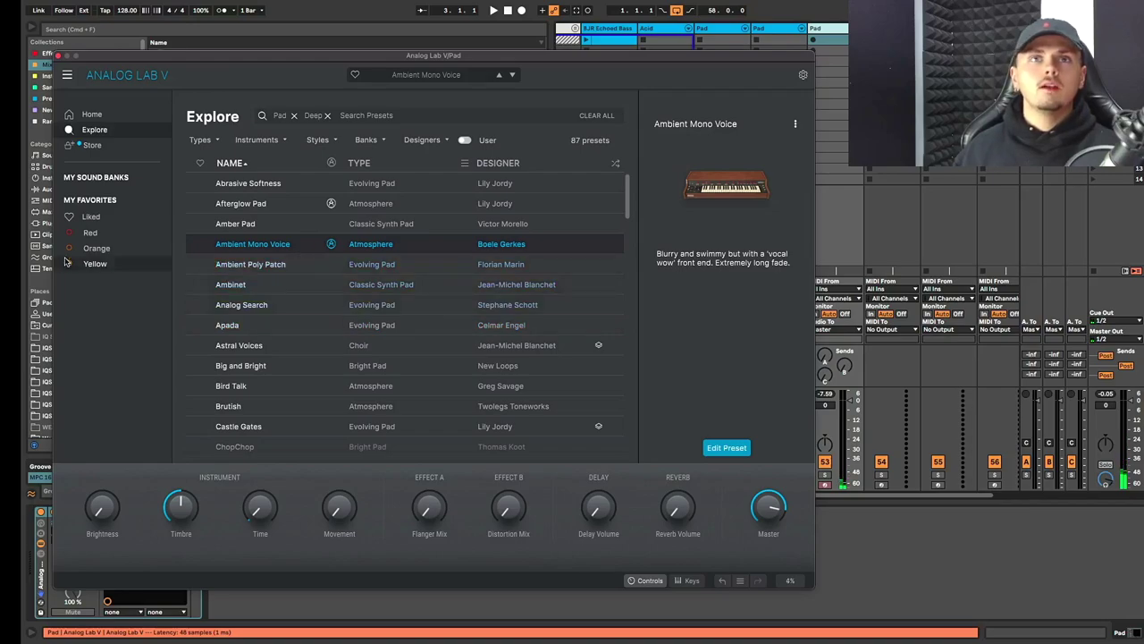
Try Ambient Poly Patch, then switch back to Ambient Mono Voice on the duplicated pad.
click(250, 265)
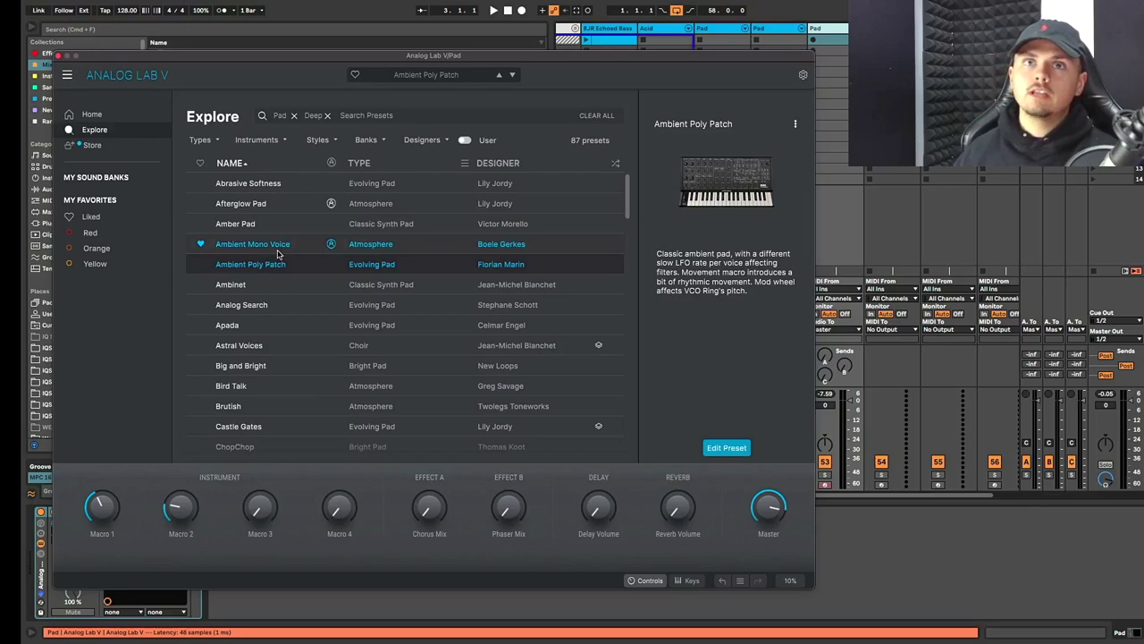
click(276, 254)
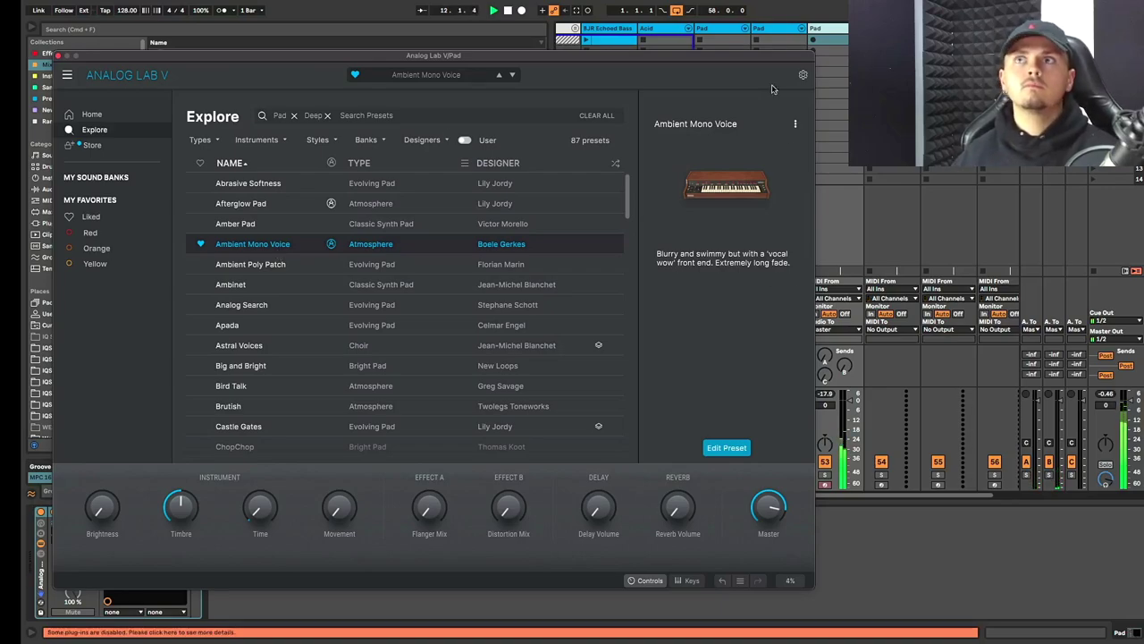
mouse_move(725, 206)
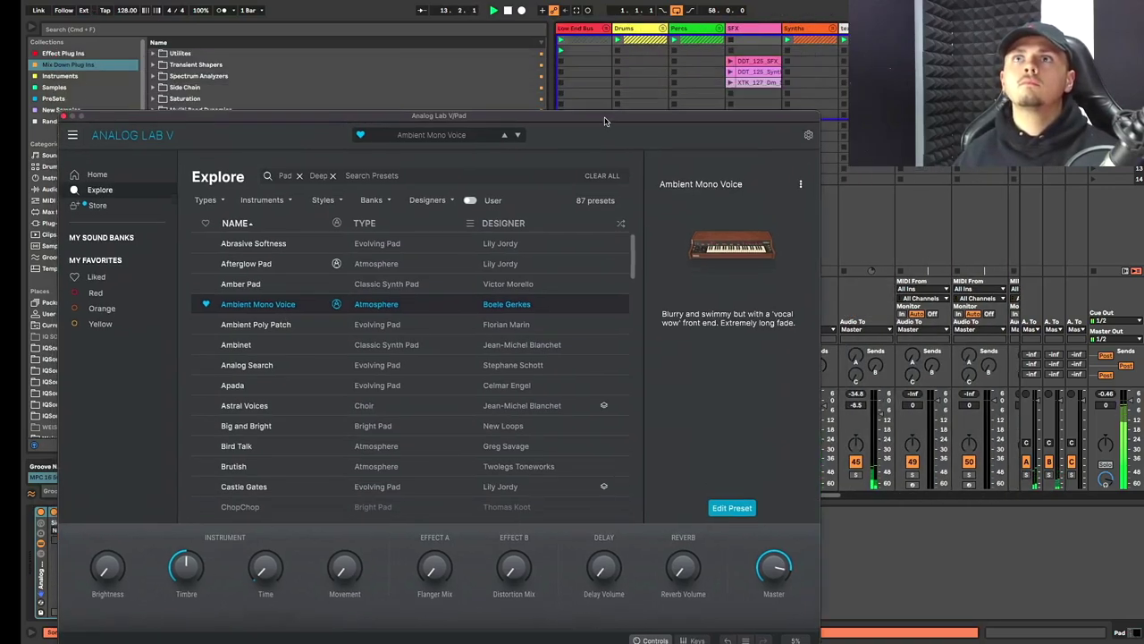
Move the Analog Lab V window aside, scroll the session right and select the last Pad track.
drag(542, 56, 548, 121)
click(556, 58)
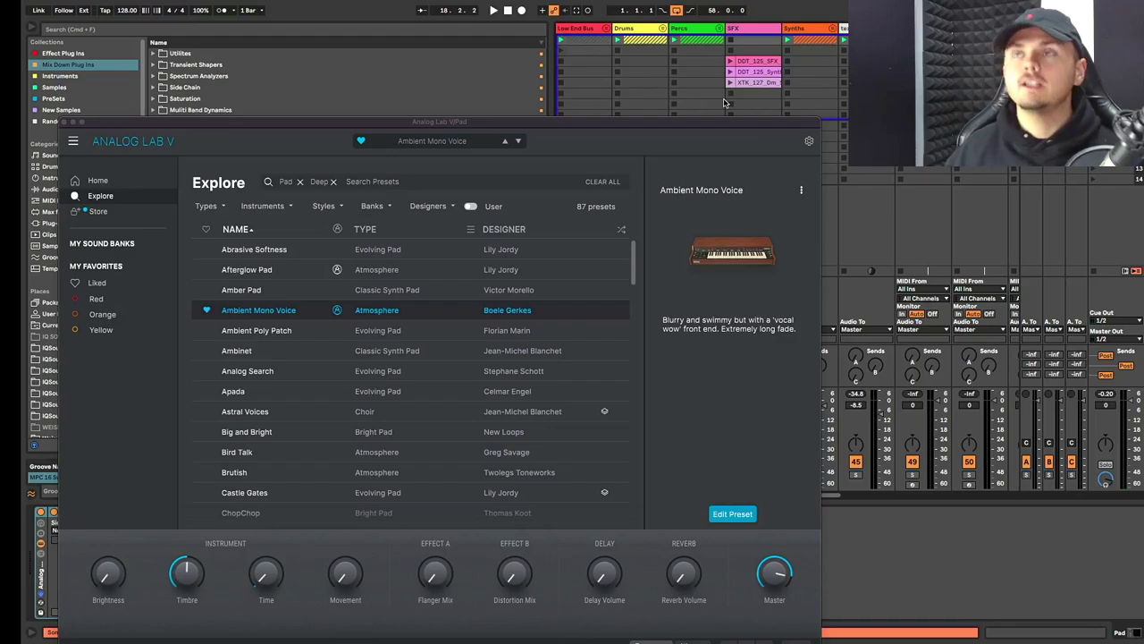
scroll(724, 103, right, 5)
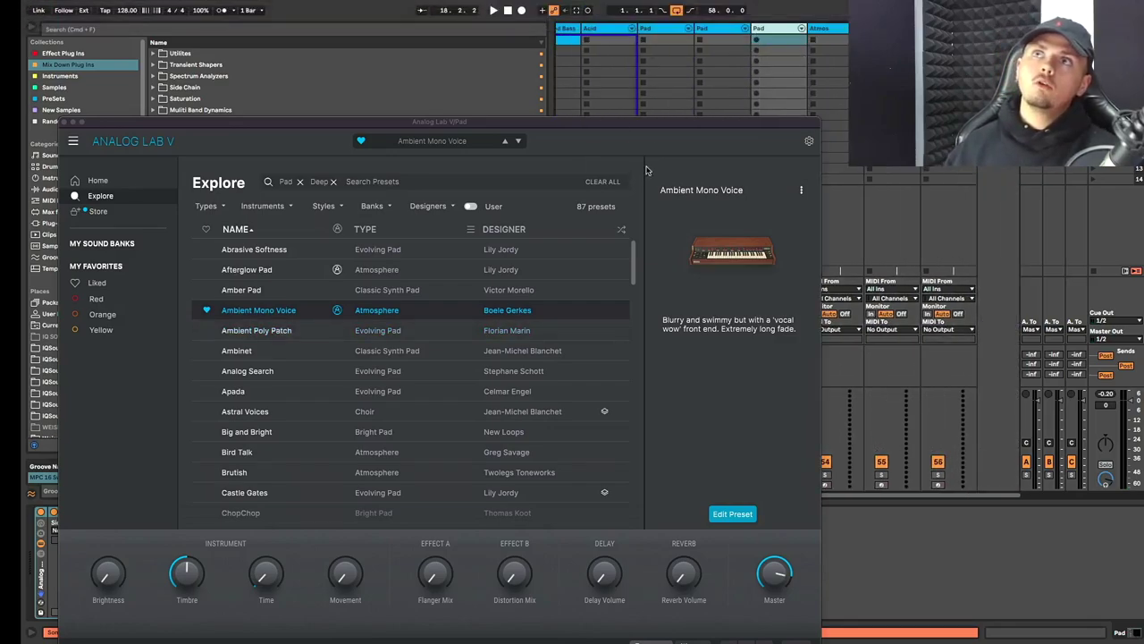
click(723, 29)
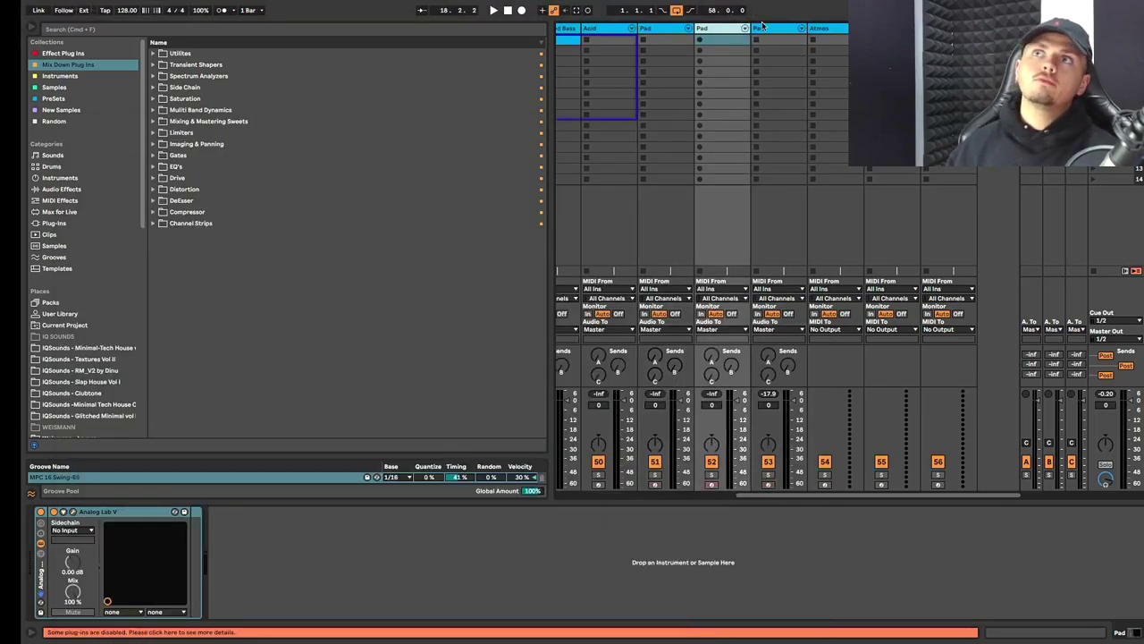
click(780, 30)
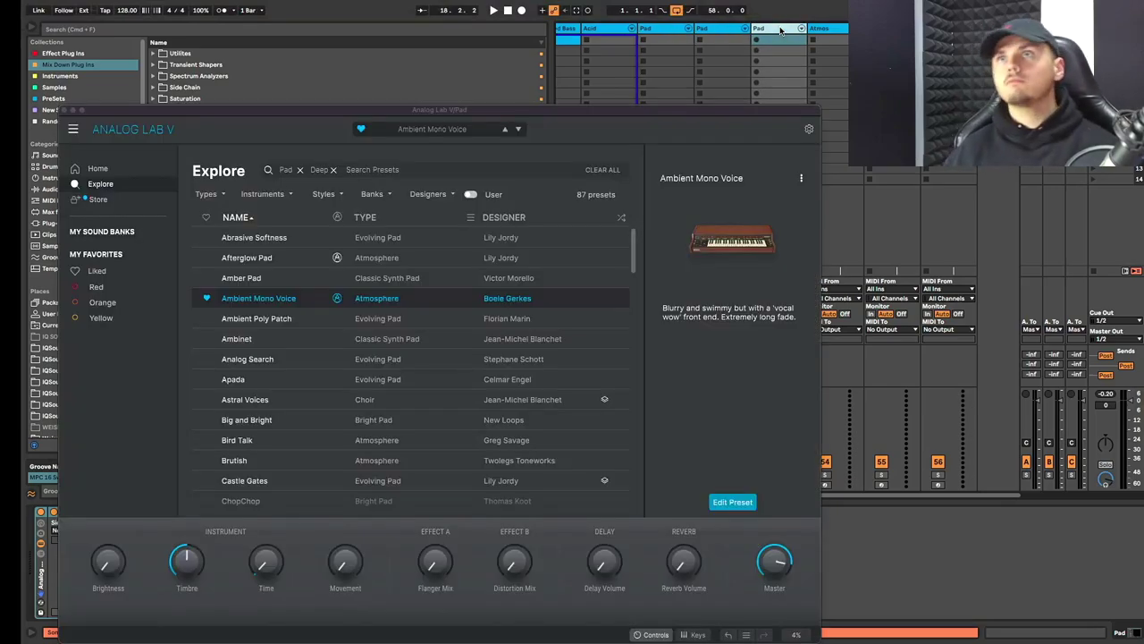
Duplicate the Pad track and open Analog Lab V on a Pad track.
key(ctrl+d)
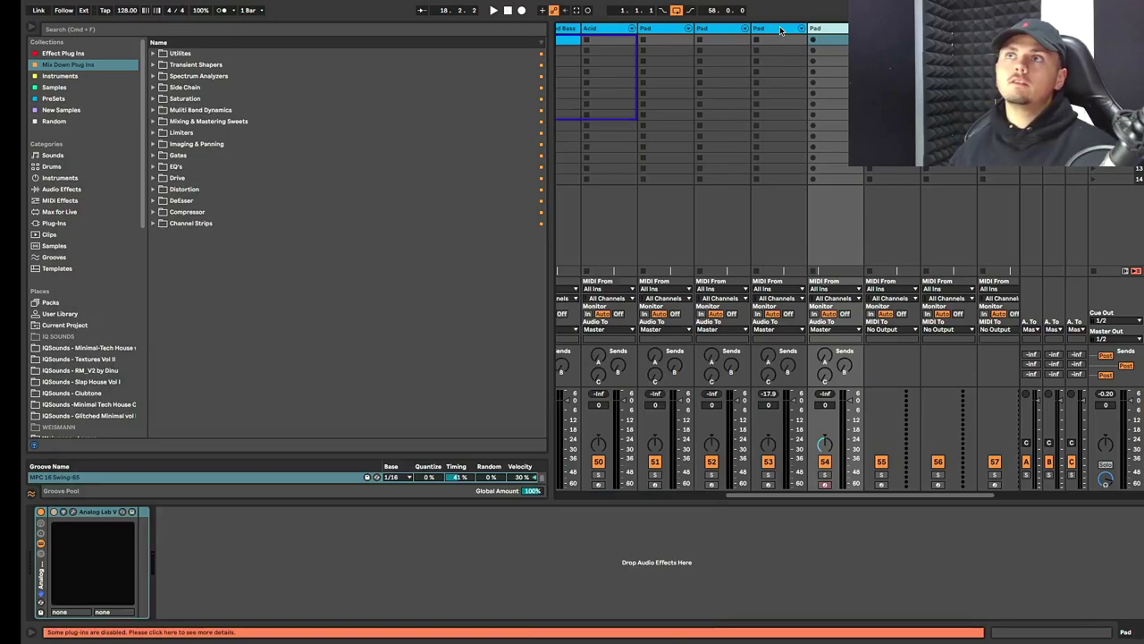
click(893, 376)
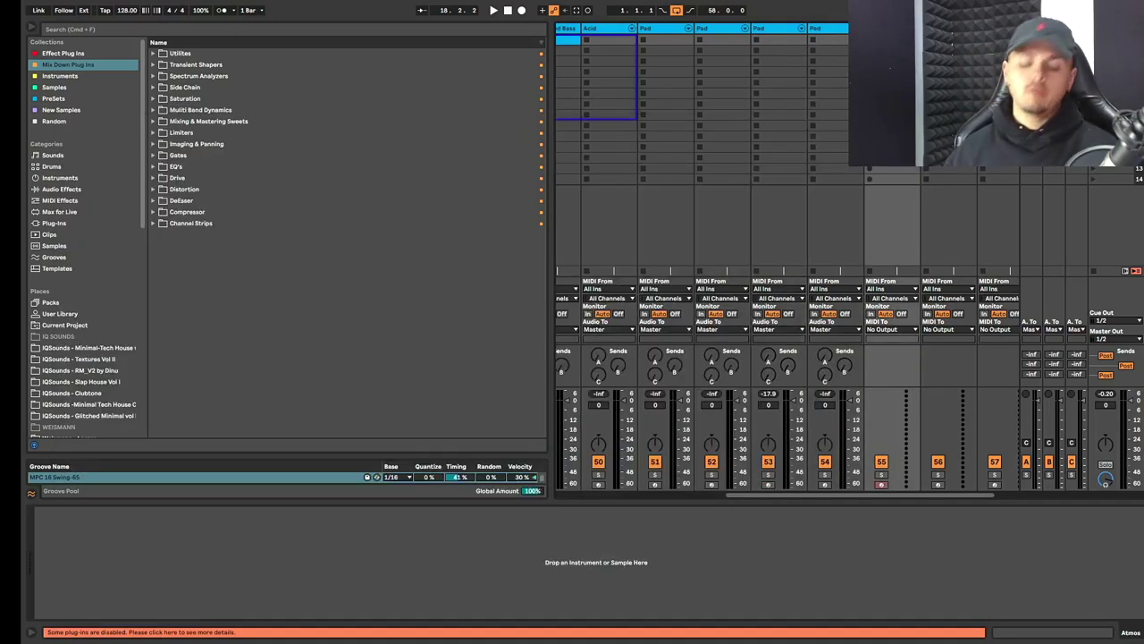
click(998, 304)
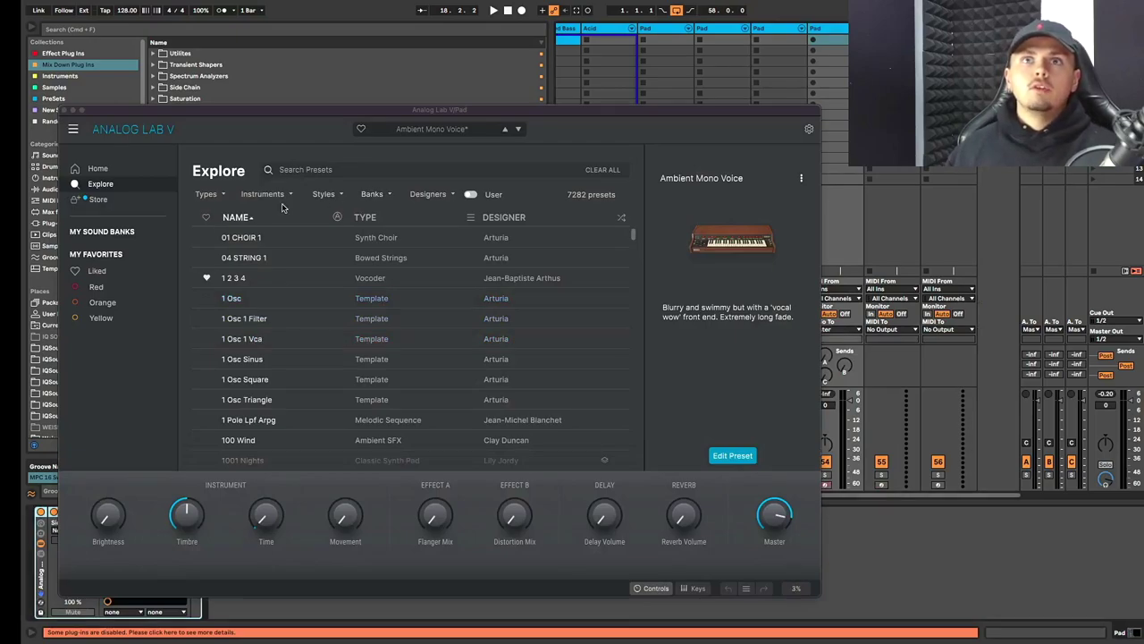
Filter presets to Pad type and Soundscape style, auditioning 1001 Nights and 30's Coil.
click(206, 194)
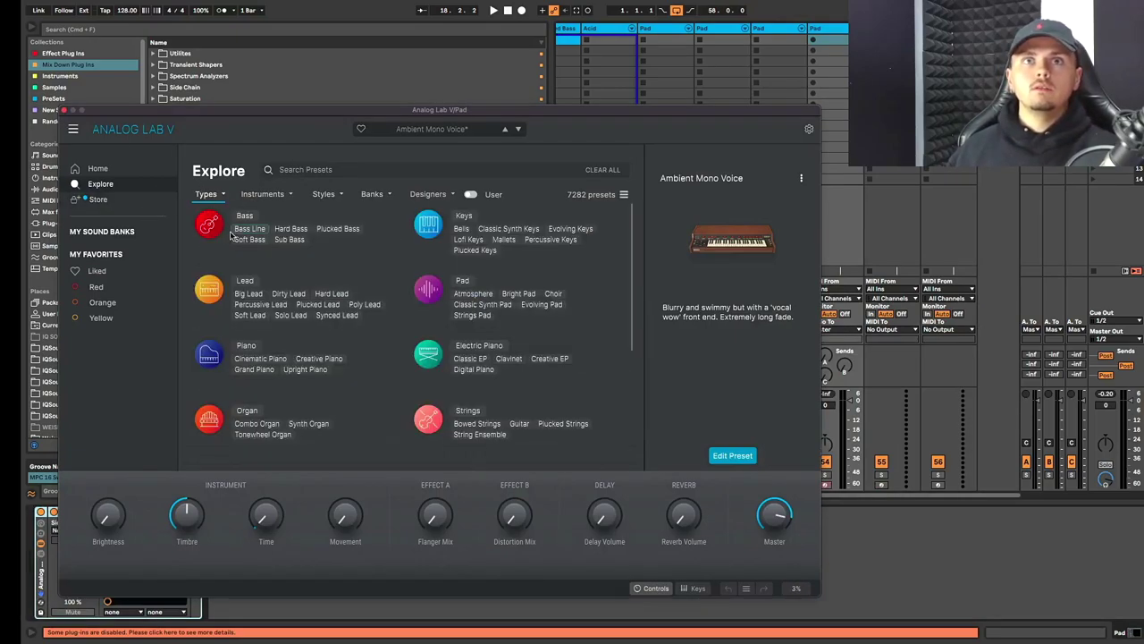
click(435, 294)
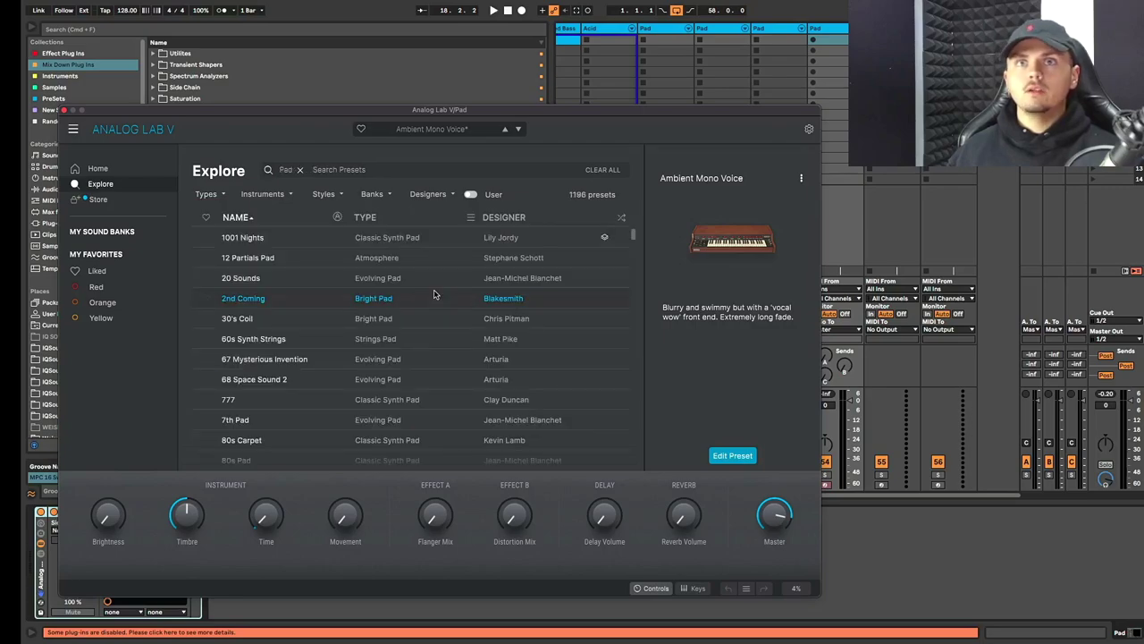
click(323, 194)
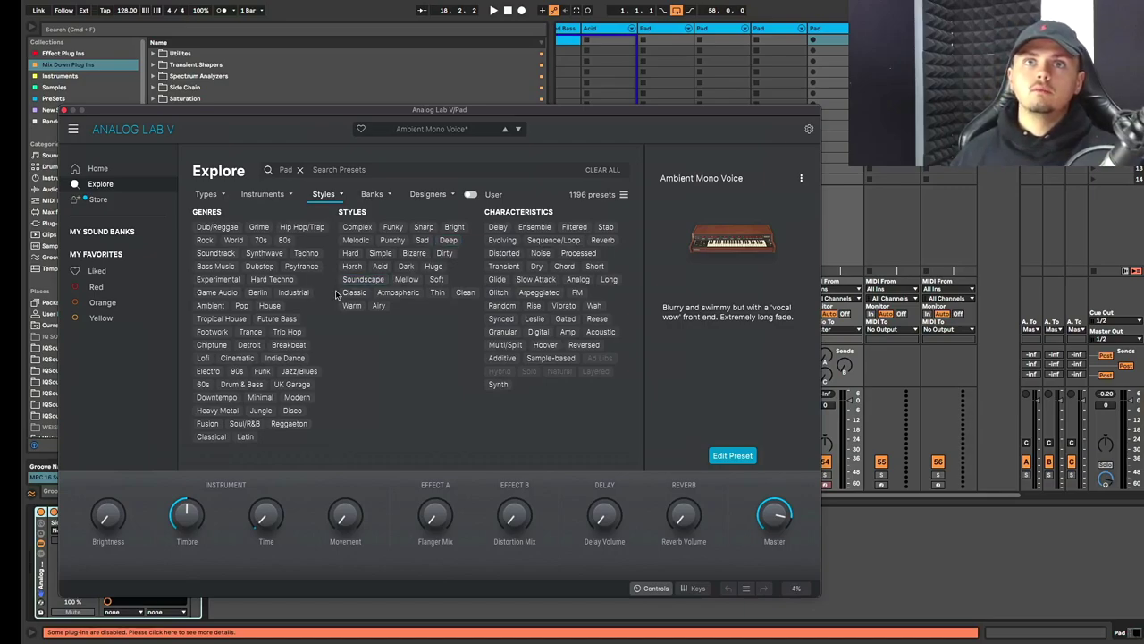
click(373, 279)
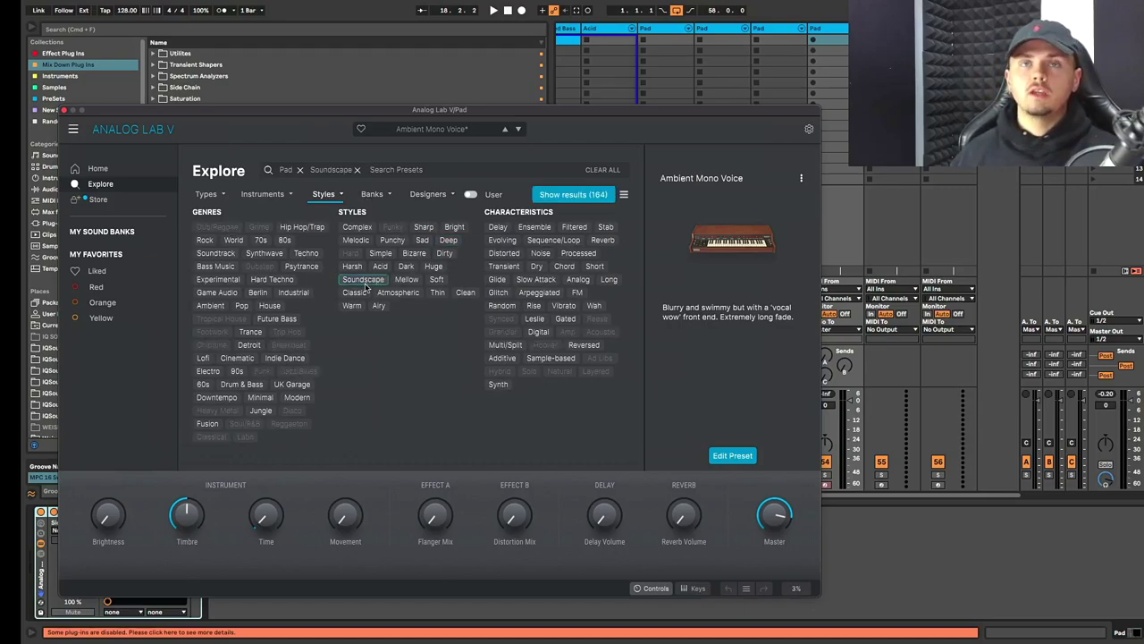
click(241, 235)
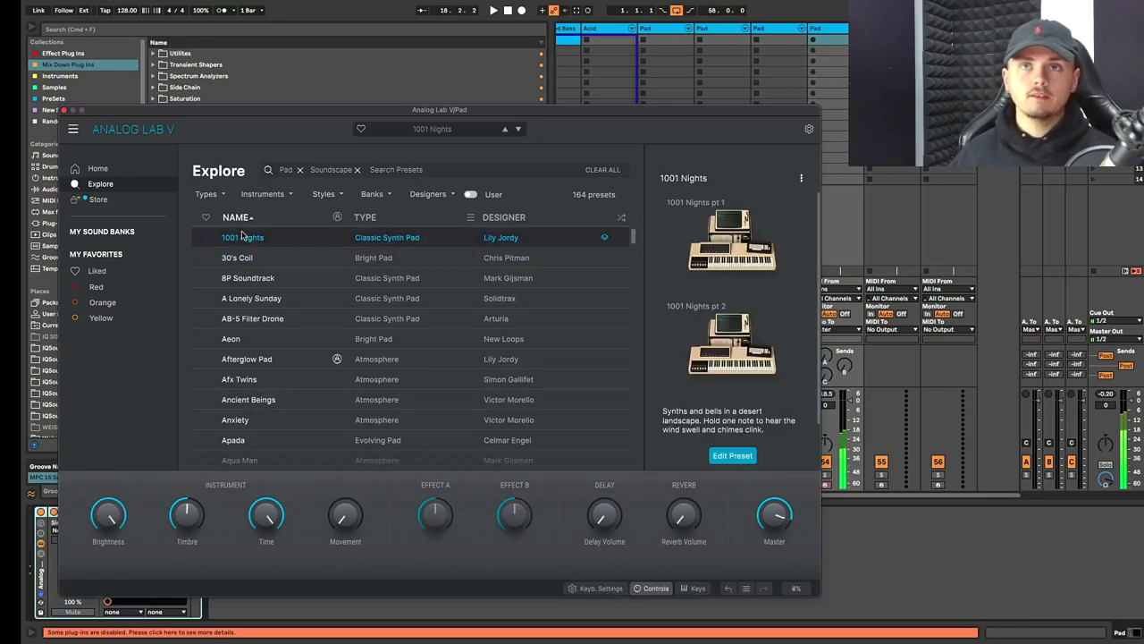
click(239, 259)
Load the Anxiety preset, return Home, remove the Dark filter and close Analog Lab V.
scroll(251, 295, down, 3)
click(261, 311)
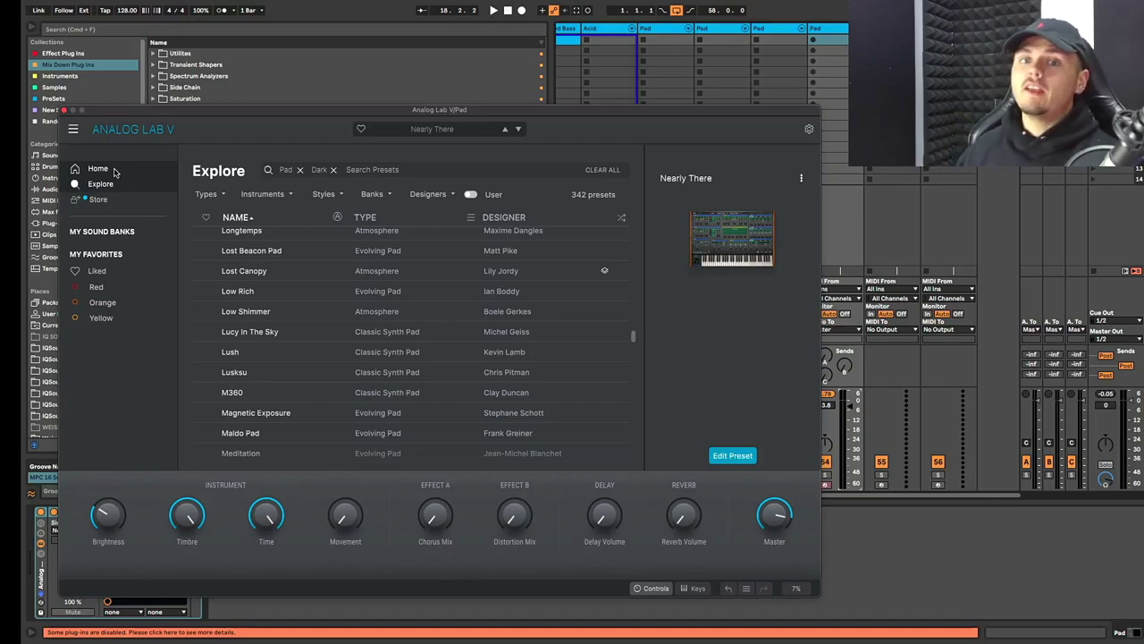
click(97, 169)
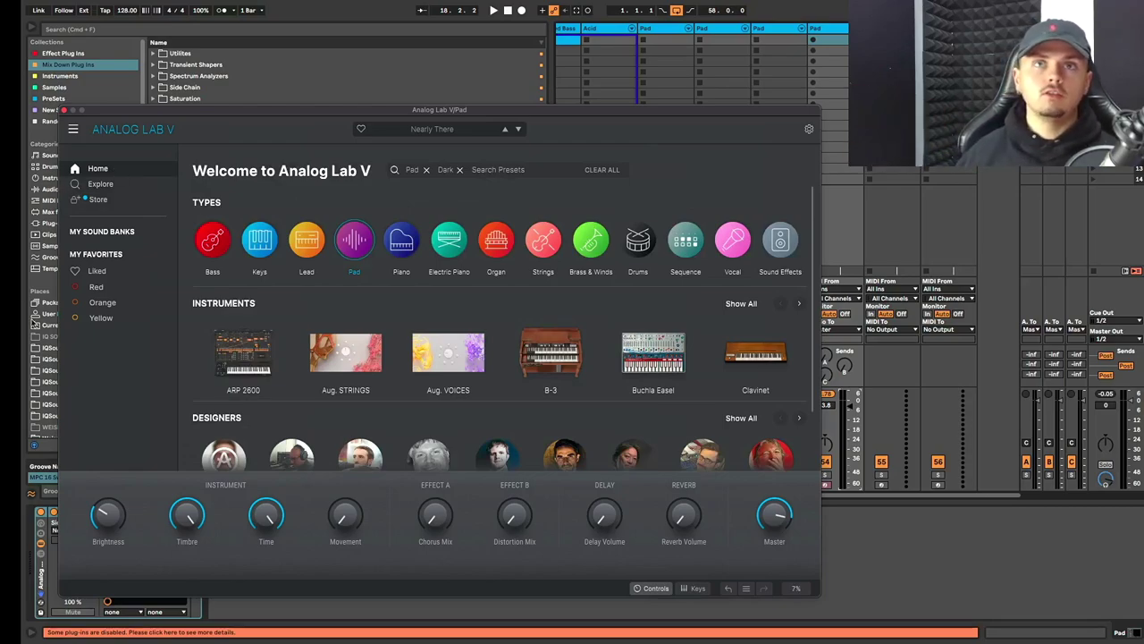
click(461, 170)
key(super+alt+p)
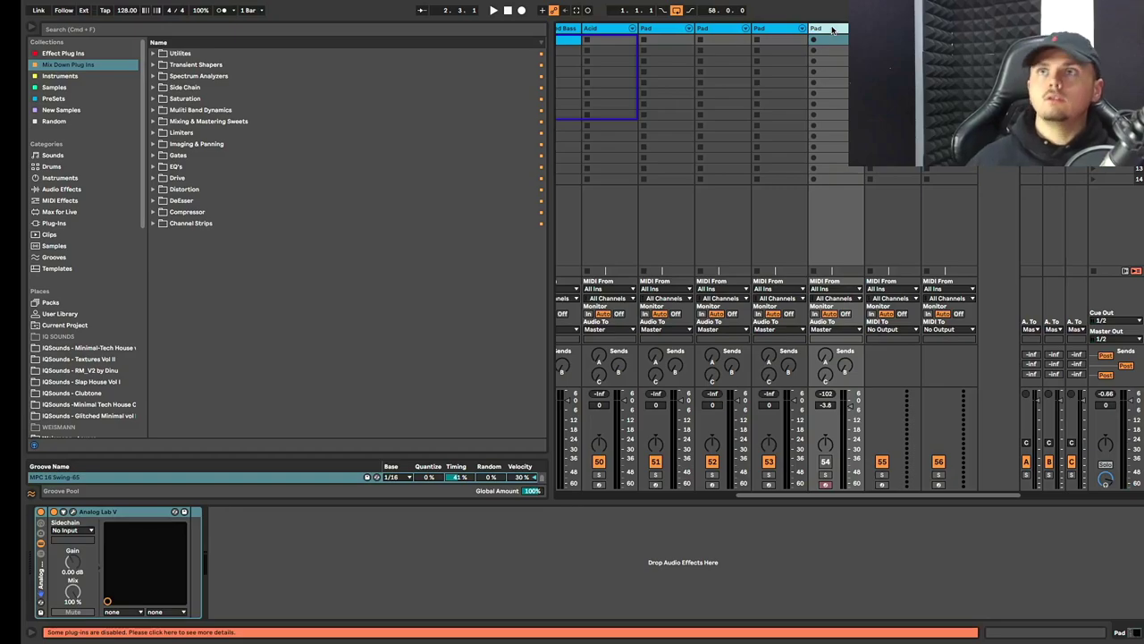
Delete the extra Pad track and close the Analog Lab V window.
key(Delete)
scroll(769, 36, left, 2)
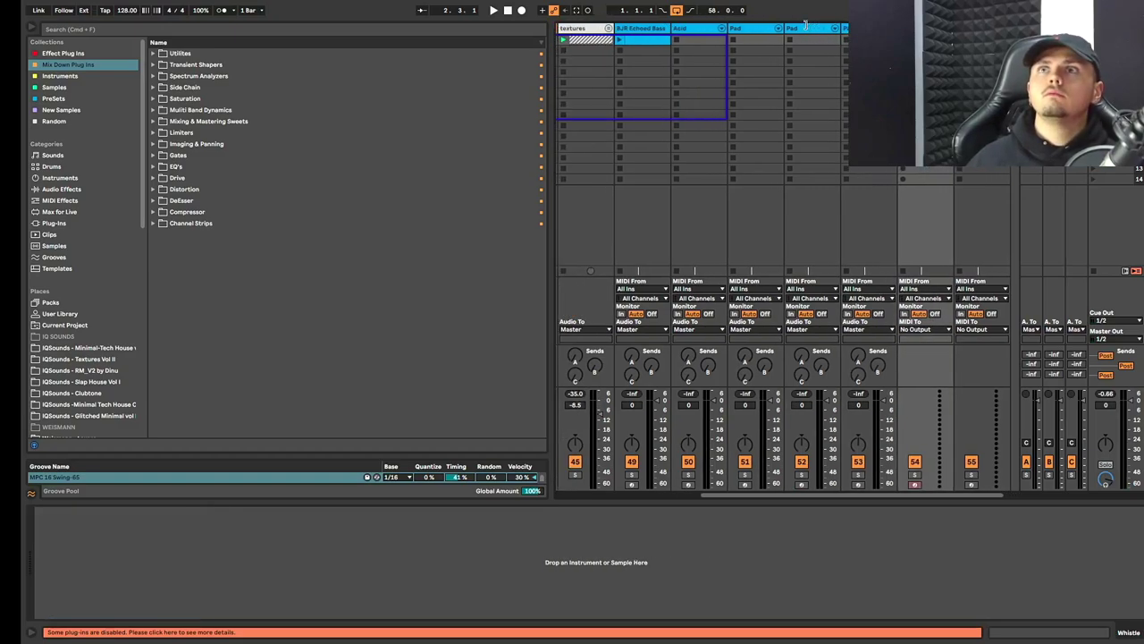
key(super+z)
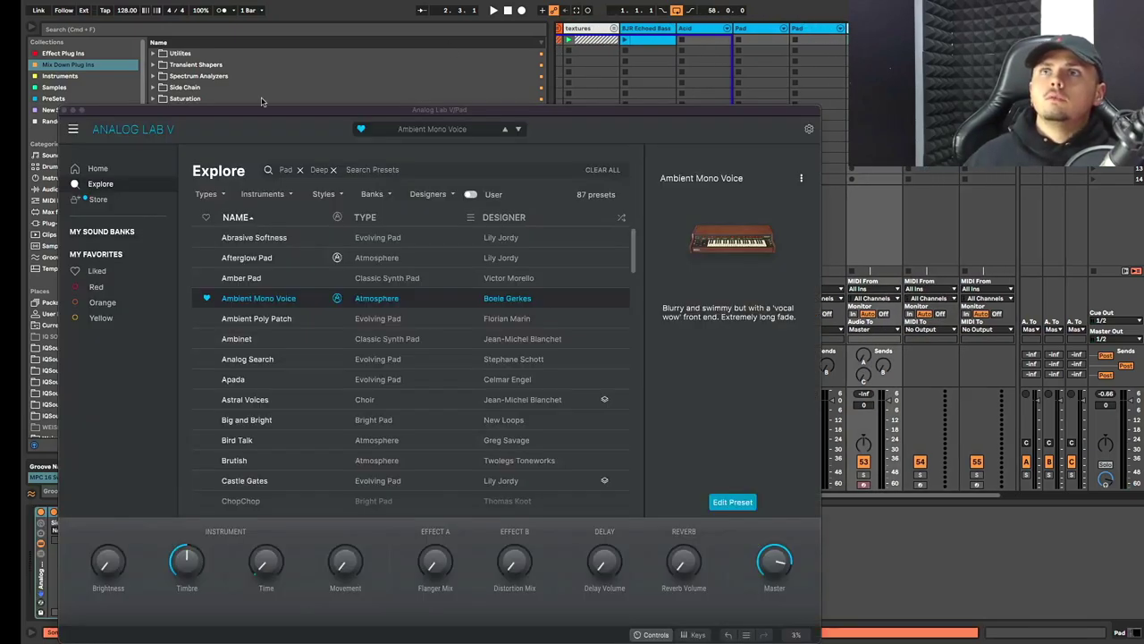
click(62, 110)
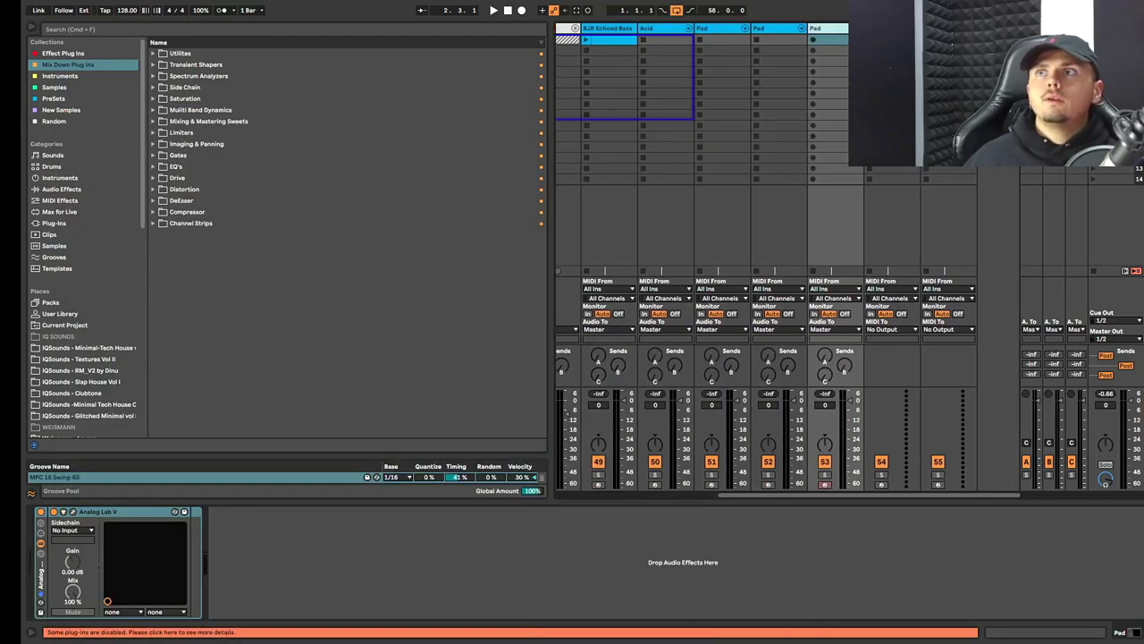
Select empty track 54, search the browser for 'whistle' and preview Whistle 727 Short 02.wav.
key(Right)
click(79, 30)
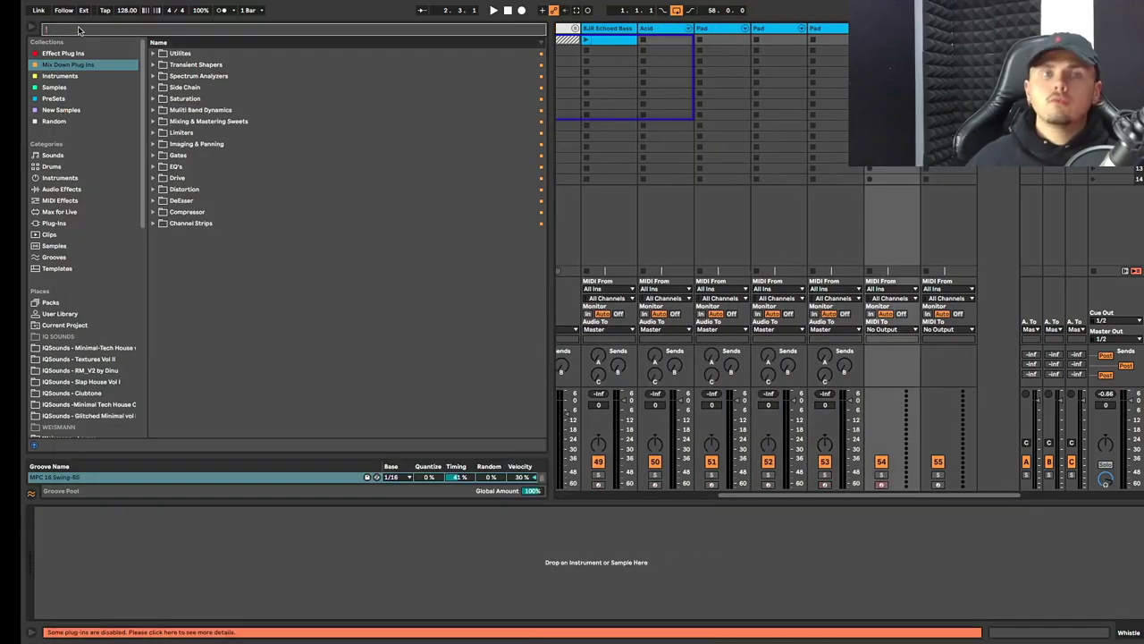
text(whistle)
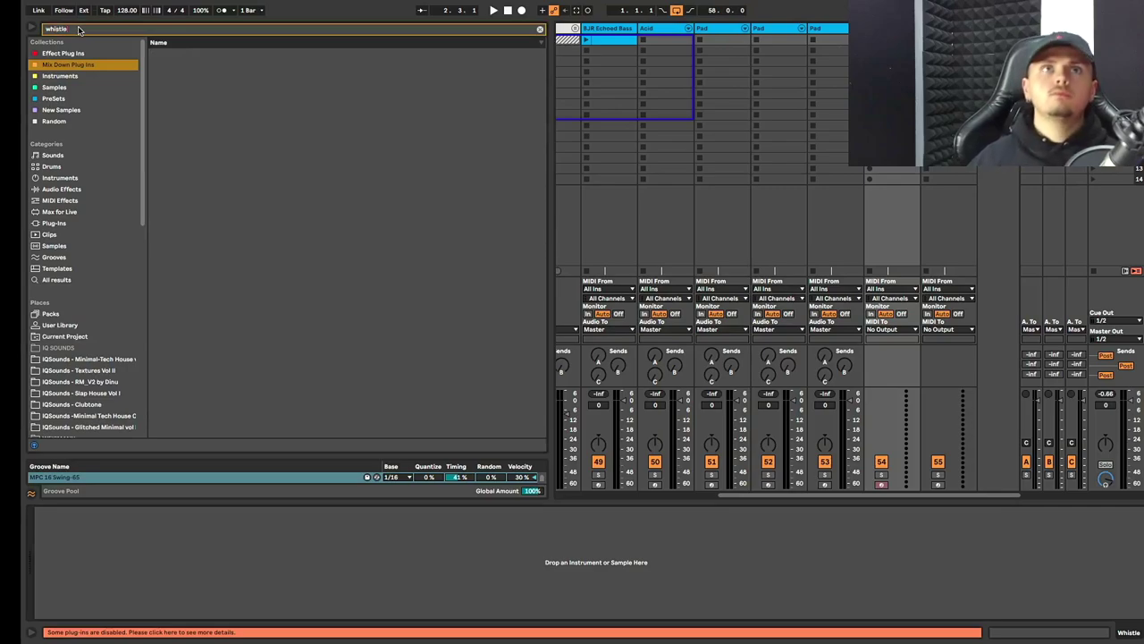
click(215, 154)
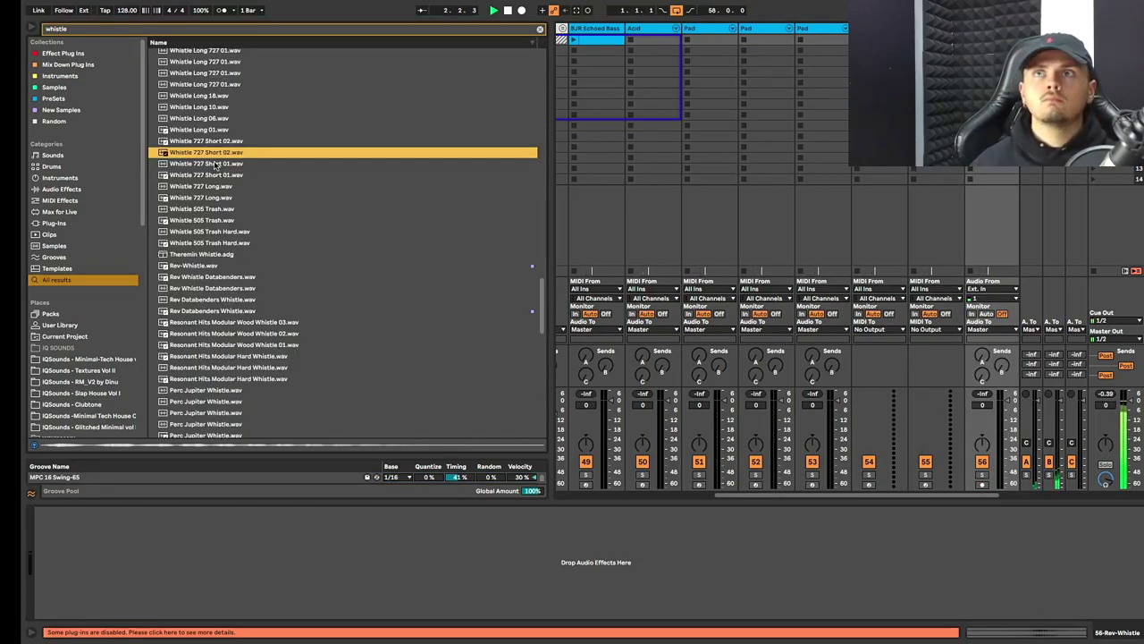
Step through the whistle results to audition samples such as Whistle Long 18.wav.
key(Down)
key(Down)
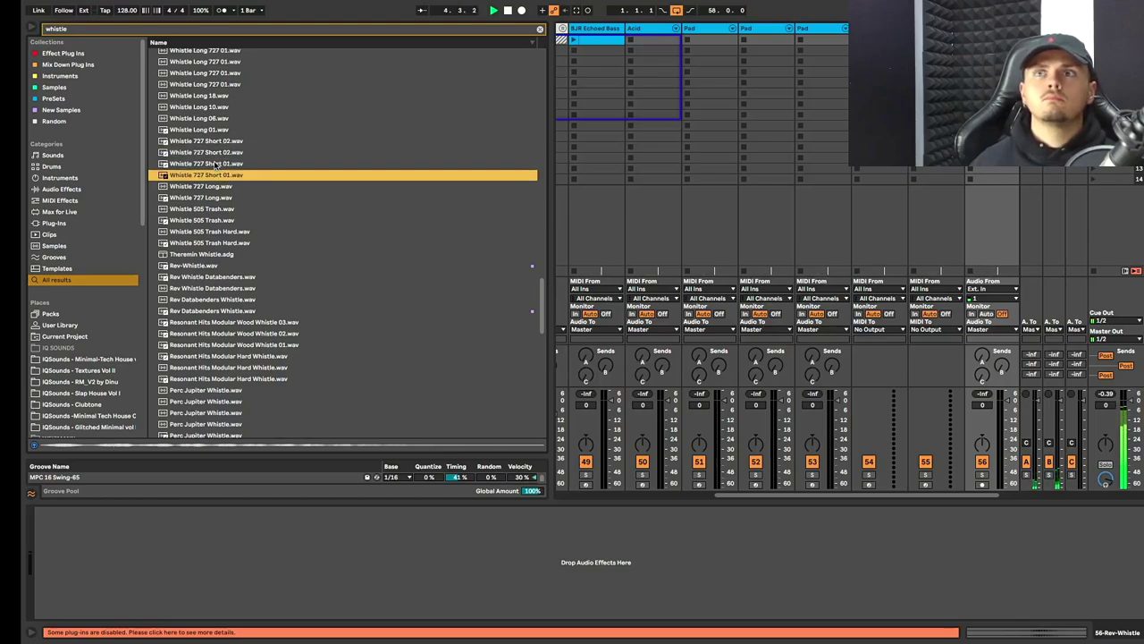
key(Up)
key(Up)
key(Up)
key(Up)
key(Up)
key(Up)
key(Up)
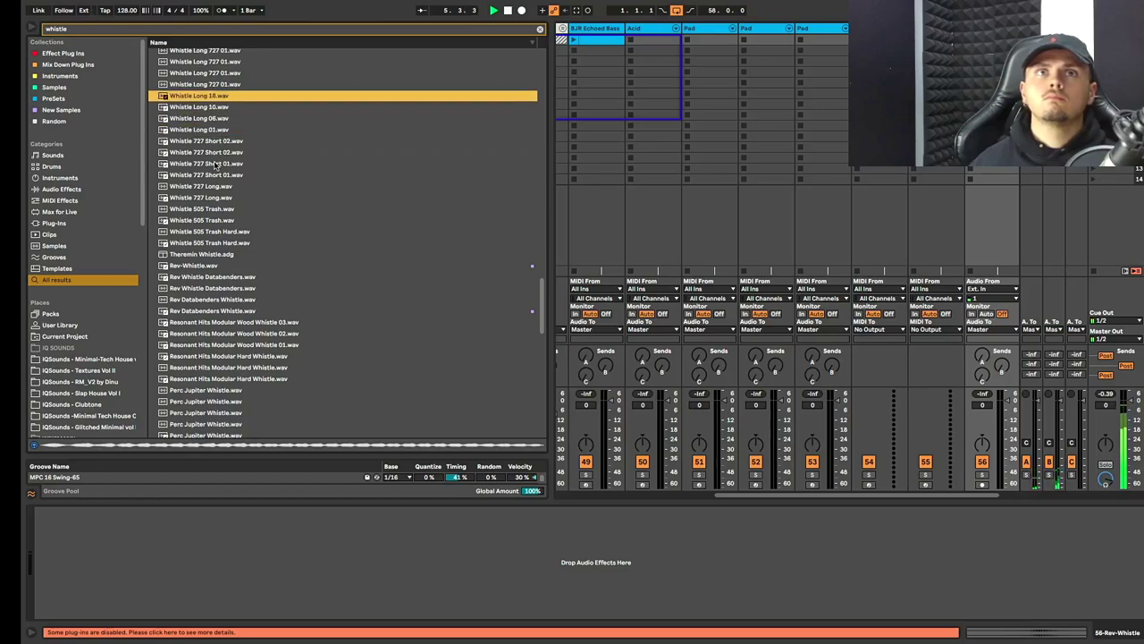
key(Up)
key(Up)
key(Up)
key(Up)
key(Up)
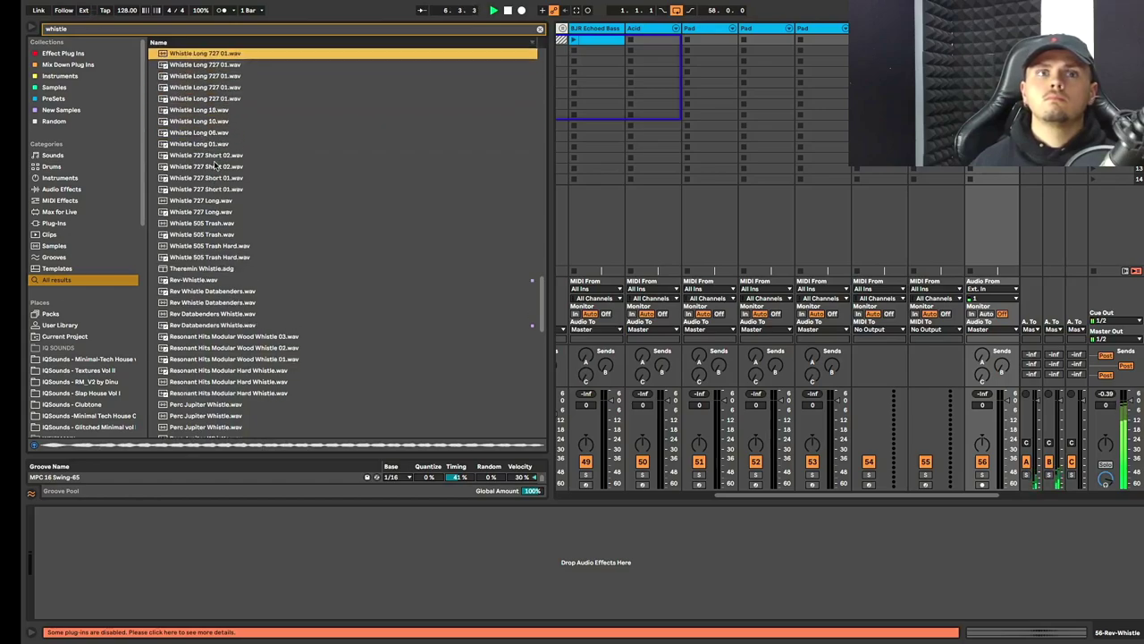
key(Up)
key(Up)
key(Up)
key(Up)
key(Up)
key(Up)
key(Up)
key(Up)
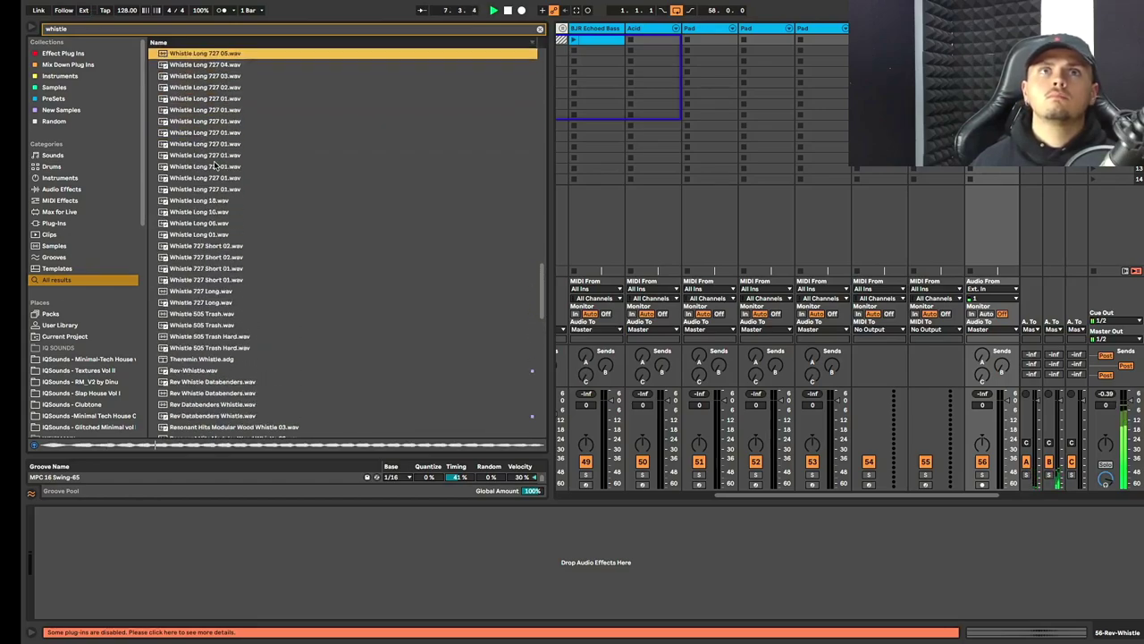
key(Up)
key(Up)
key(Up)
key(Up)
key(Up)
key(Up)
key(Up)
key(Up)
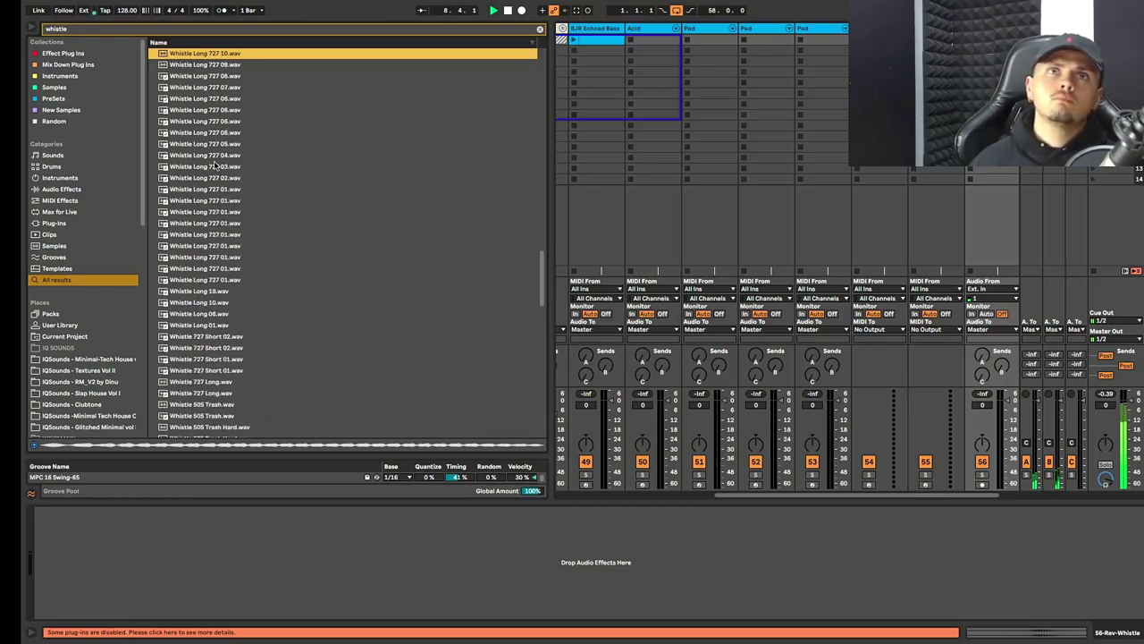
key(Up)
key(Up)
key(Up)
key(Up)
key(Up)
key(Up)
key(Up)
key(Up)
key(Up)
key(Up)
key(Up)
key(Up)
key(Up)
key(Up)
key(Up)
key(Up)
key(Up)
key(Up)
key(Up)
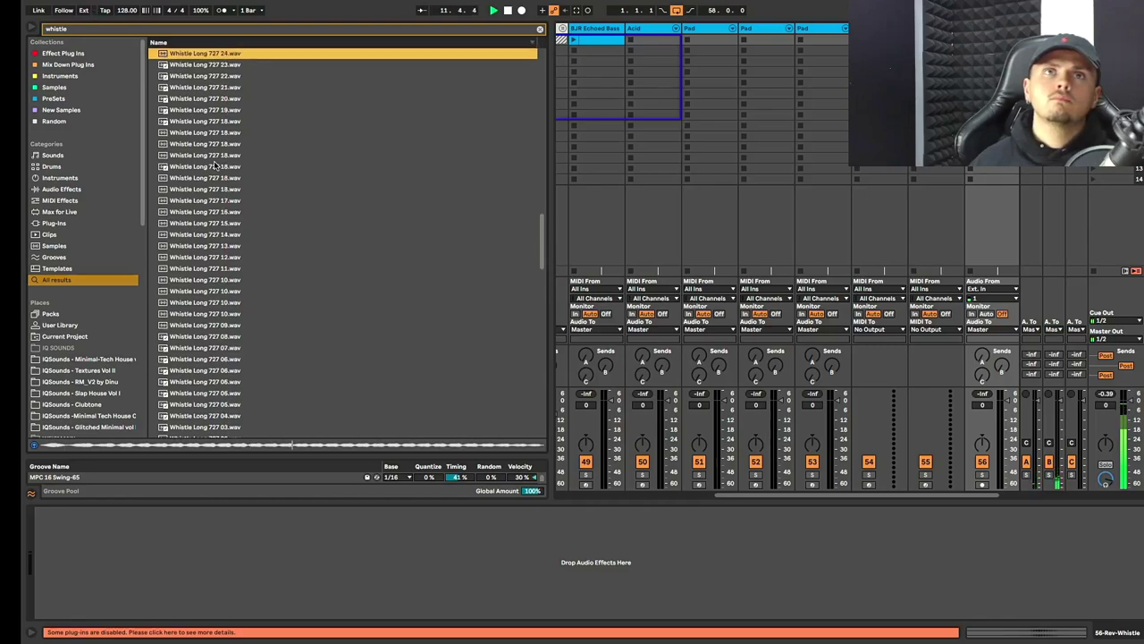
key(Up)
key(Up)
key(Up)
key(Up)
key(Up)
key(Up)
key(Up)
key(Up)
key(Up)
key(Up)
key(Up)
key(Up)
key(Up)
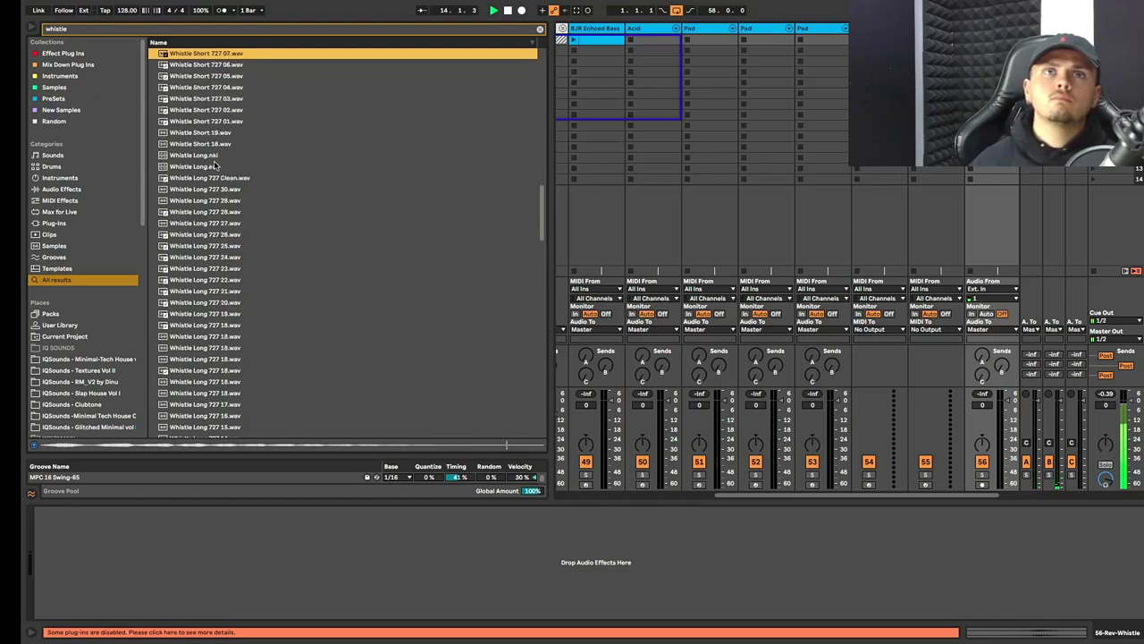
Preview Whistle Trash 505 02.wav and others, then drop Whistle Verb.aif into Session view.
scroll(215, 165, up, 10)
click(215, 165)
scroll(218, 118, up, 1)
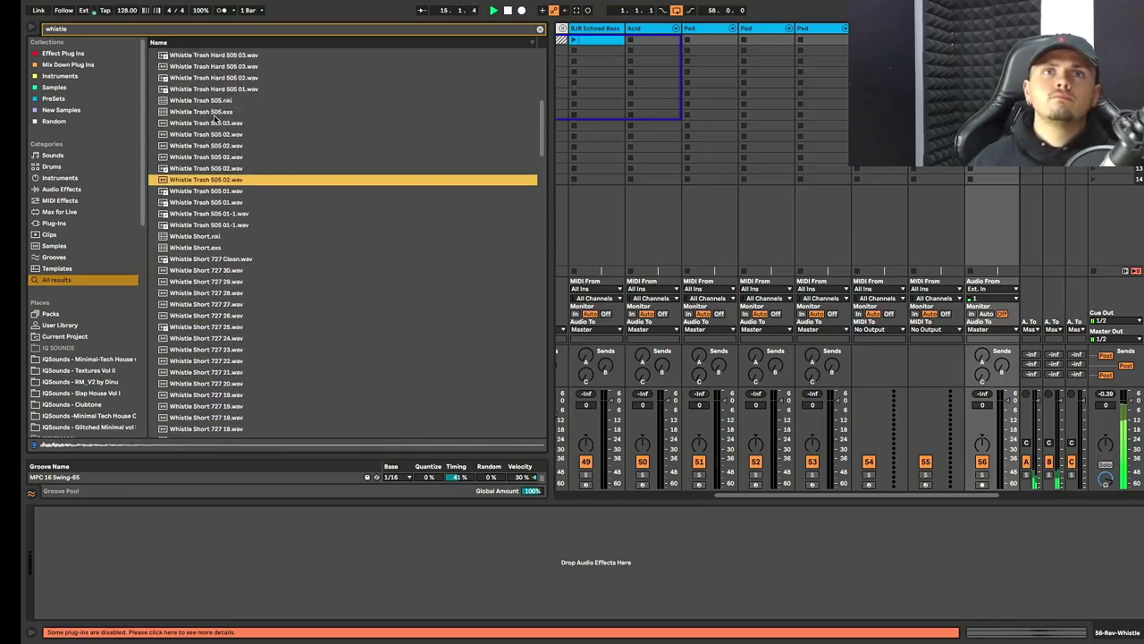
click(215, 112)
scroll(214, 112, up, 5)
click(215, 107)
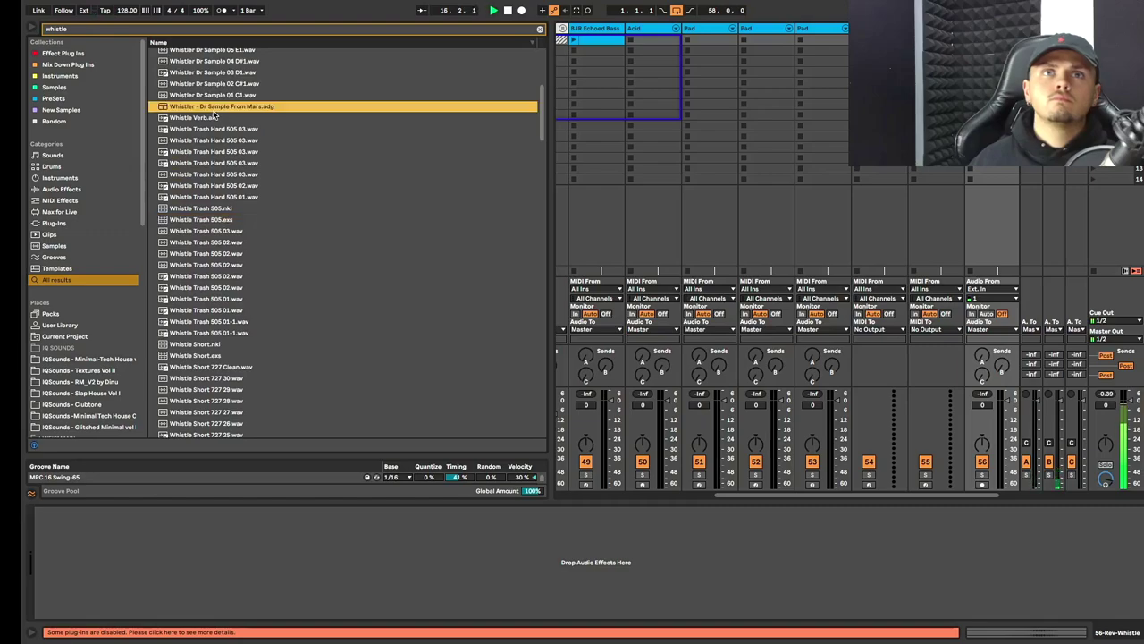
click(209, 118)
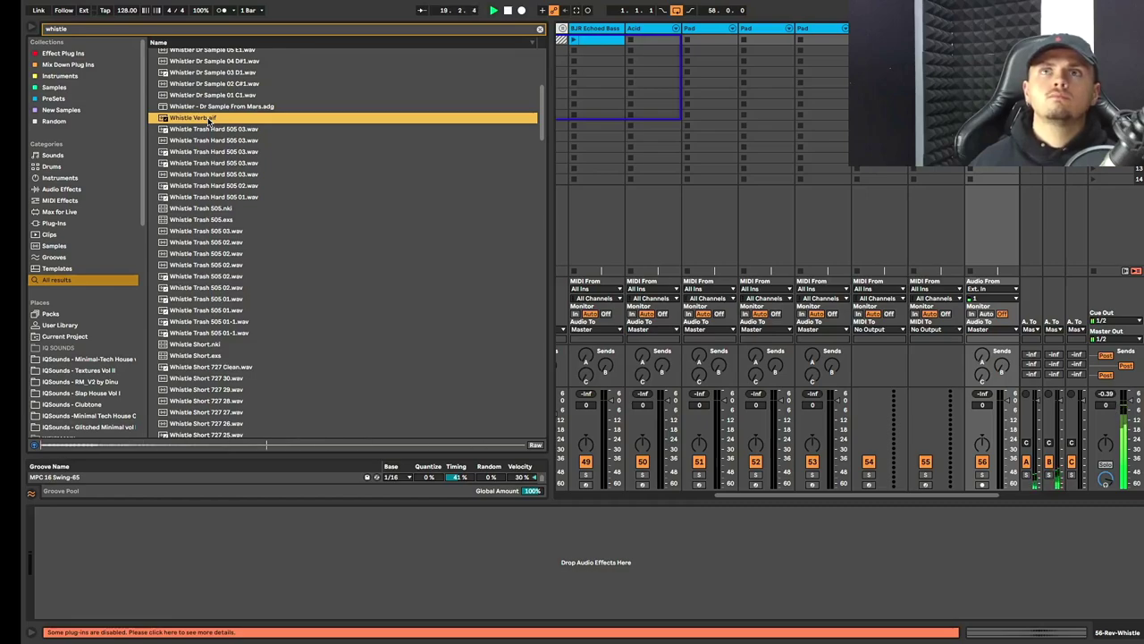
drag(209, 119, 826, 186)
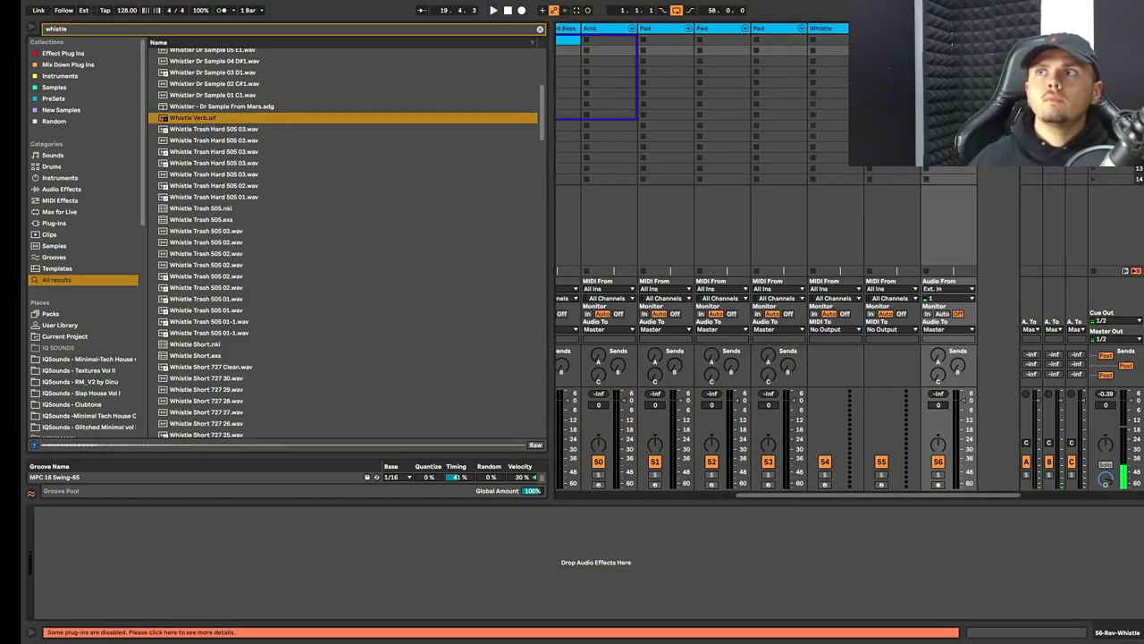
Load Whistle Verb.aif into a Simpler on the Whistle track, leaving it in Classic mode.
click(823, 30)
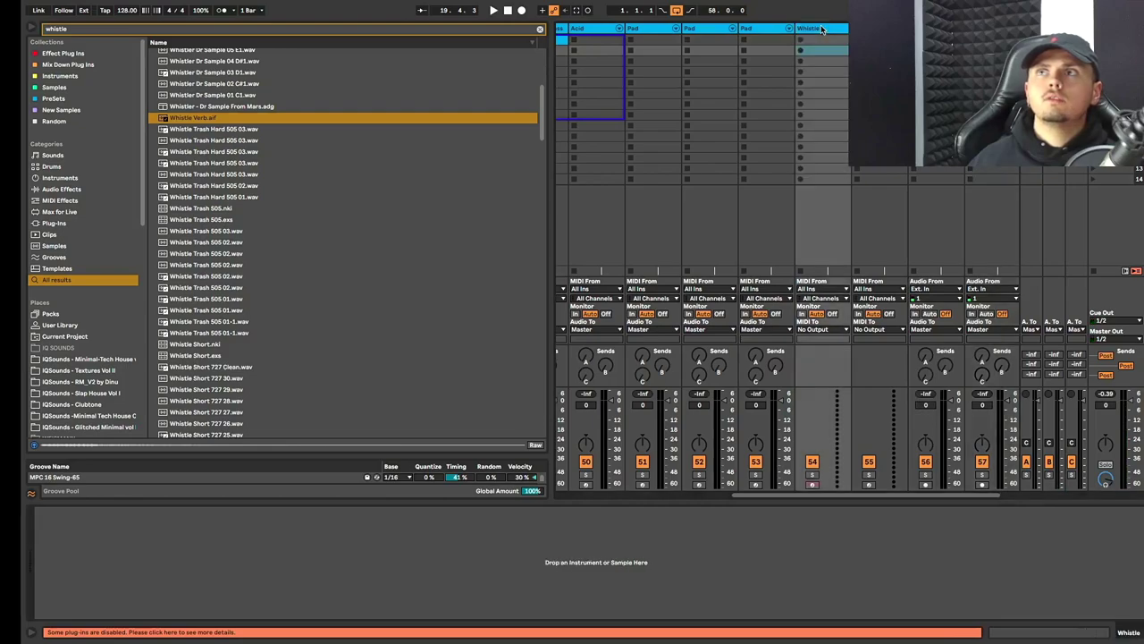
click(191, 117)
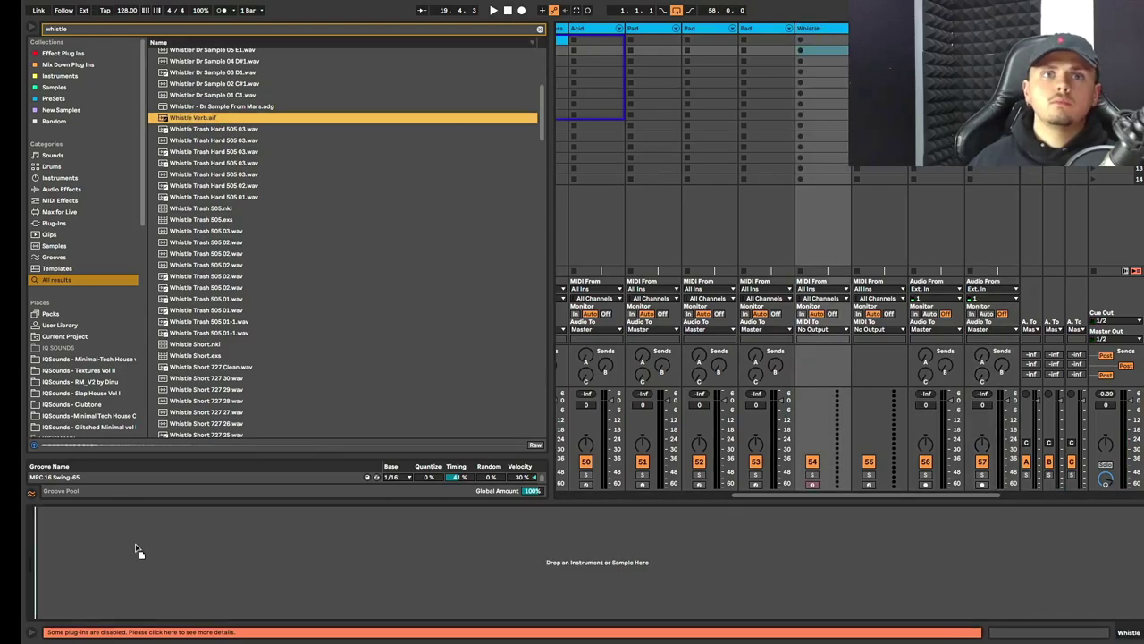
key(Return)
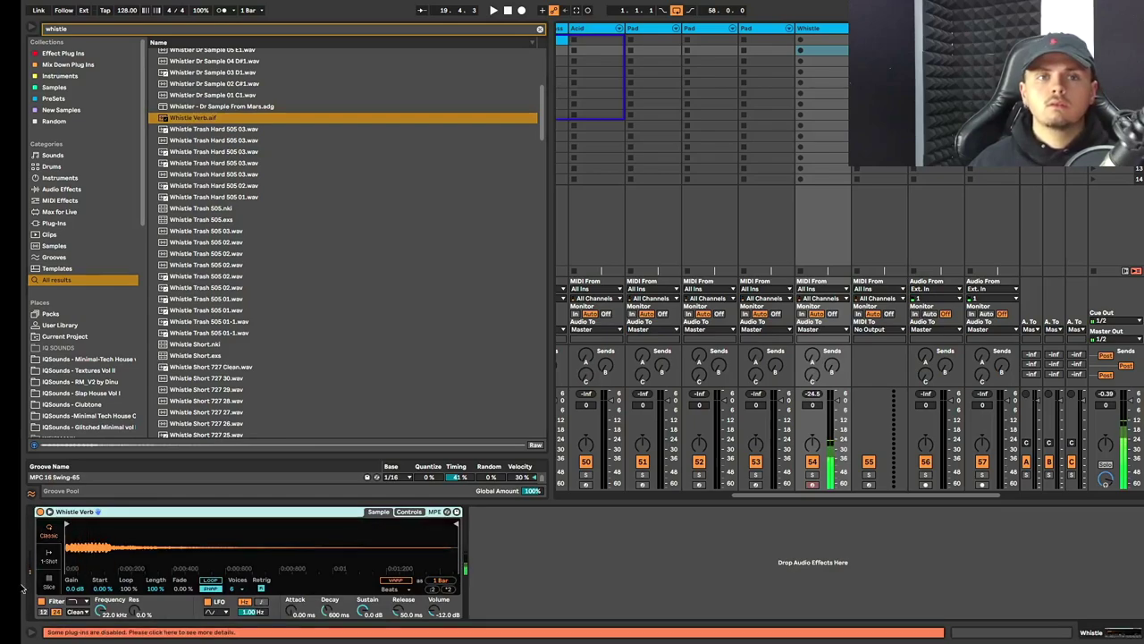
click(49, 554)
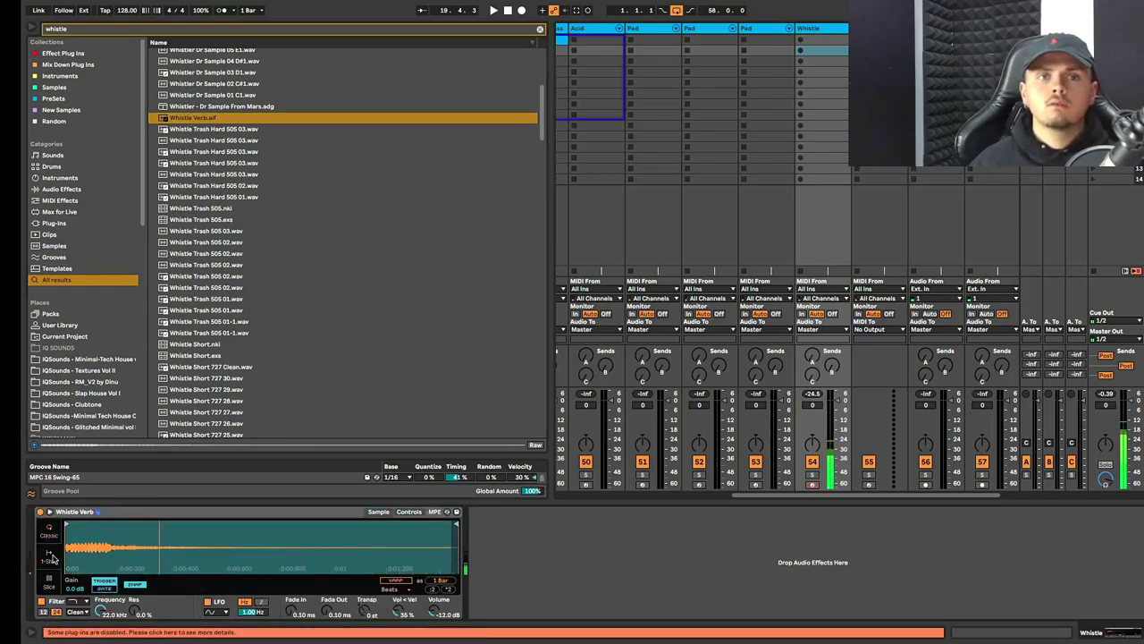
click(50, 529)
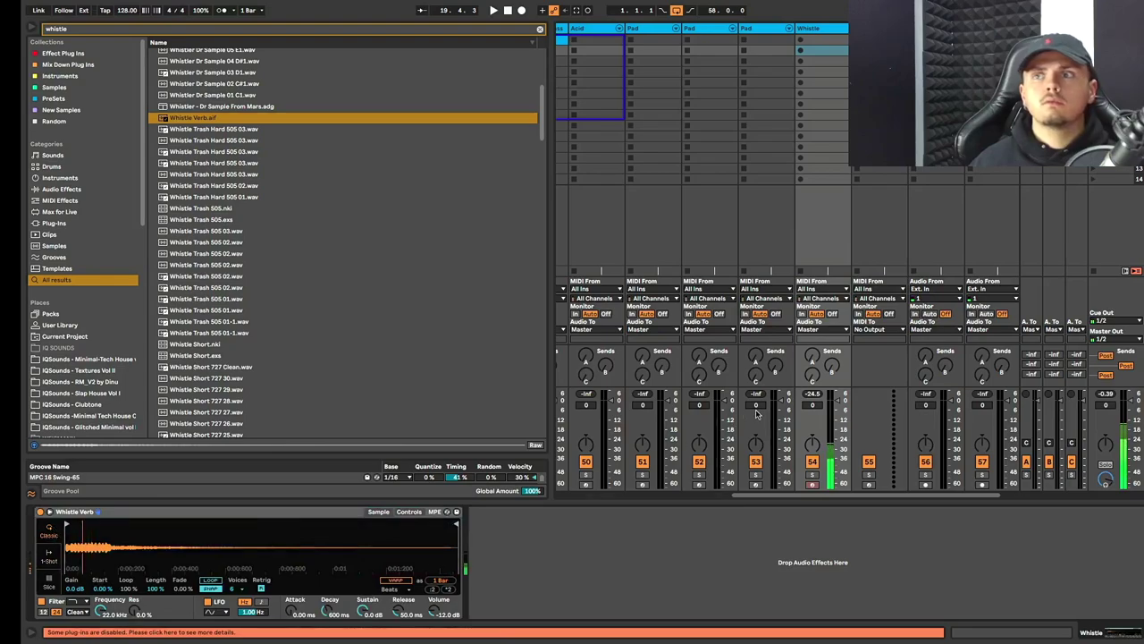
Raise the Whistle track's Send A to a strong level and restart playback from the beginning.
drag(812, 355, 812, 295)
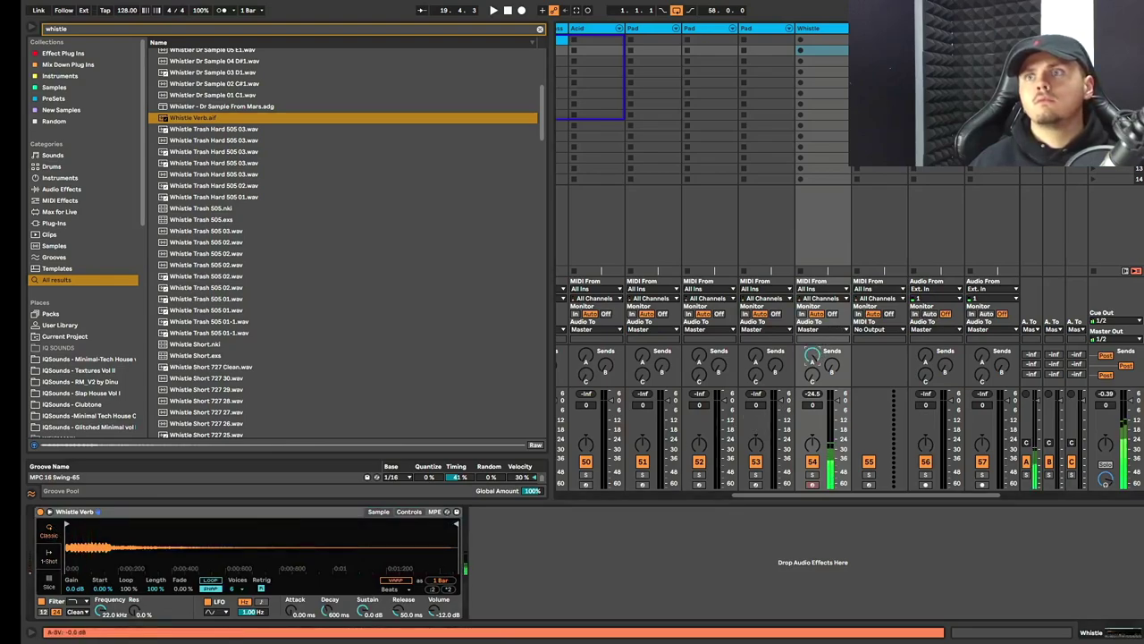
drag(811, 356, 833, 368)
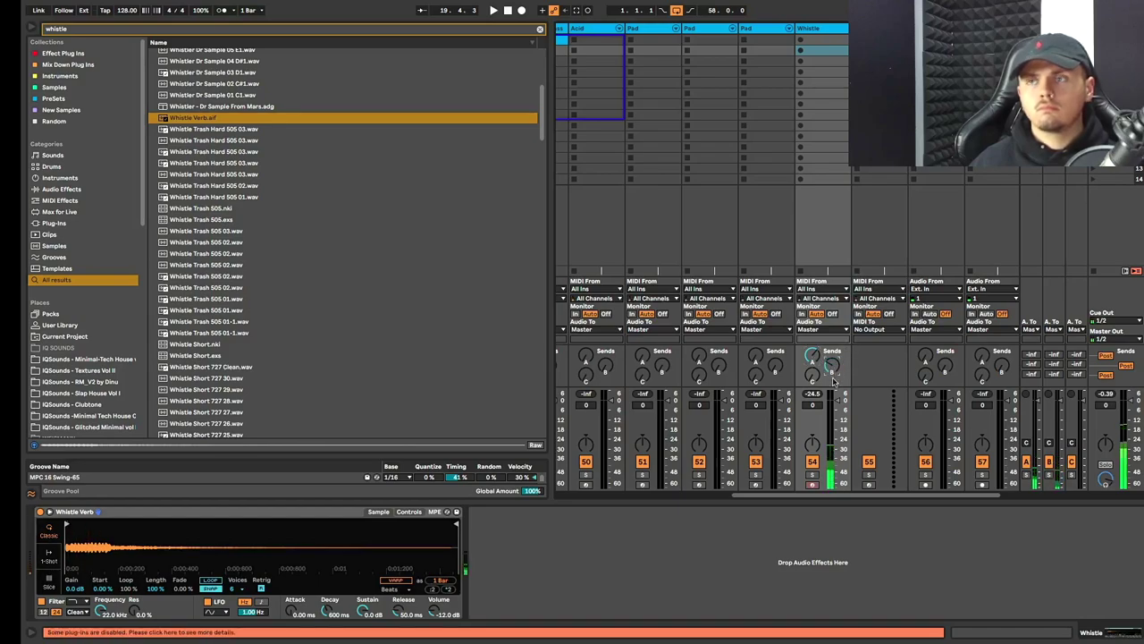
key(space)
key(space)
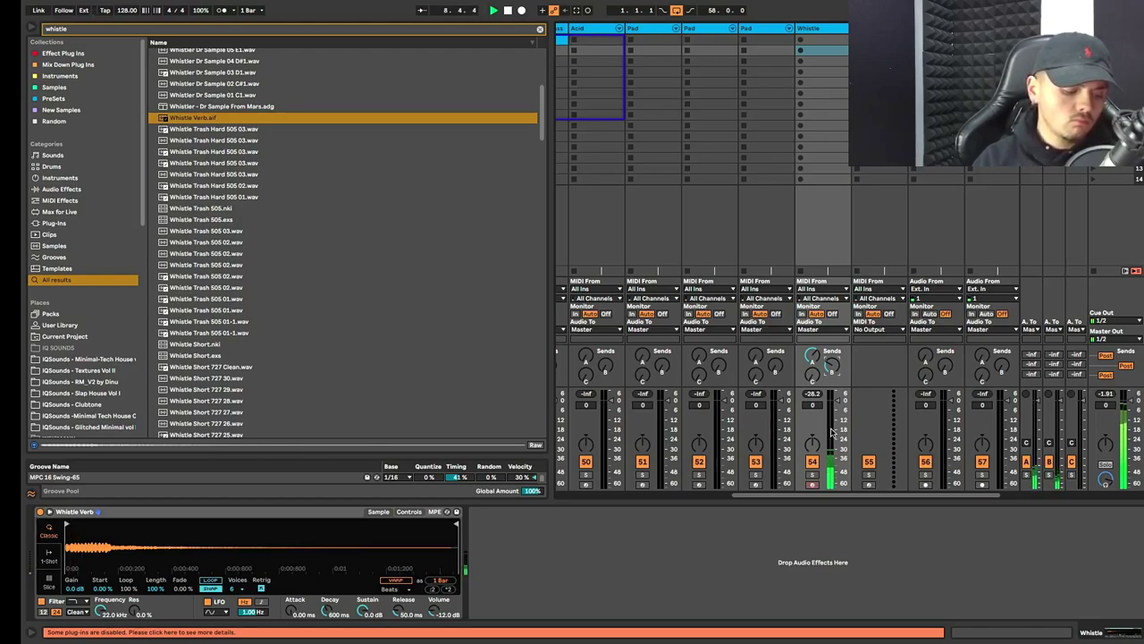
Create the Whistle 1 MIDI clip, record short notes between F2 and D#3, and select them.
key(ctrl+shift+m)
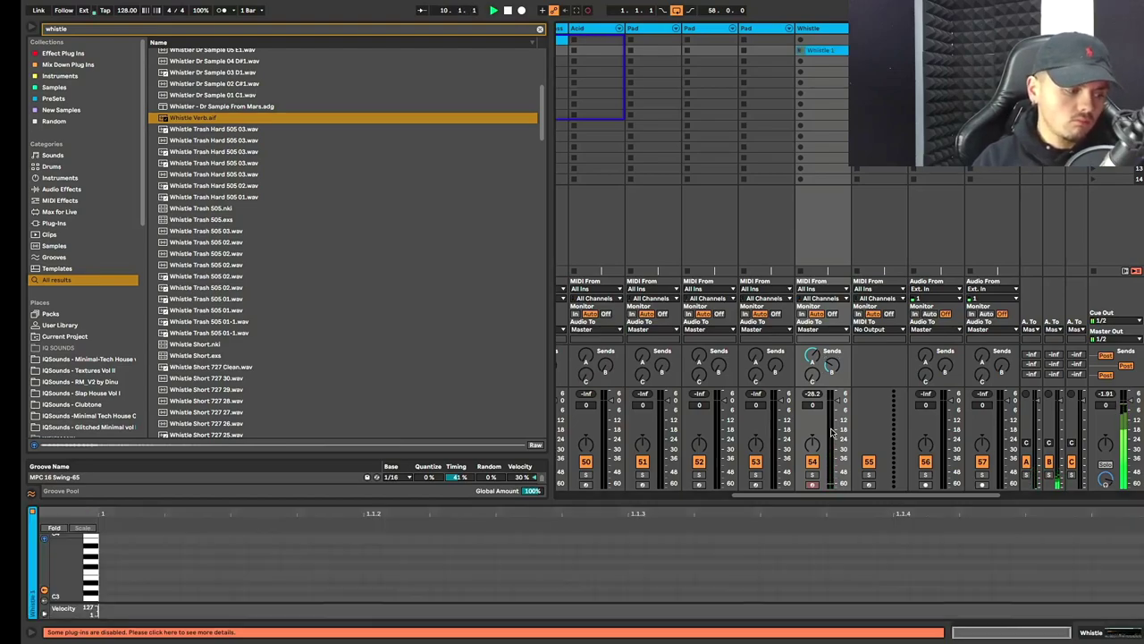
key(shift+F9)
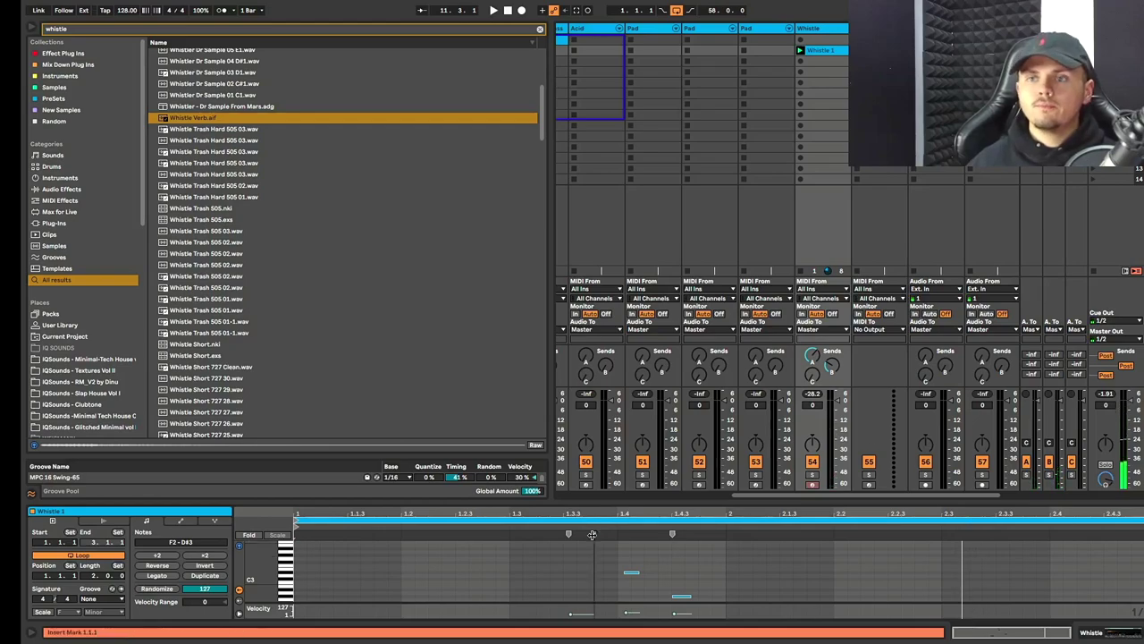
click(591, 533)
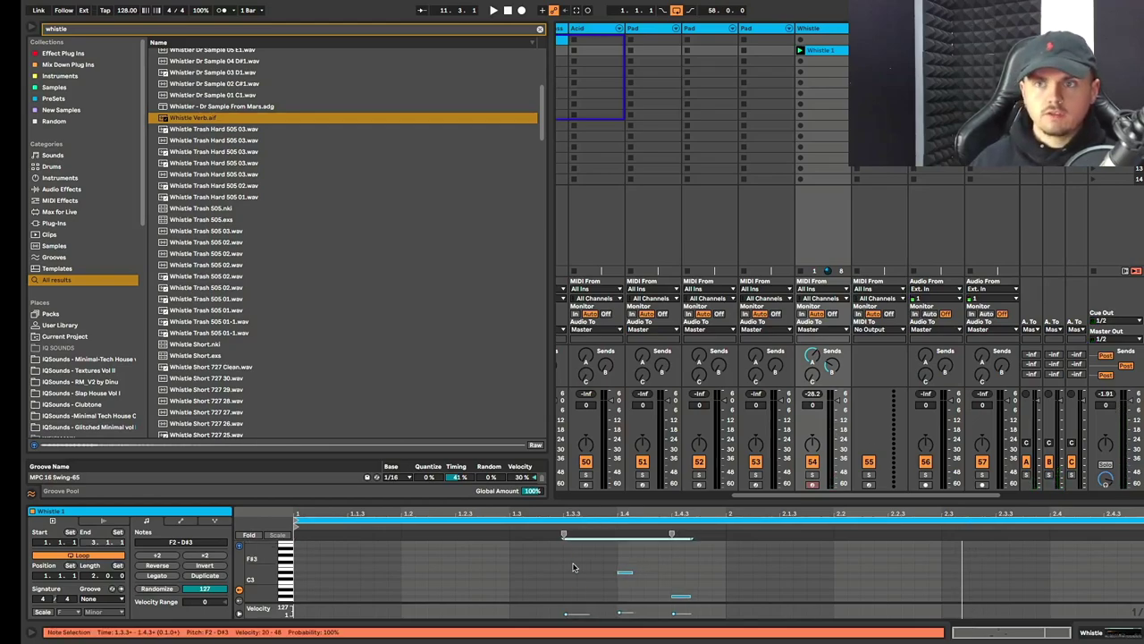